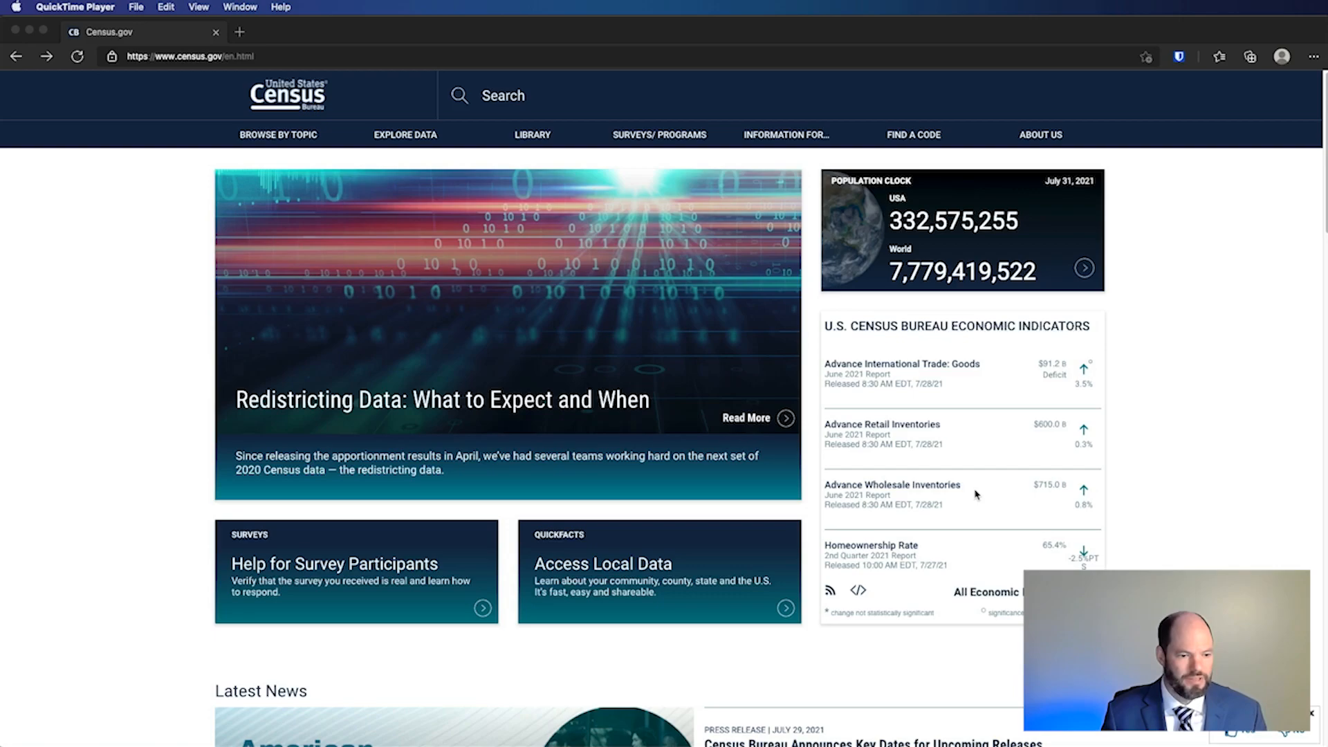
Step: Look over the Census Bureau home page and open the Education topic page
scroll(975, 493, "down", 10)
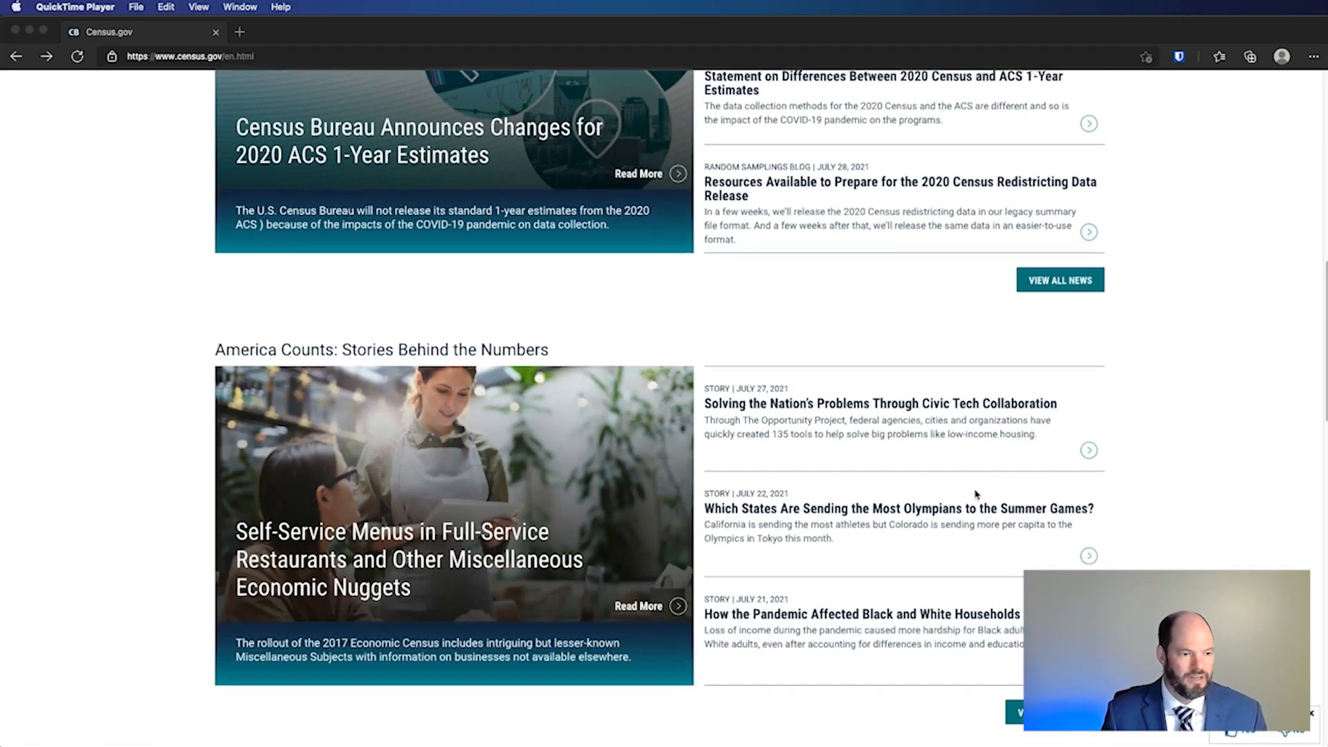
scroll(975, 493, "down", 5)
scroll(975, 494, "up", 1)
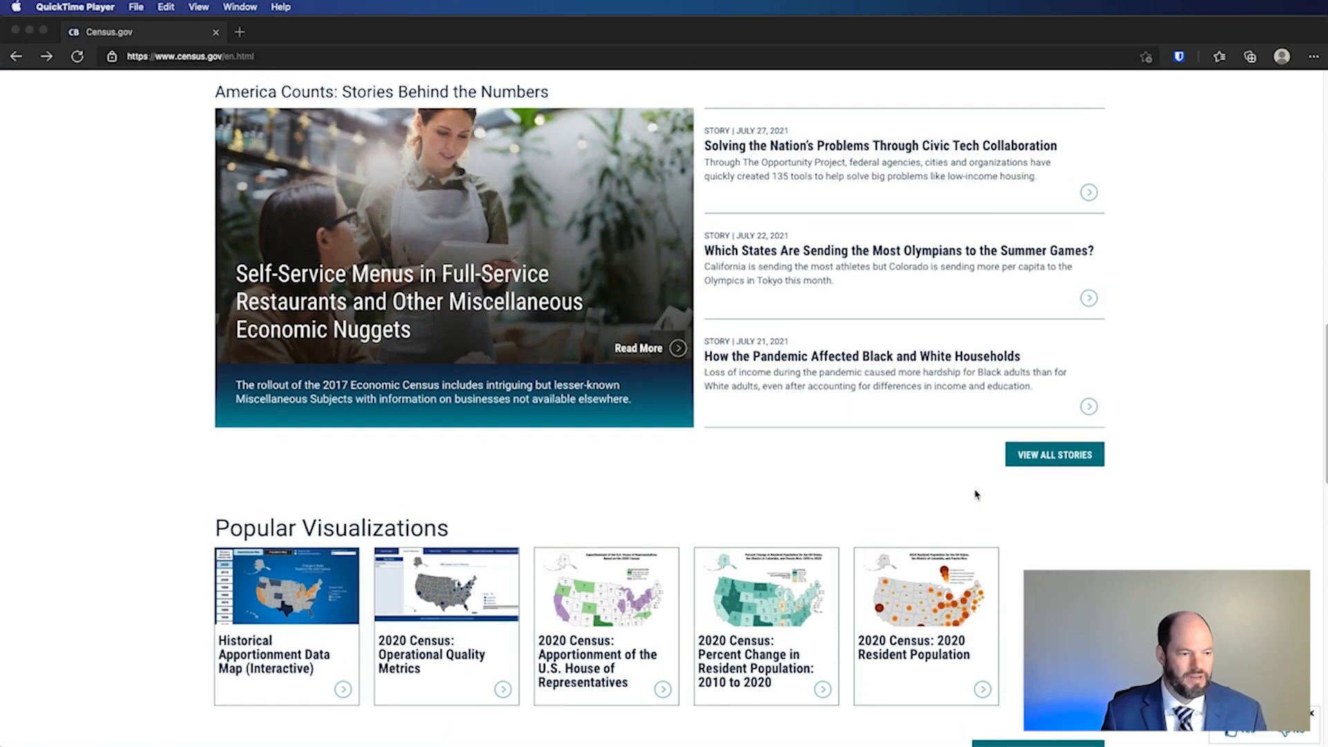
scroll(975, 494, "up", 15)
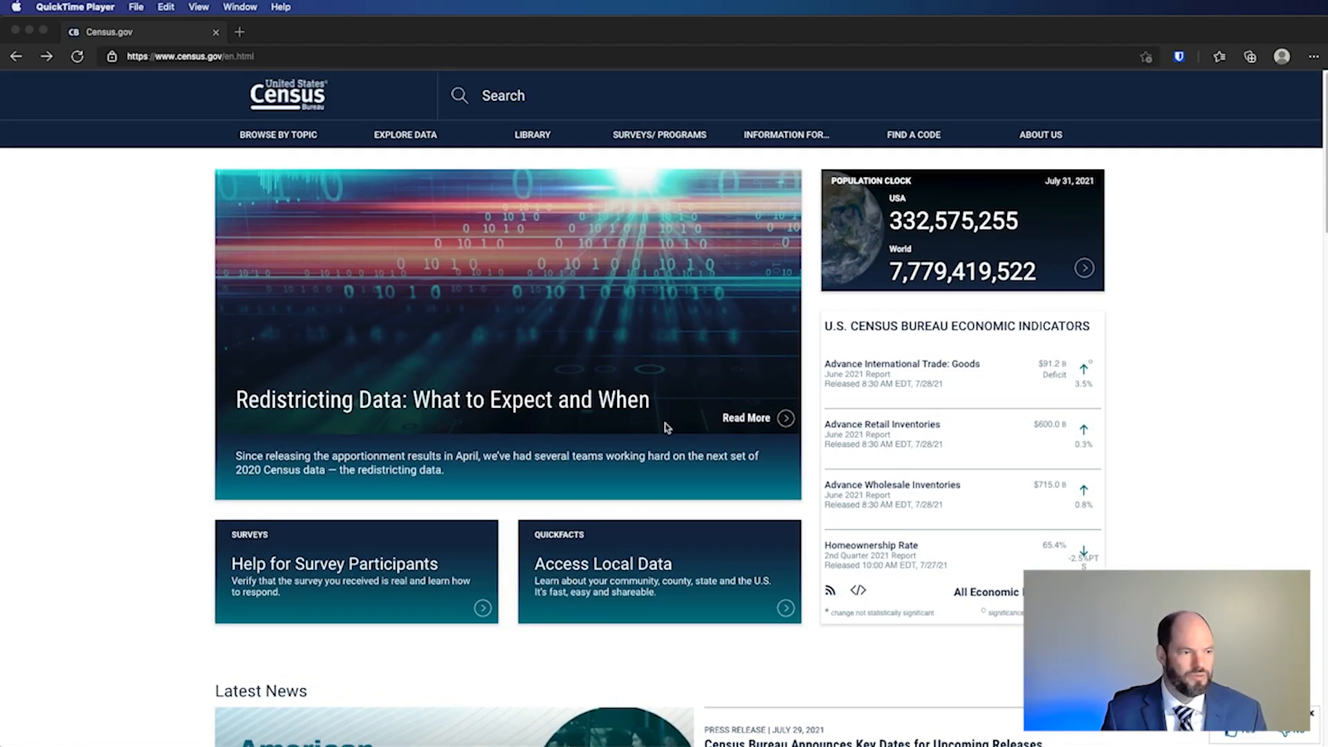
left_click(315, 138)
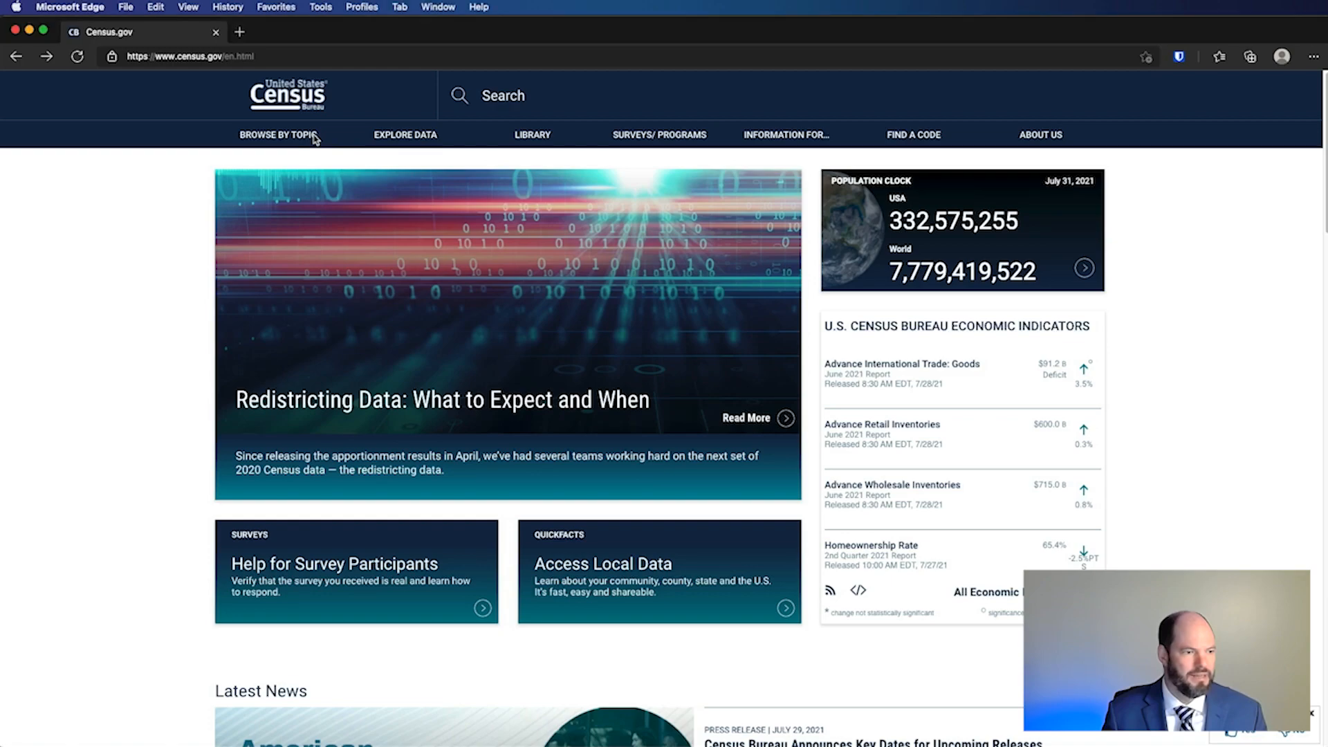
left_click(309, 138)
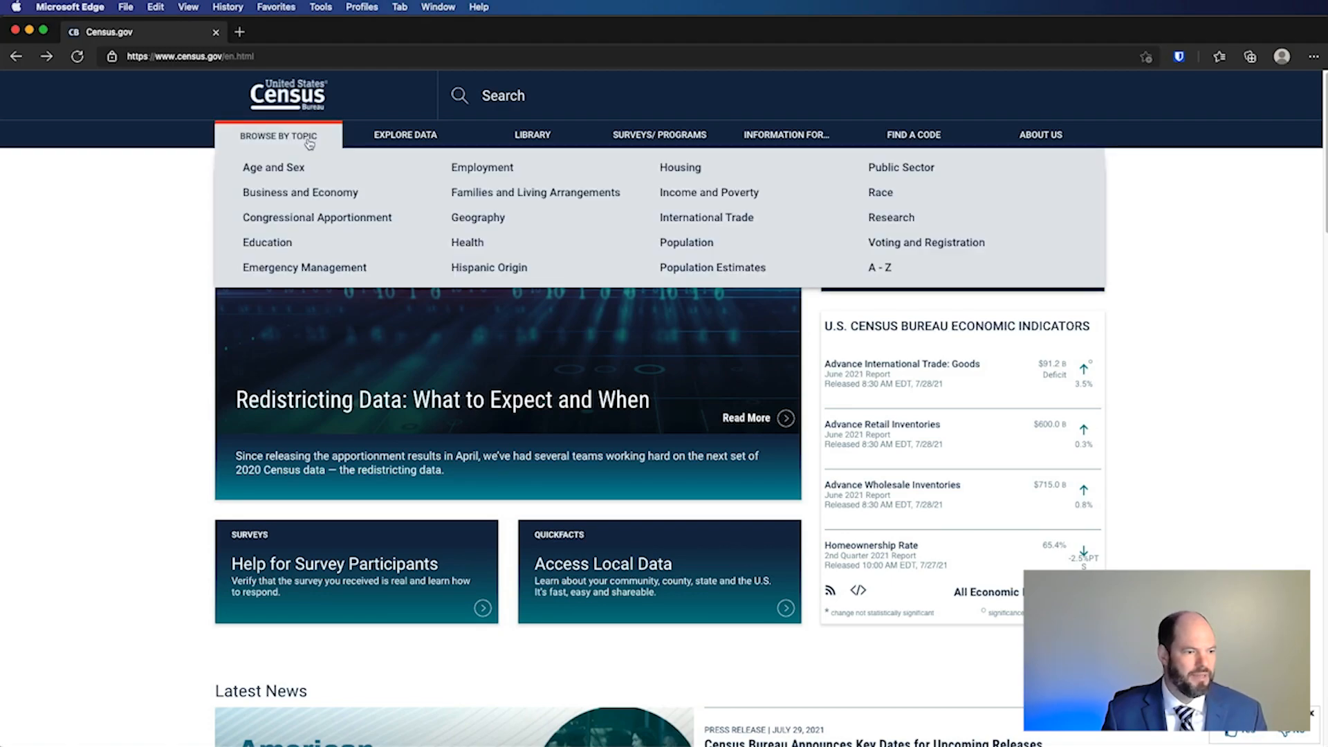
left_click(283, 251)
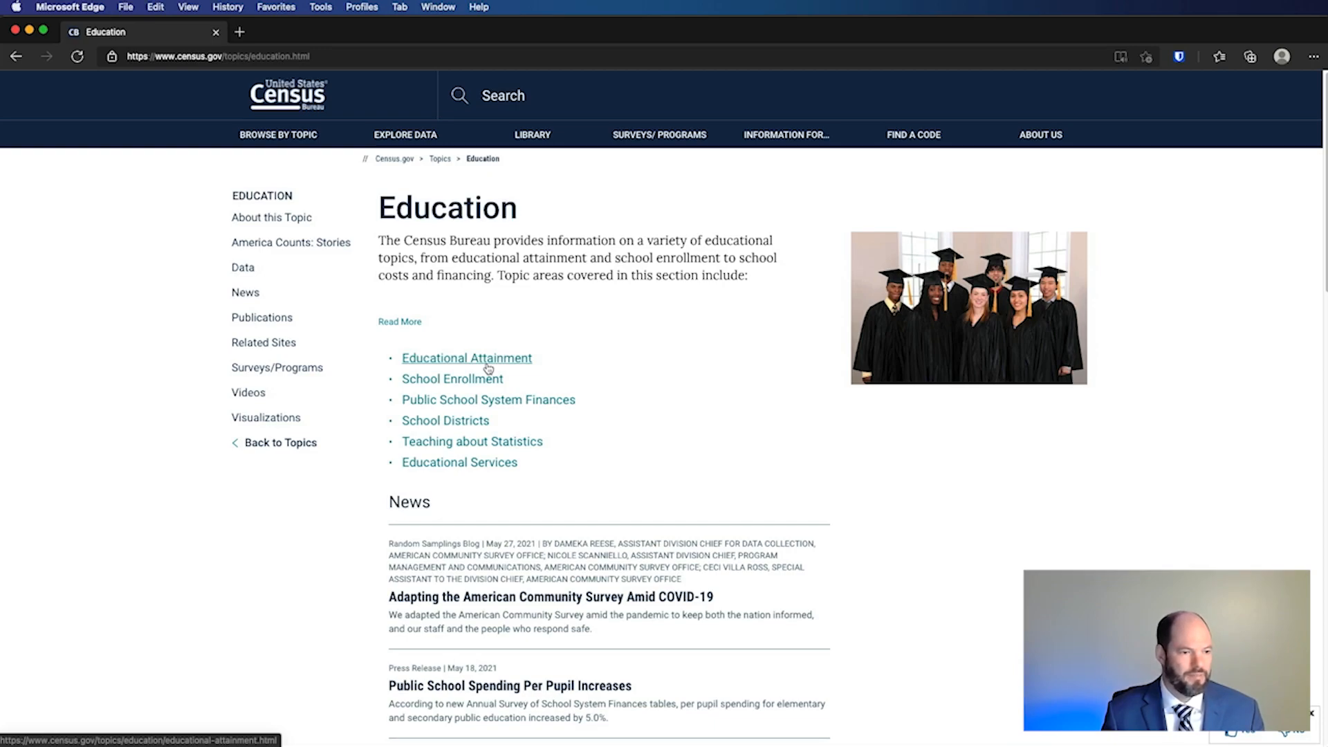
Step: Open the "Educational Attainment in the United States: 2020" table from the Educational Attainment data tables and look over its available spreadsheets
left_click(488, 359)
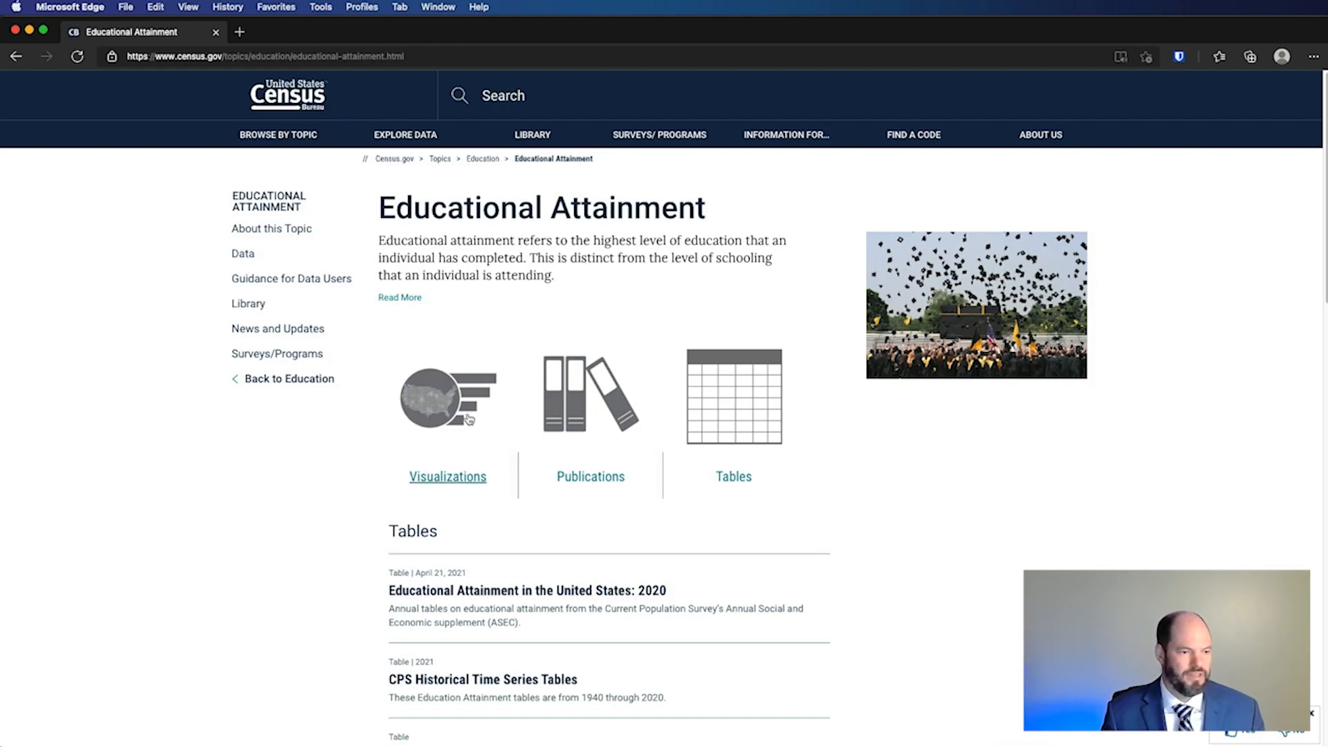
left_click(711, 384)
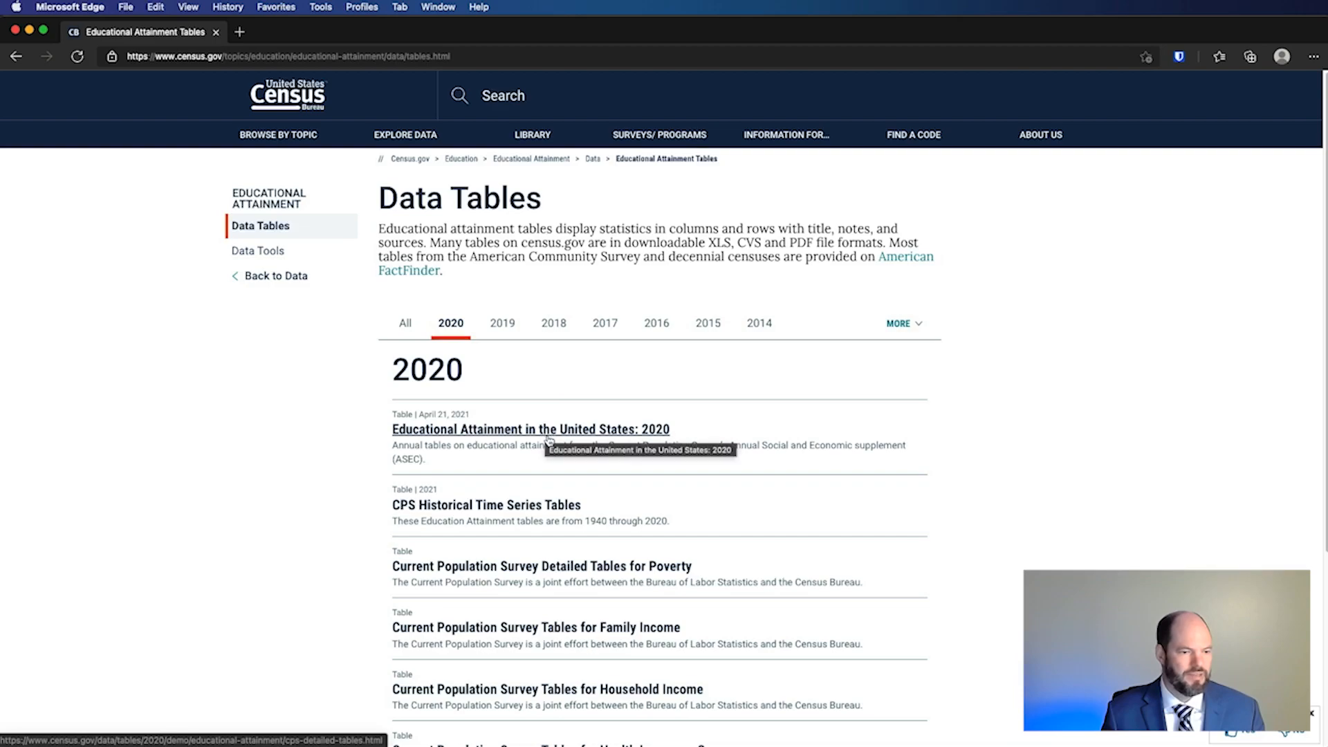
left_click(549, 430)
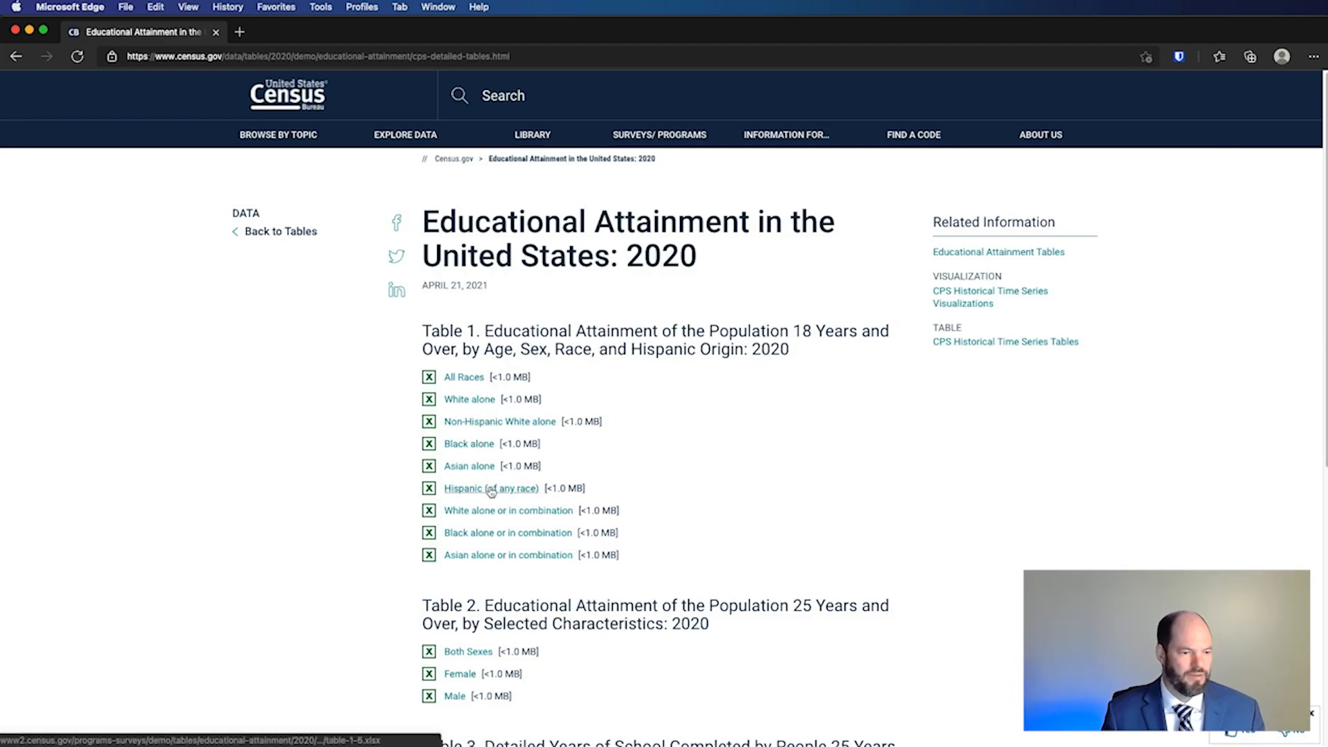
scroll(514, 565, "down", 3)
scroll(514, 566, "down", 4)
scroll(510, 548, "up", 7)
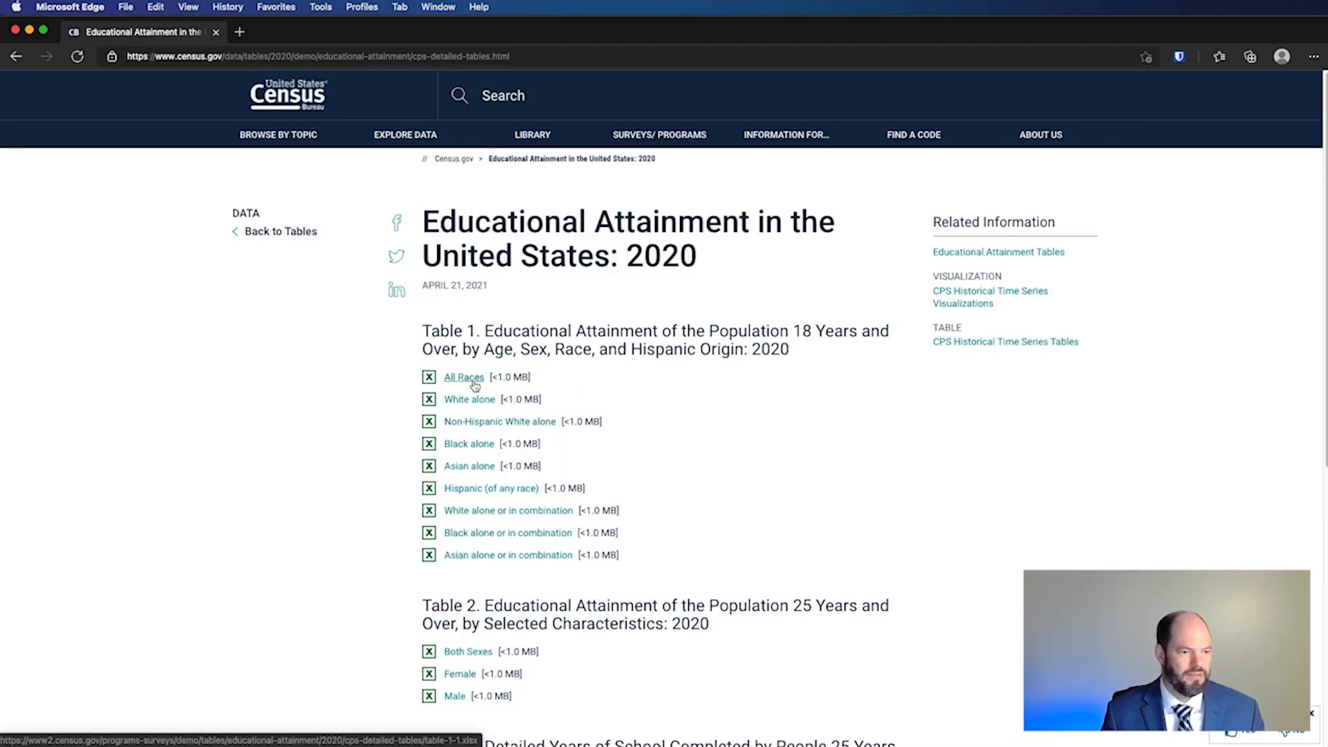
Step: Switch to the "How to excel 1" workbook in Excel and examine the age group rows and educational attainment column headings
left_click(29, 31)
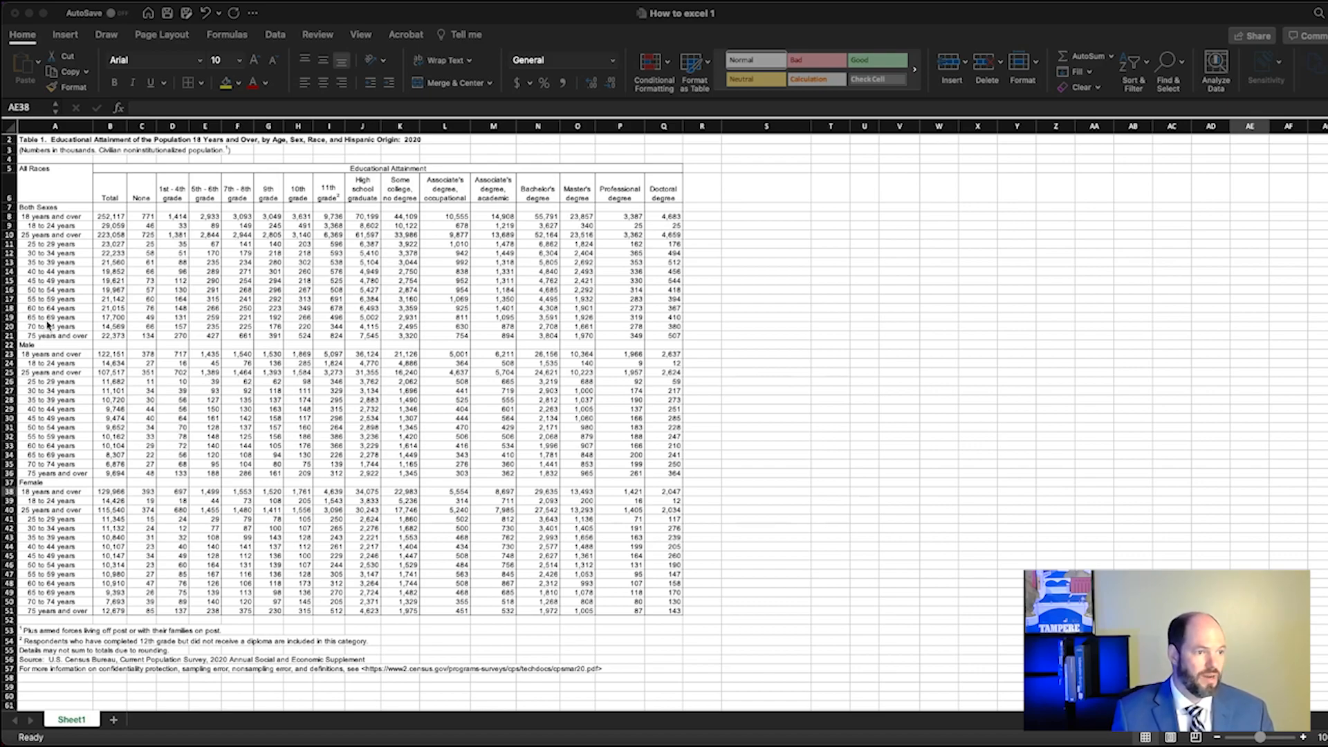
left_click(58, 222)
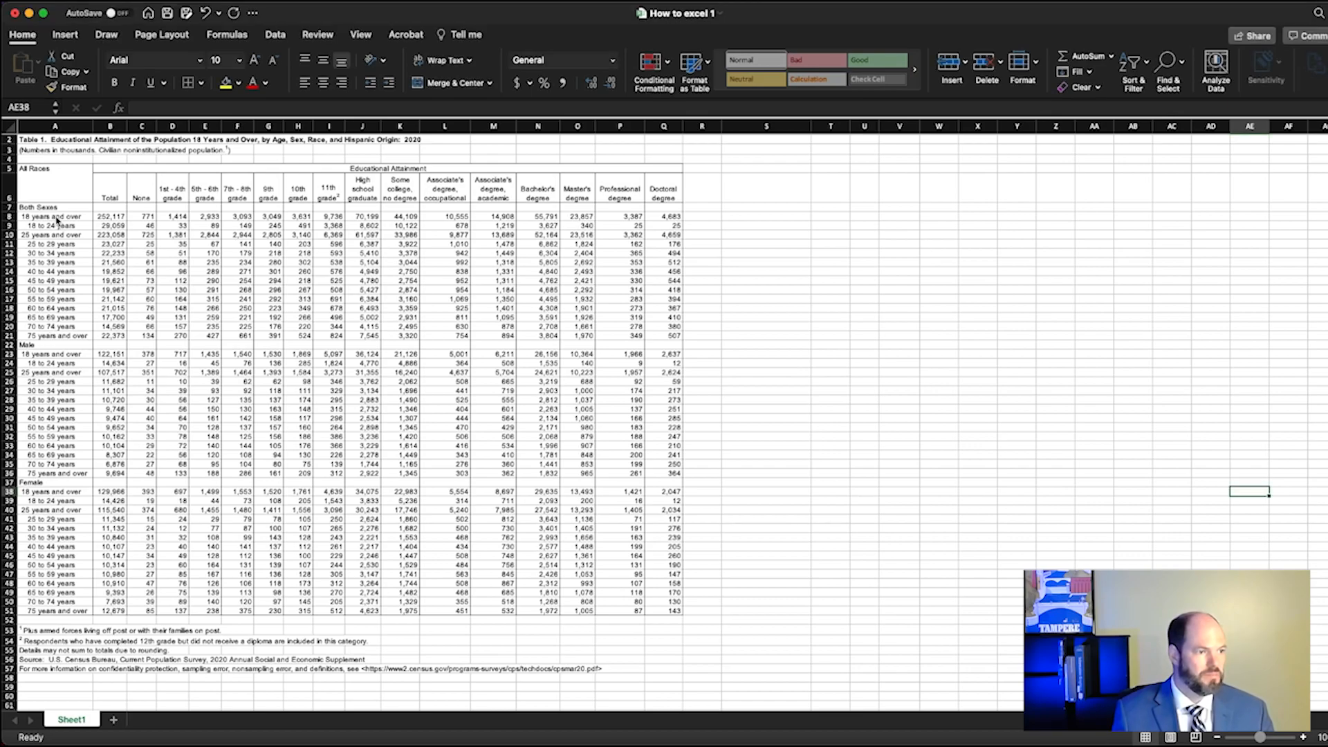
left_click(55, 217)
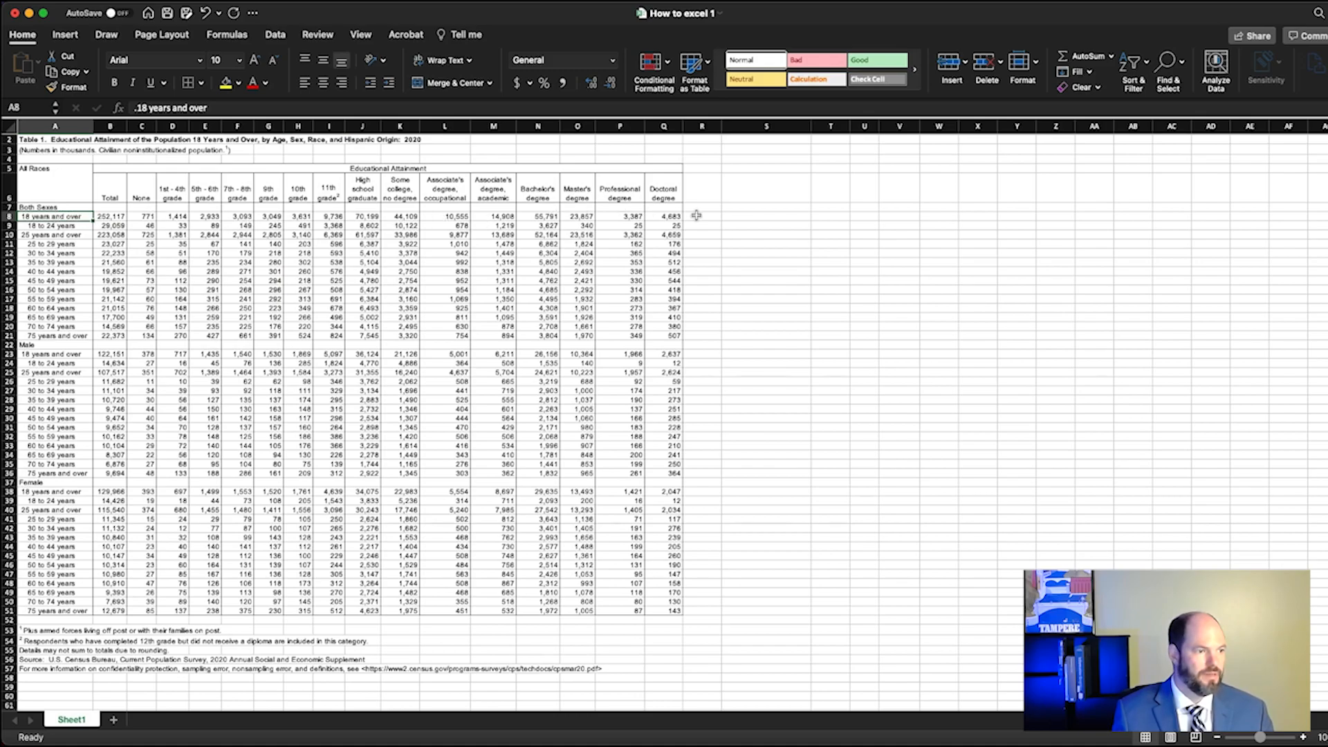
left_click(122, 191)
left_click(139, 188)
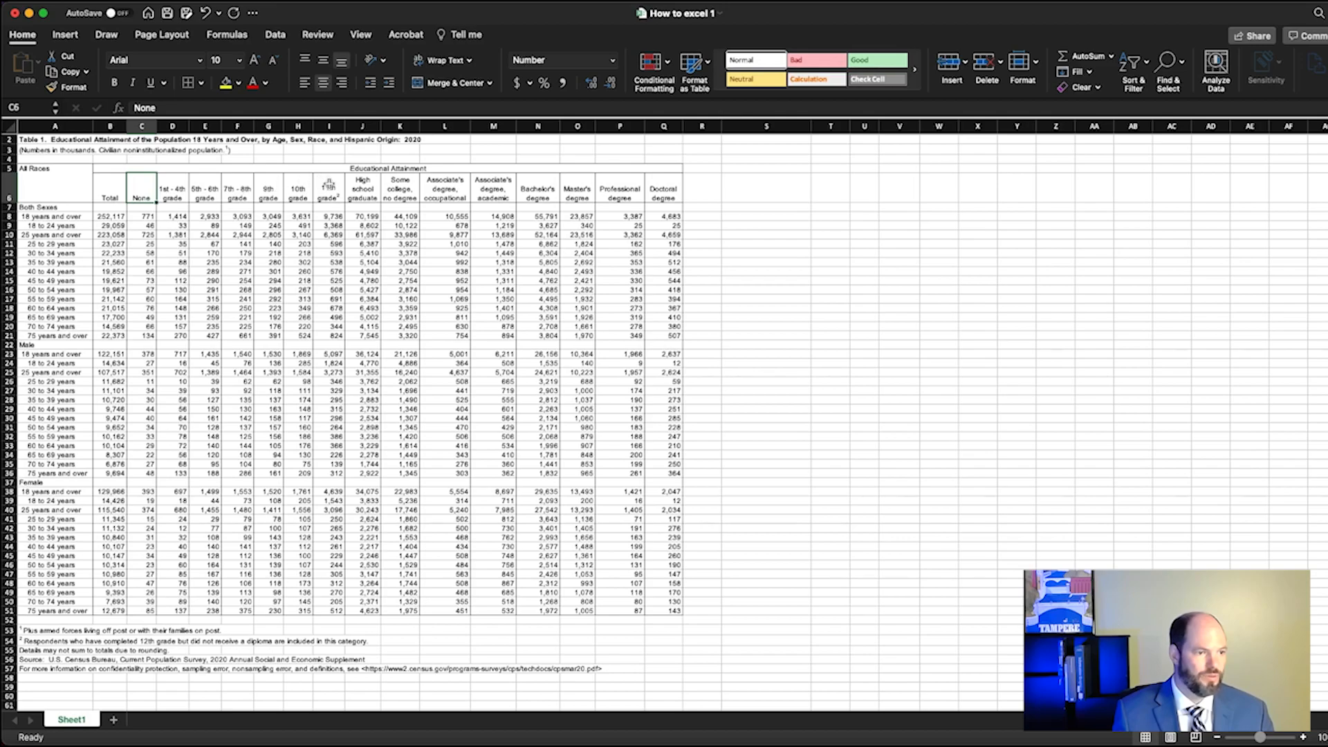
left_click(357, 185)
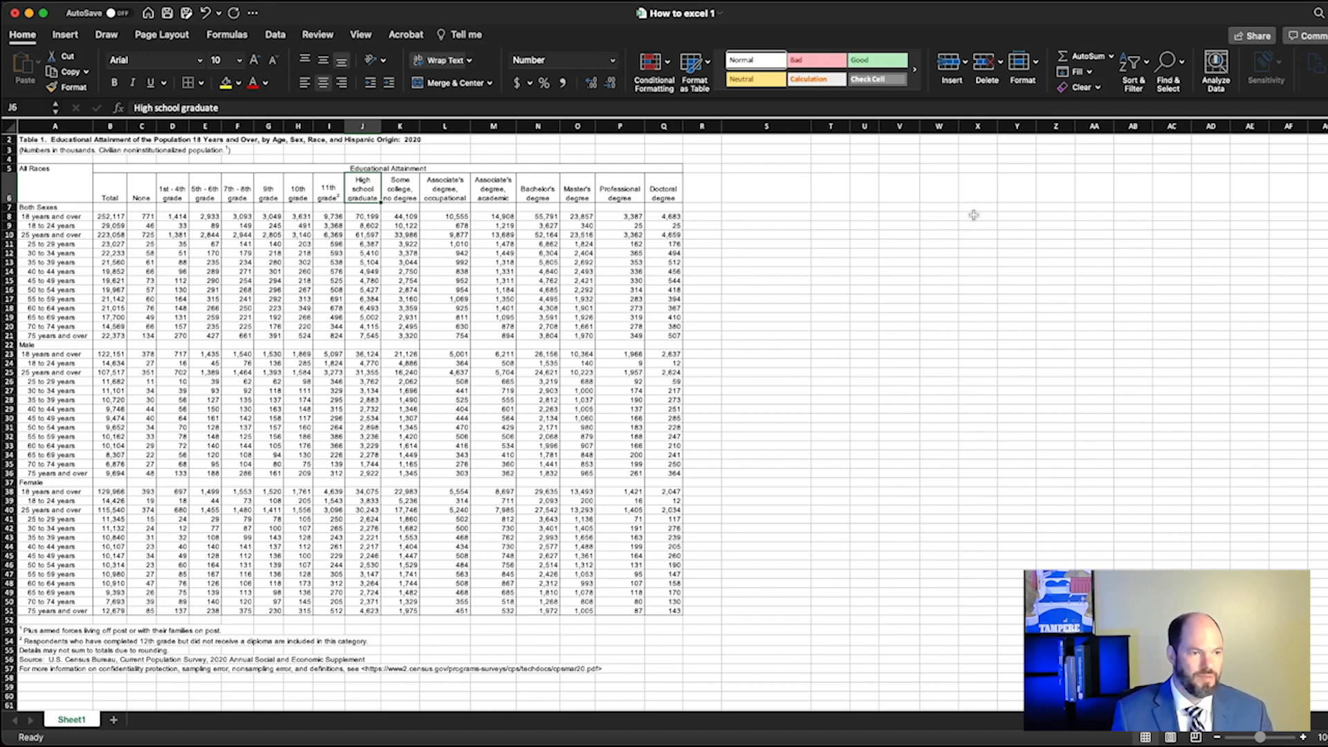
Step: Enter the heading "Degrees post high school" in cell T10
left_click(844, 235)
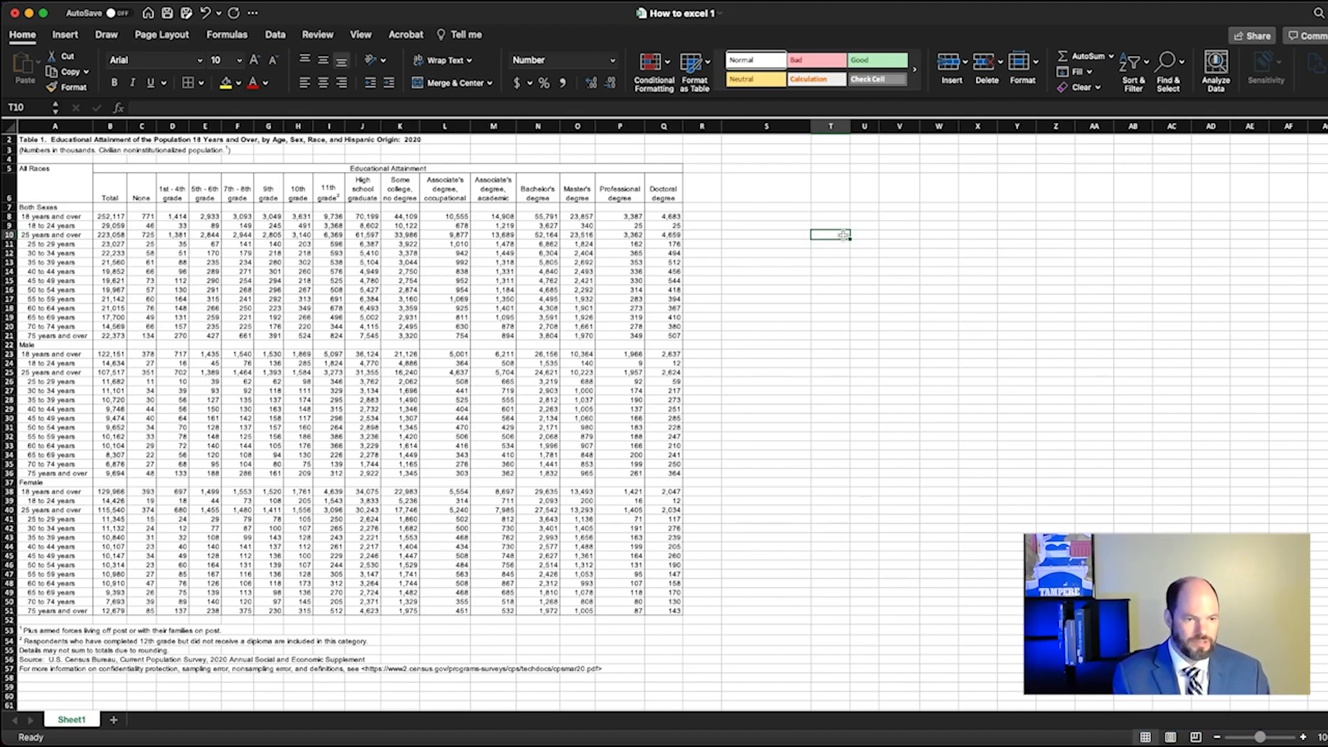
type("Degree")
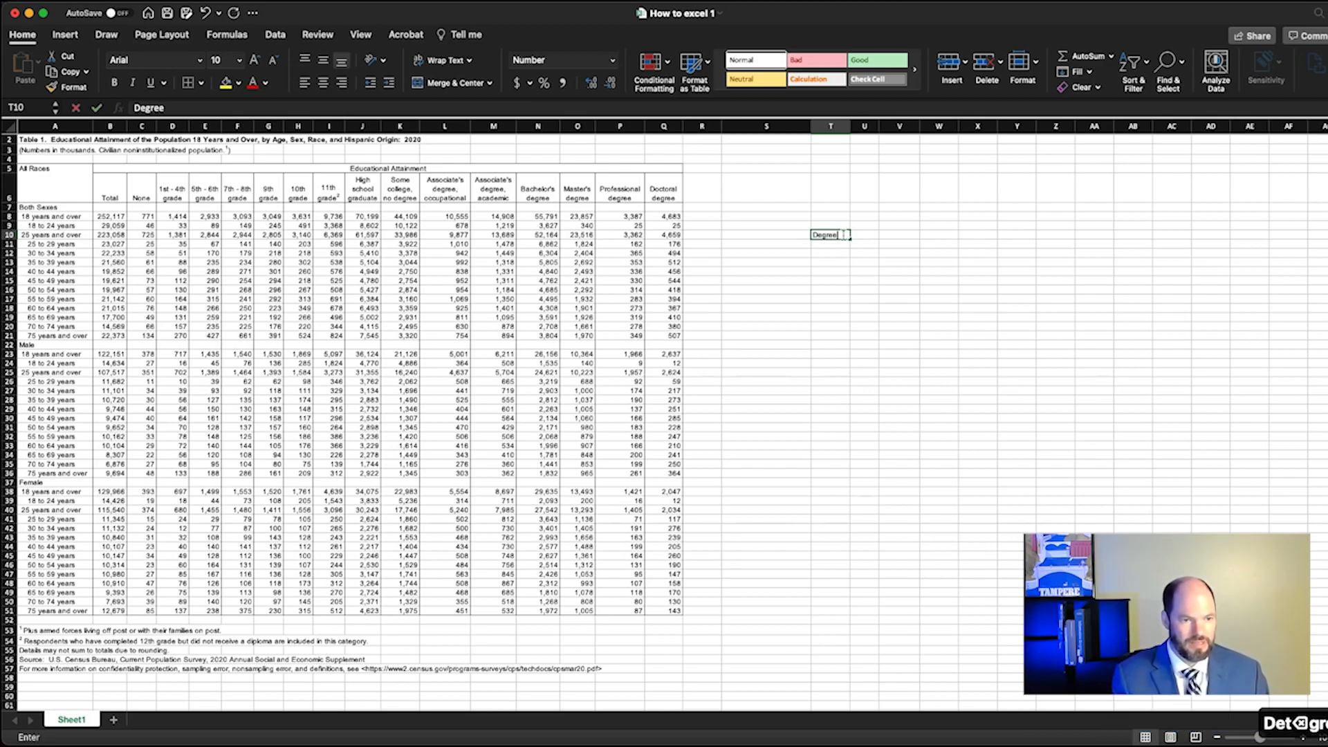
type("s post")
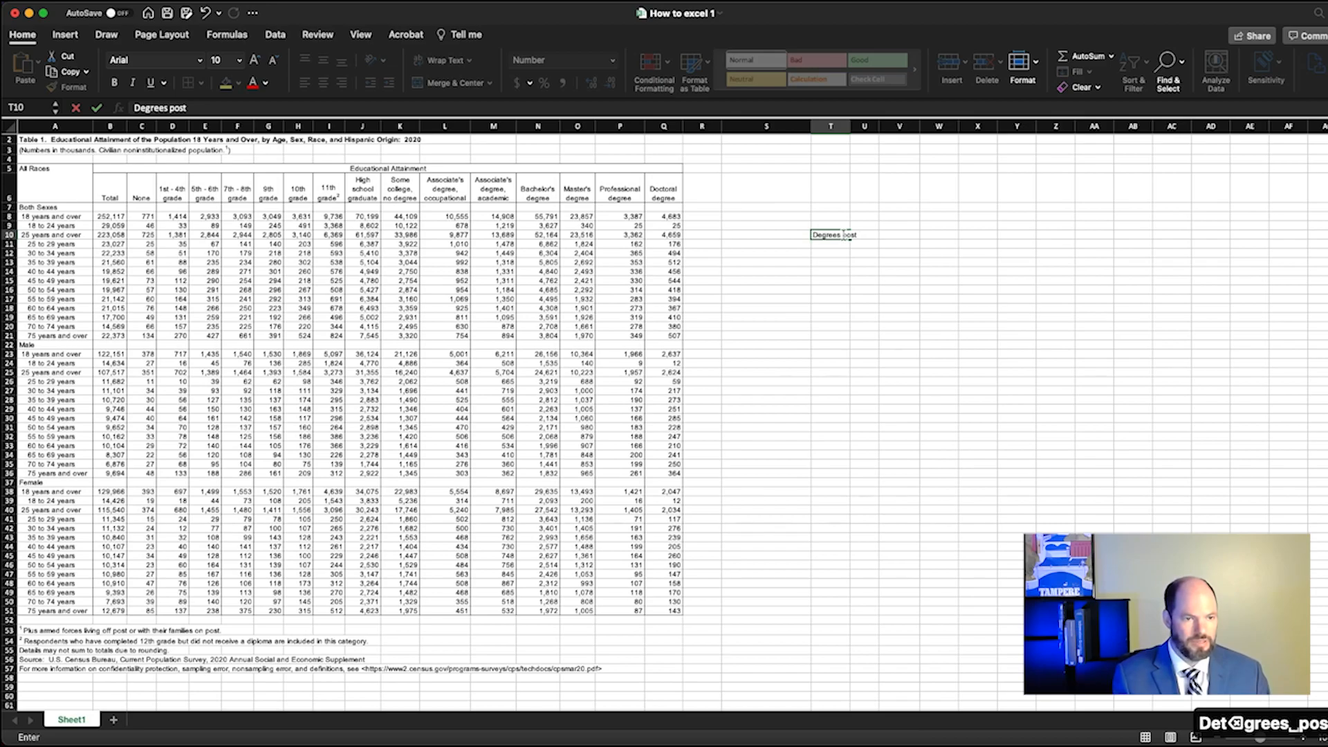
type(" high school")
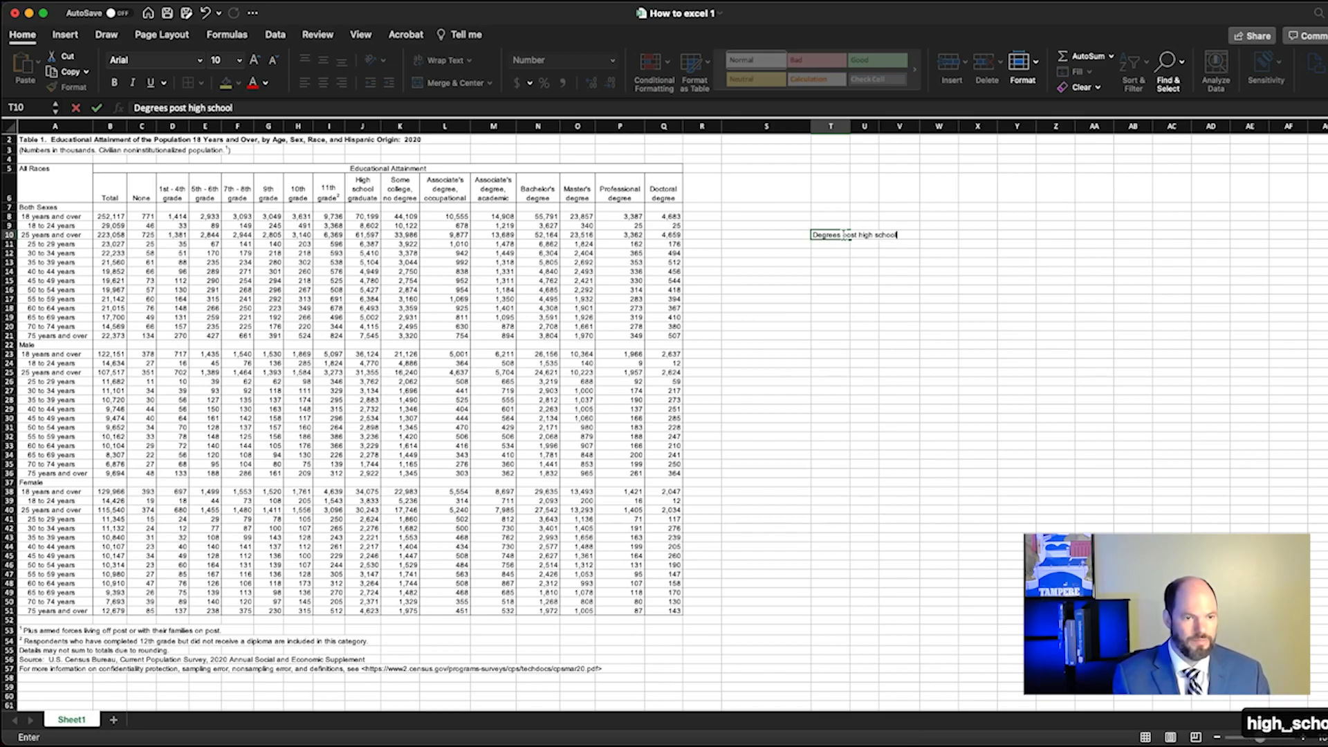
key("Return")
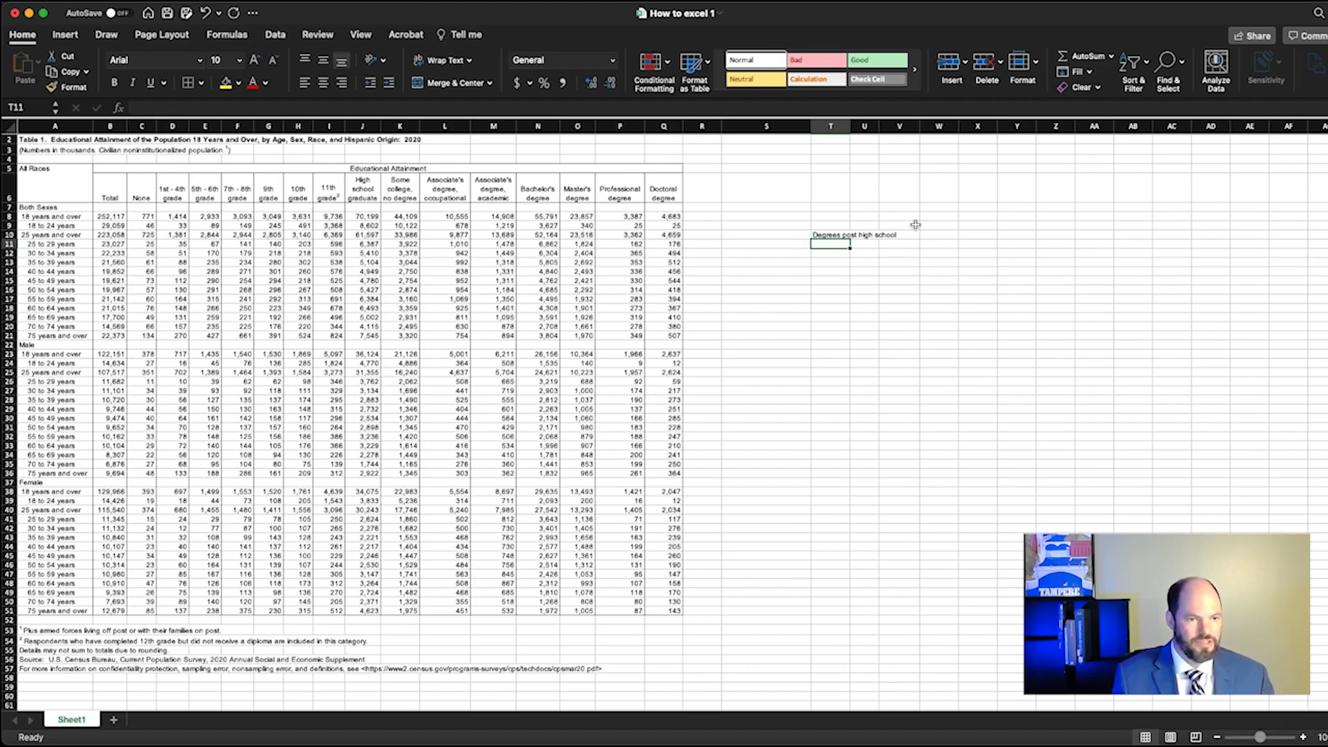
Step: Try manual widths for column T, and auto-fit the column to the heading in T10
left_click(837, 235)
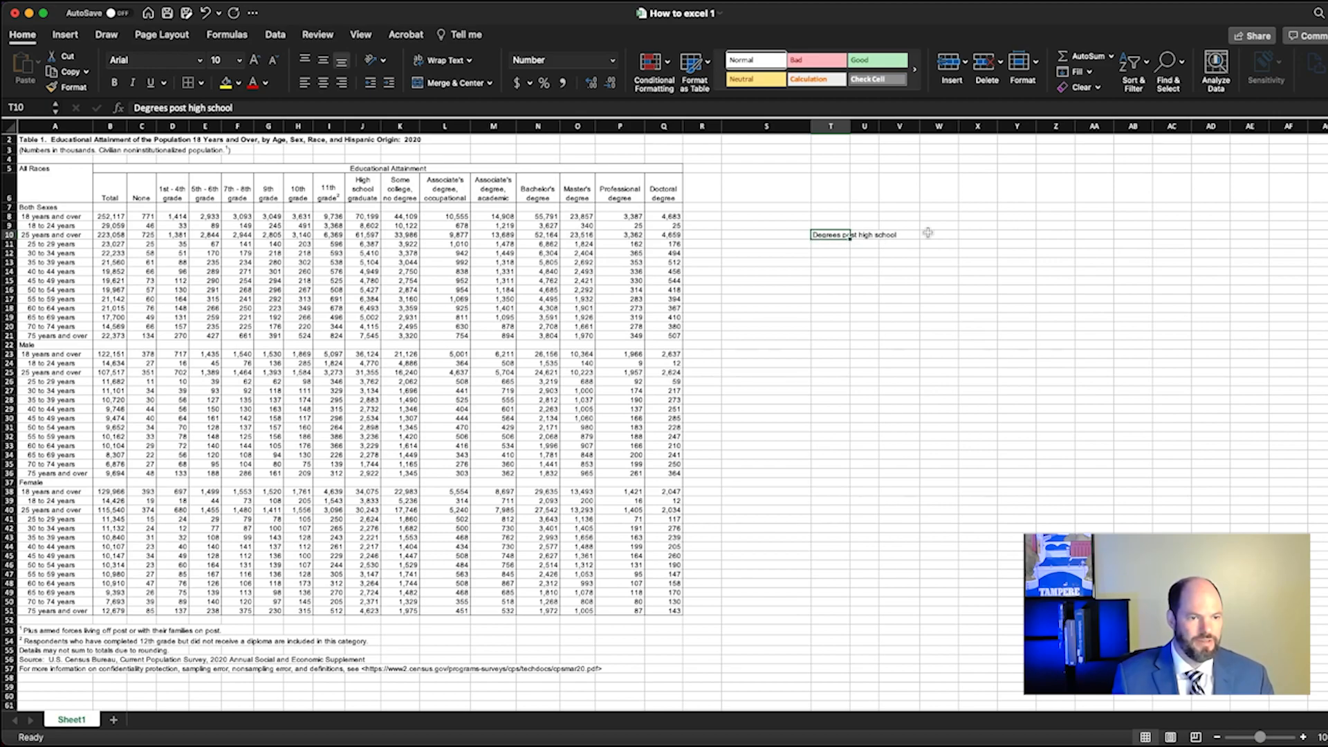
left_click_drag(851, 126, 851, 126)
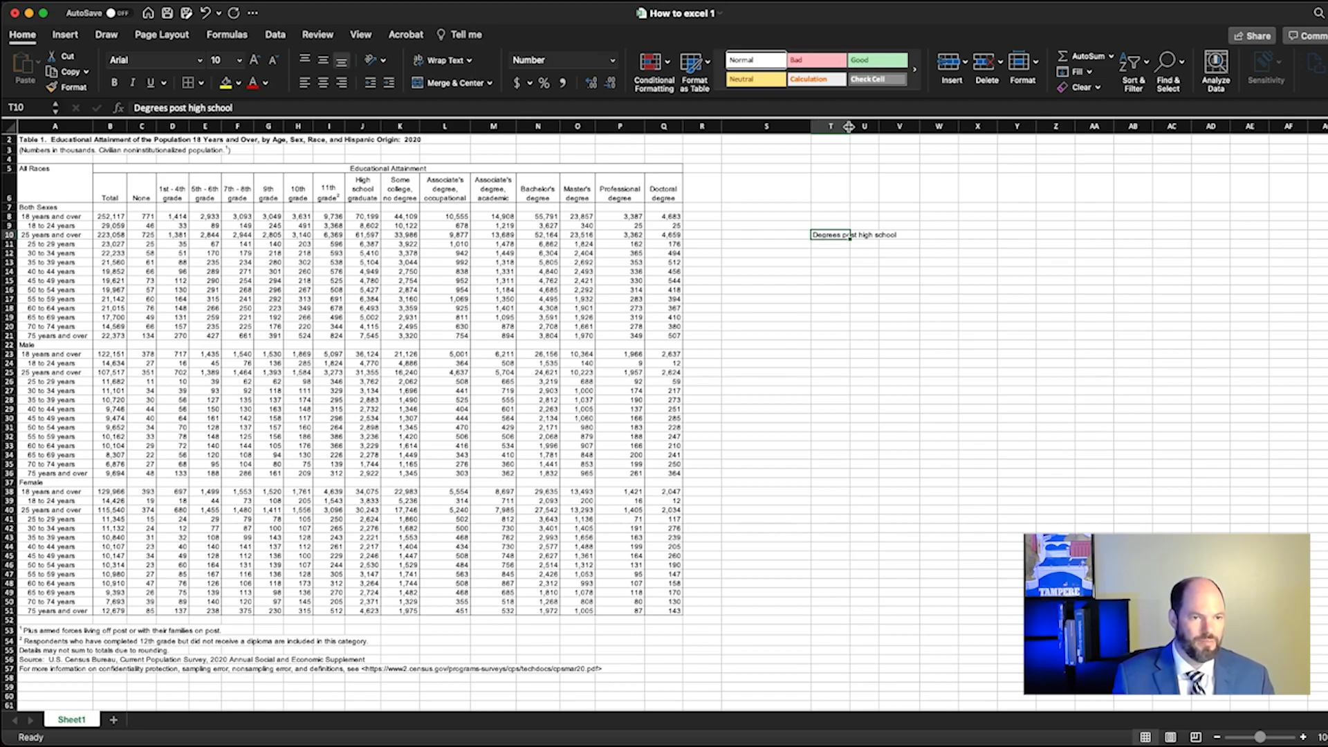
left_click_drag(849, 127, 903, 125)
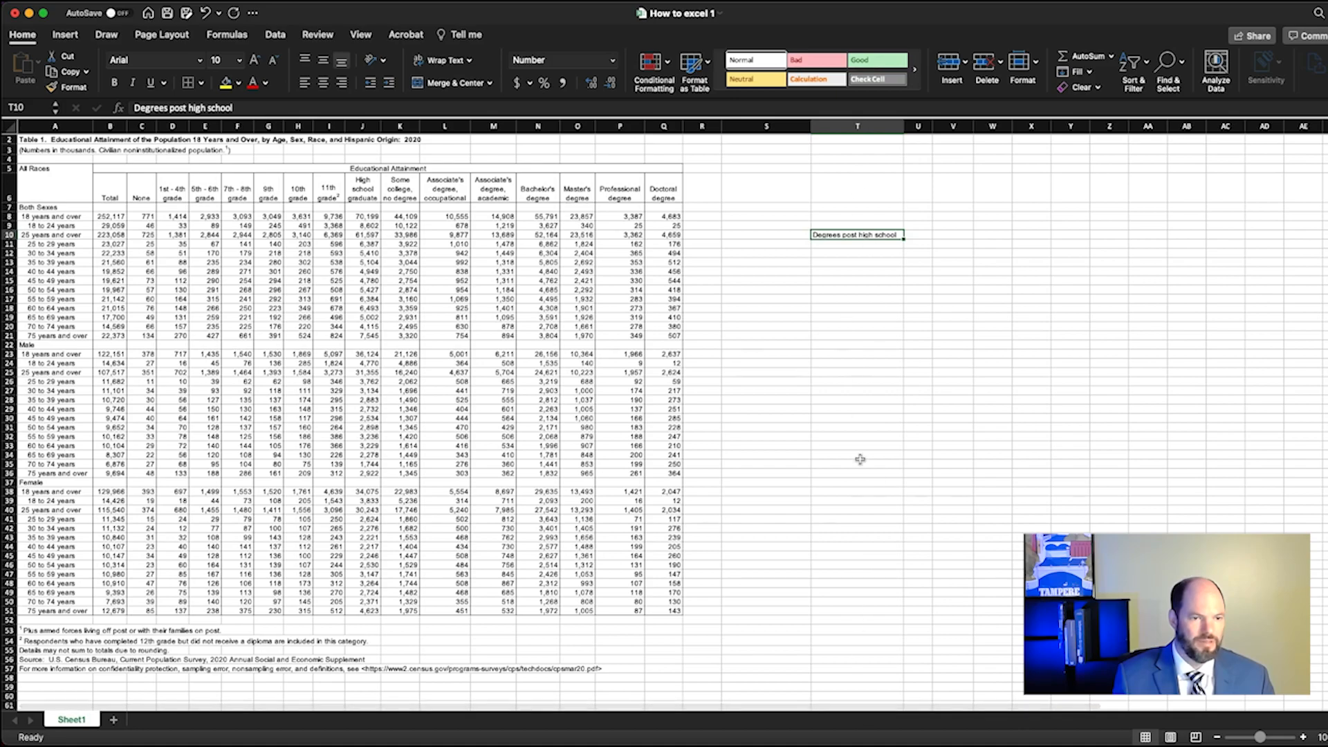
left_click_drag(903, 131, 843, 131)
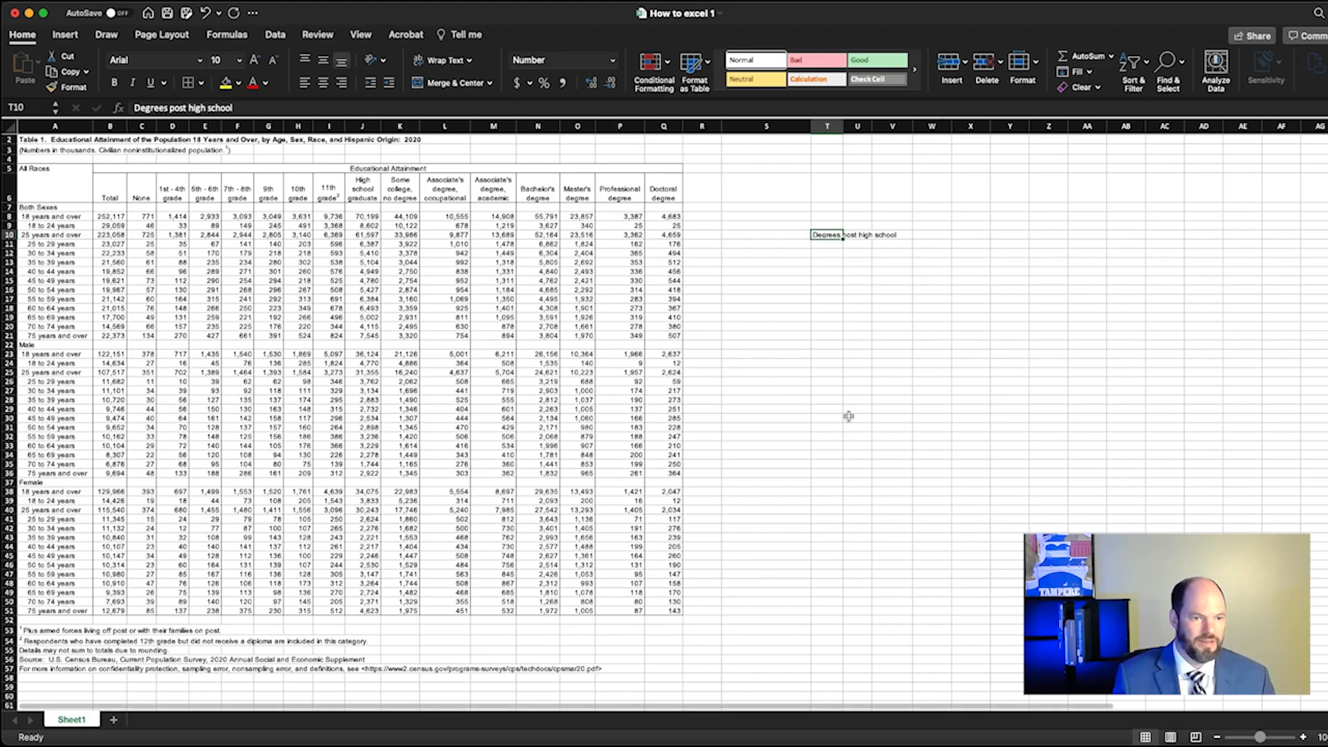
double_click(843, 126)
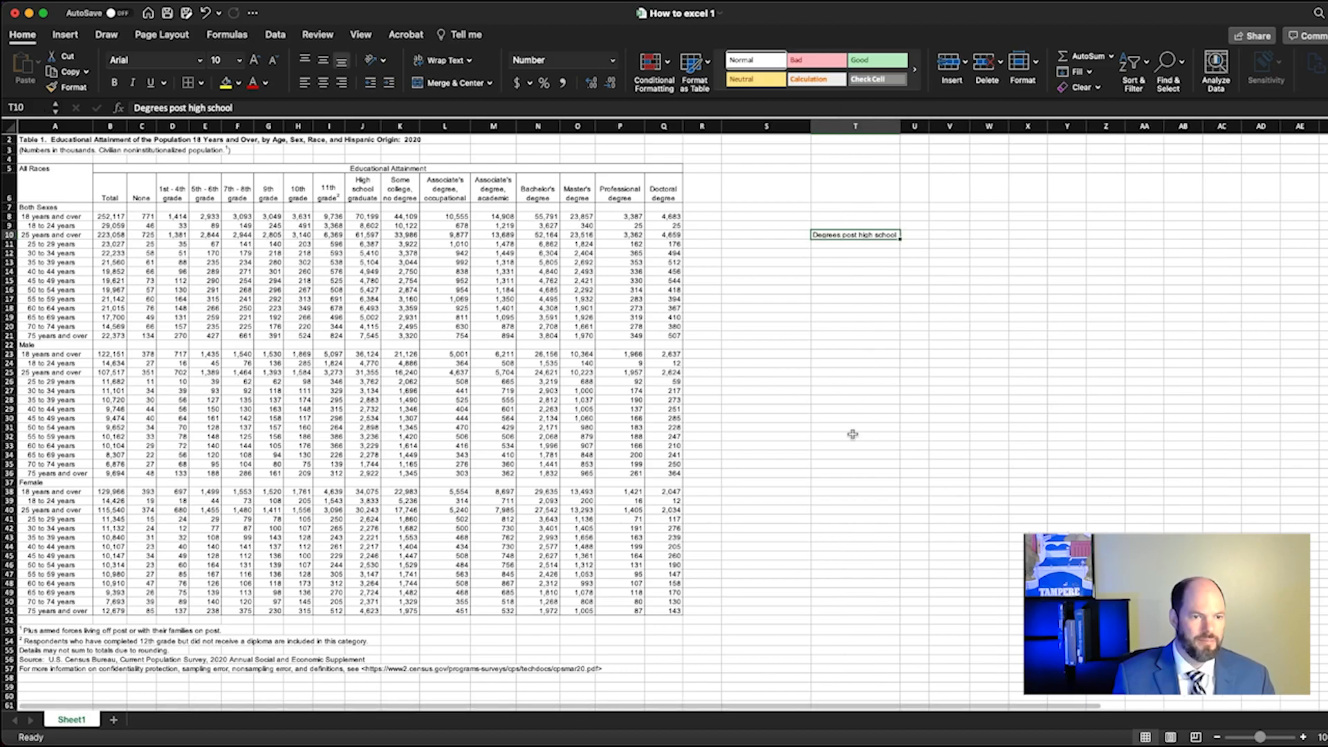
Step: Check the high school and some-college headings, and enter "None" in T11 and "Associates degree" in T12
left_click(371, 182)
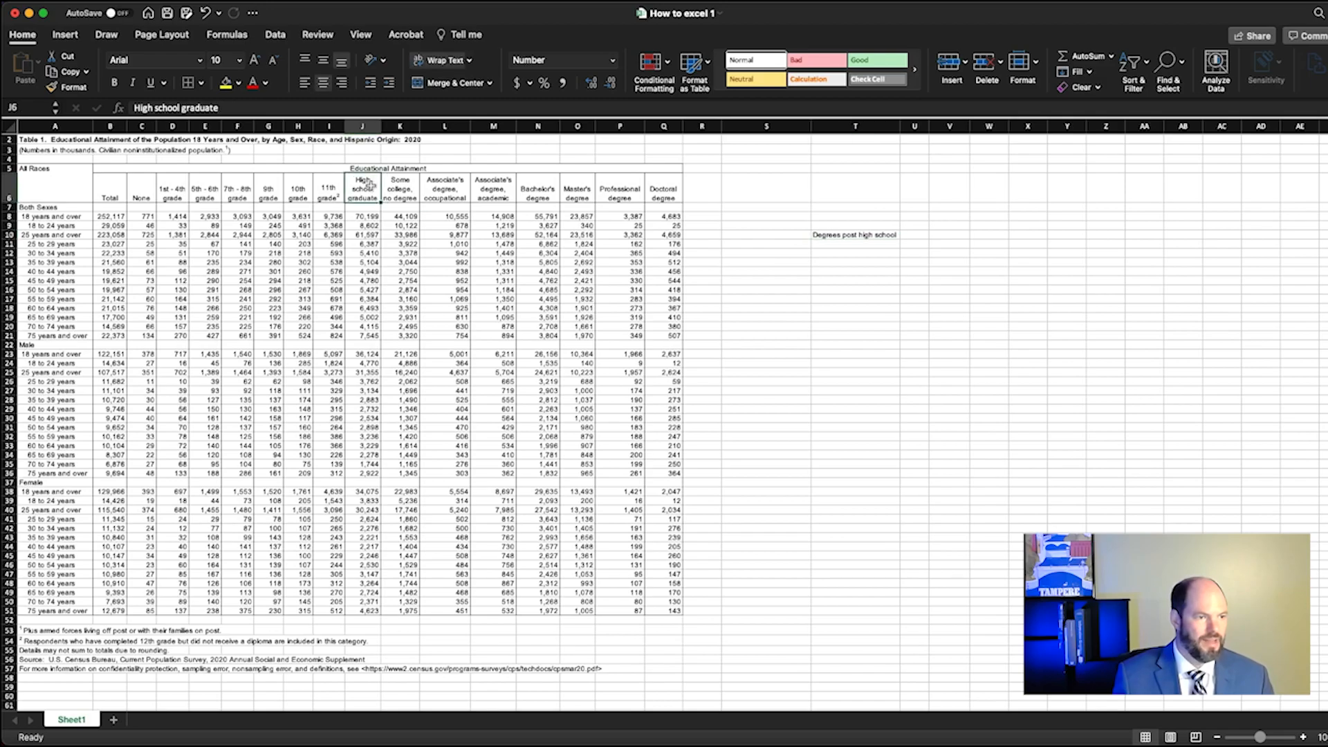
left_click(400, 186)
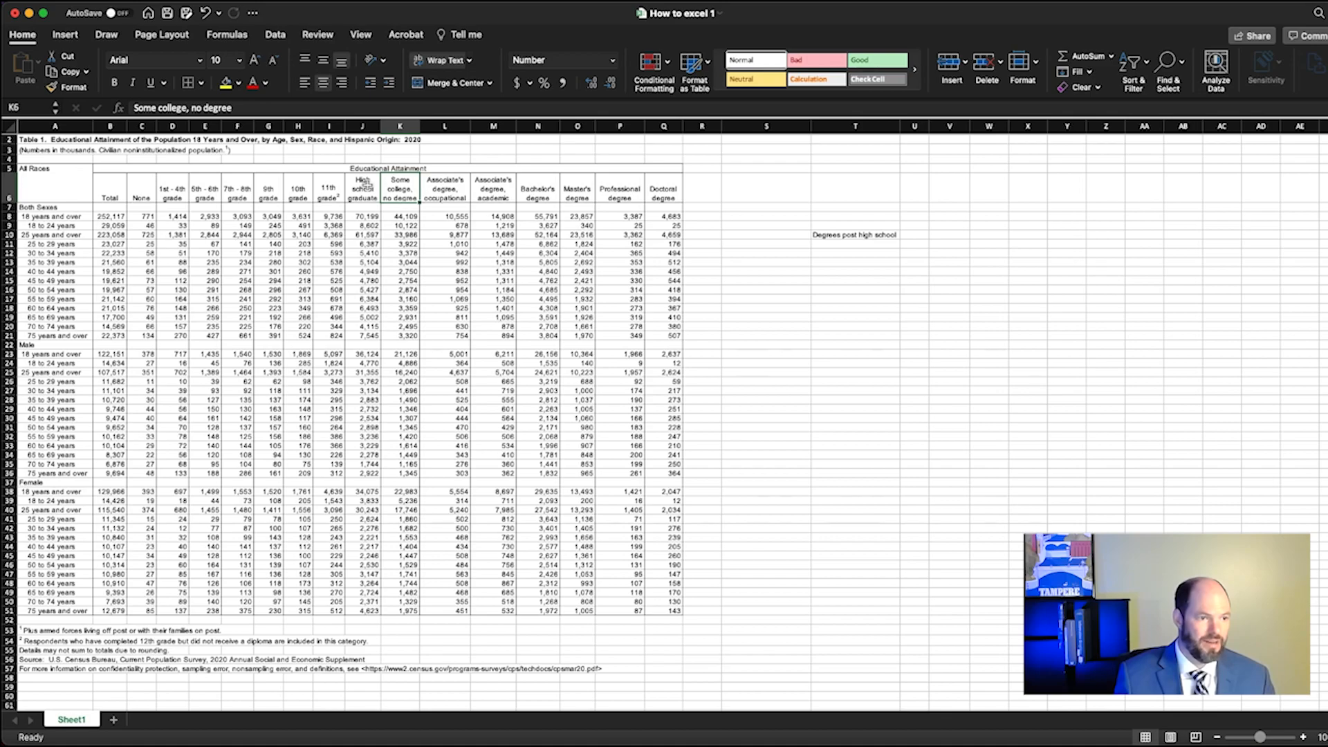
left_click(840, 244)
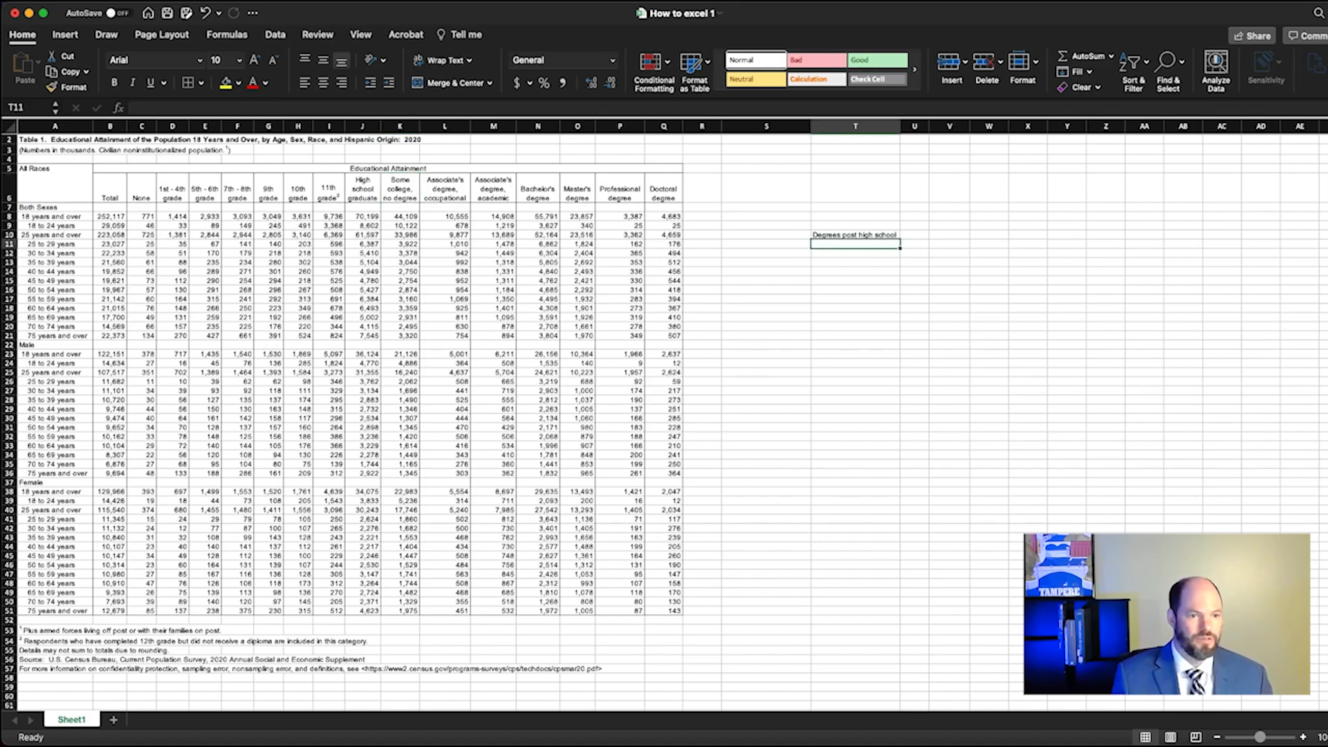
type("=None")
key("Return")
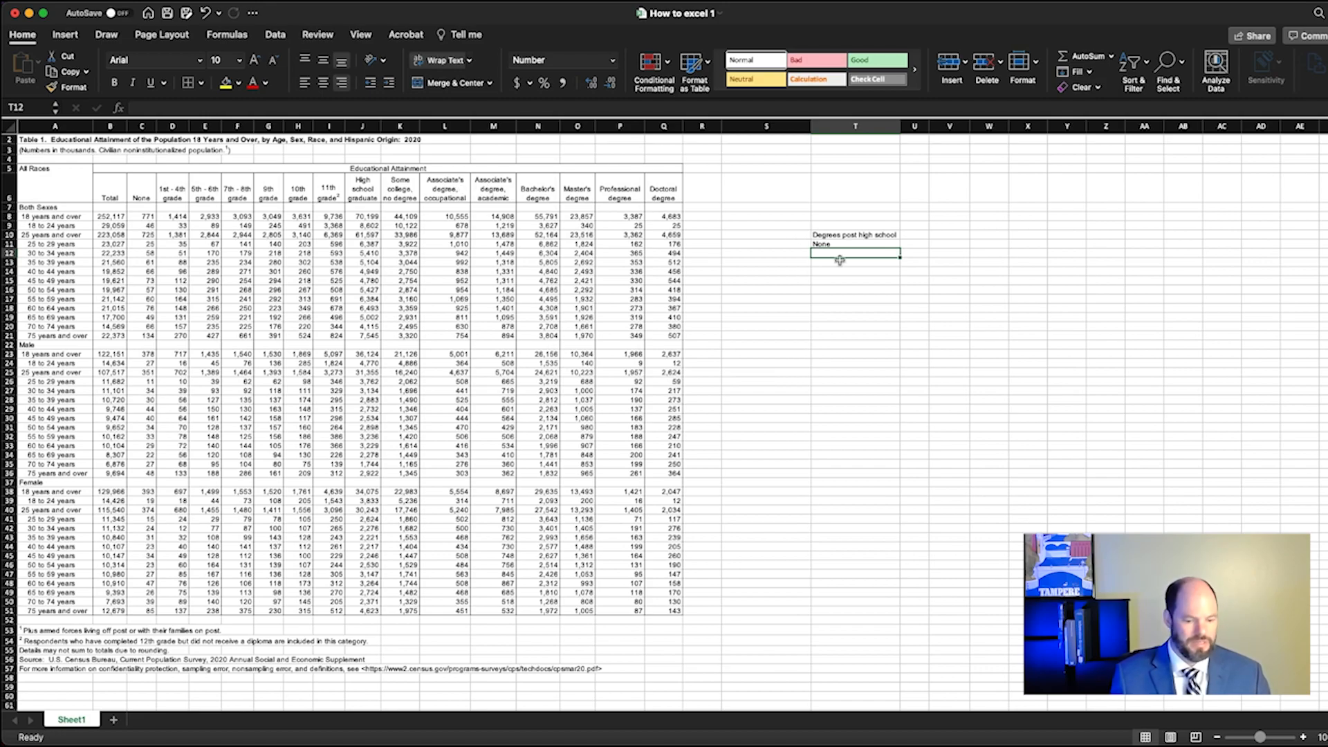
type("Associates degree")
key("Return")
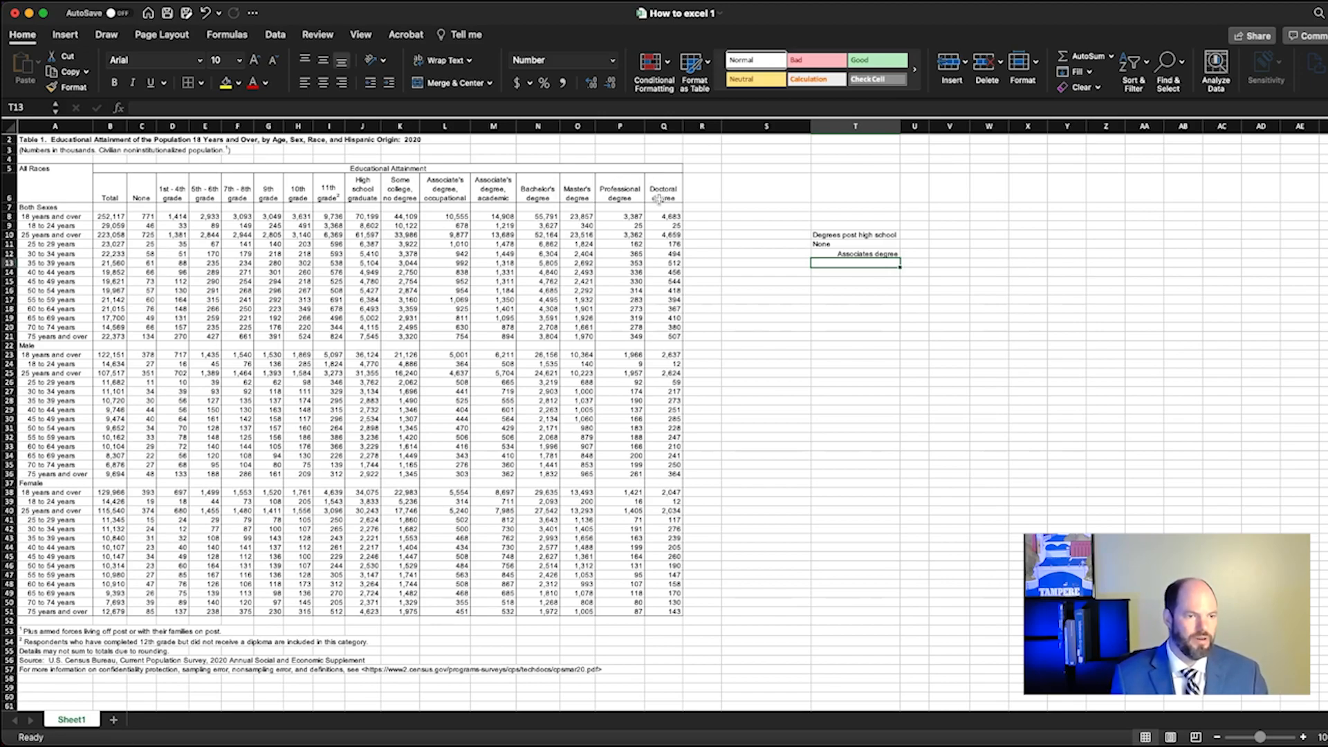
Step: Enter the remaining degree labels "Bachelor's", "Master's" and "Professional/PhD" in cells T13 to T15
type("Bachelor's")
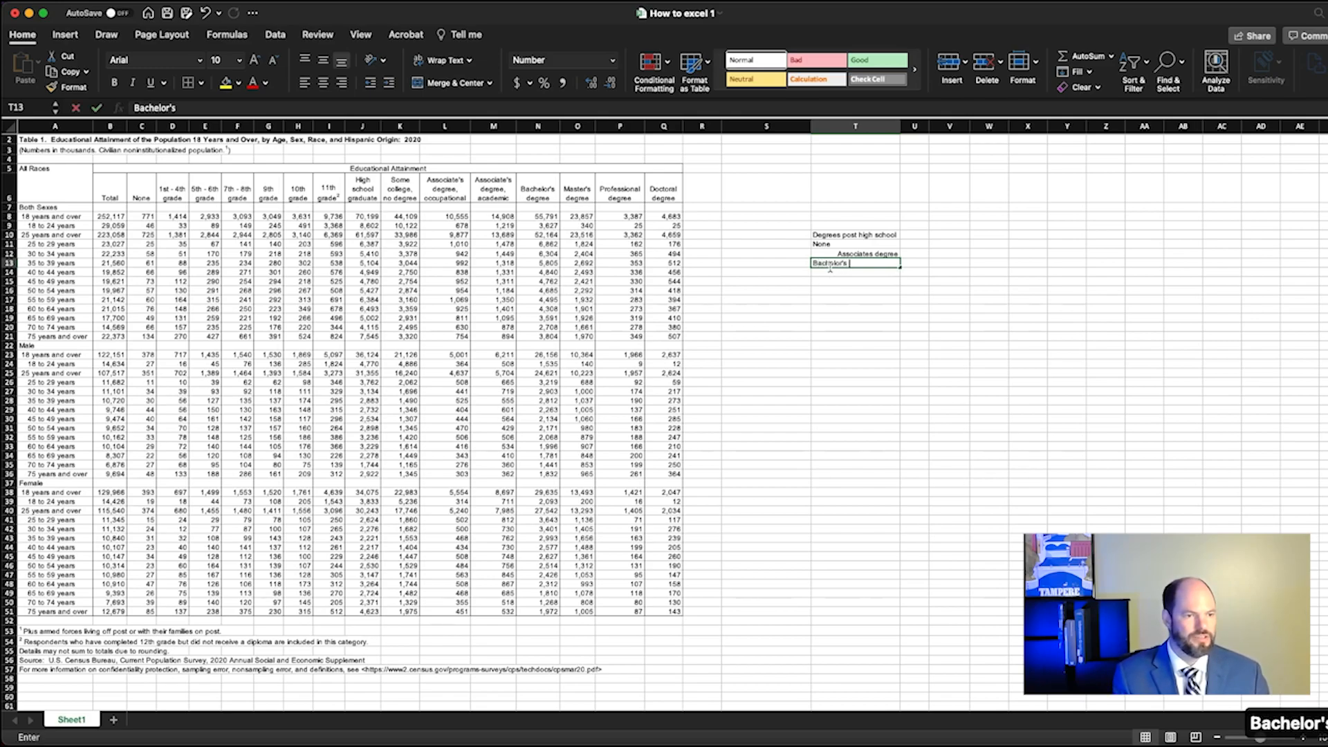
key("Return")
type("Master'")
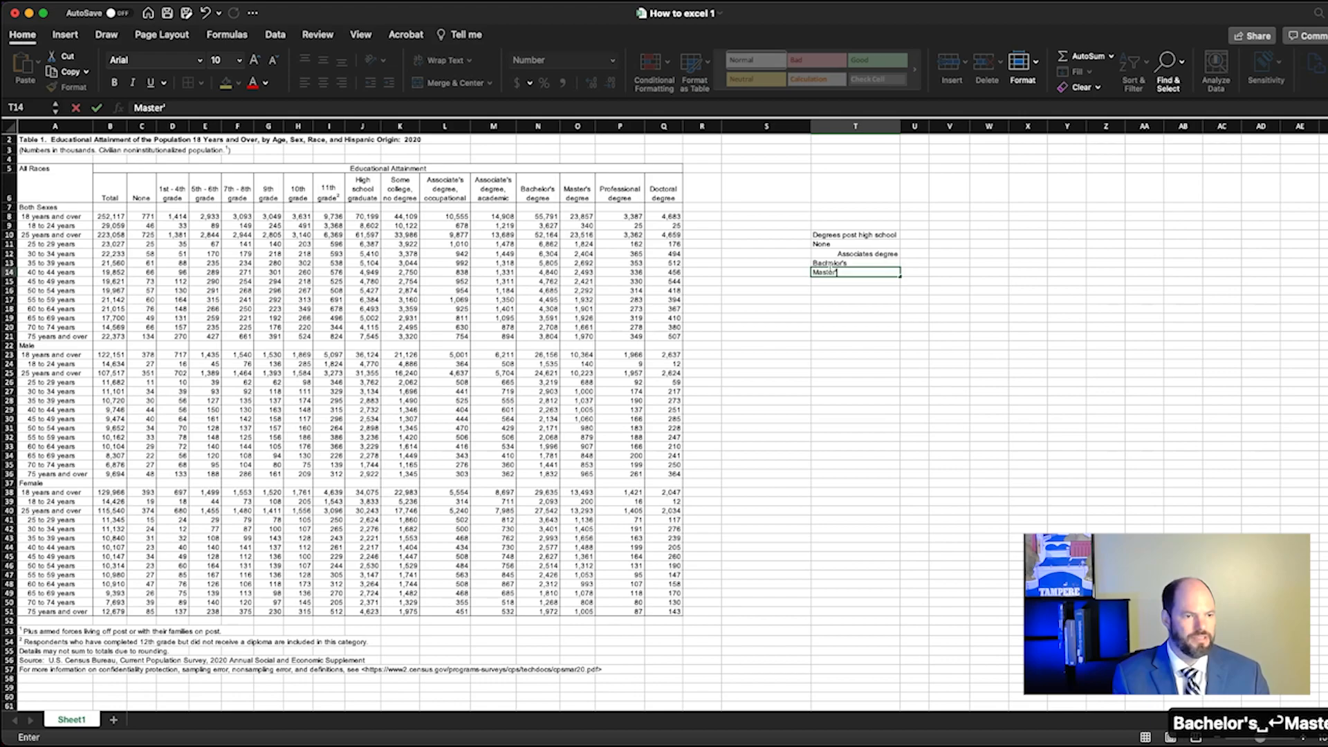
type("s")
key("Return")
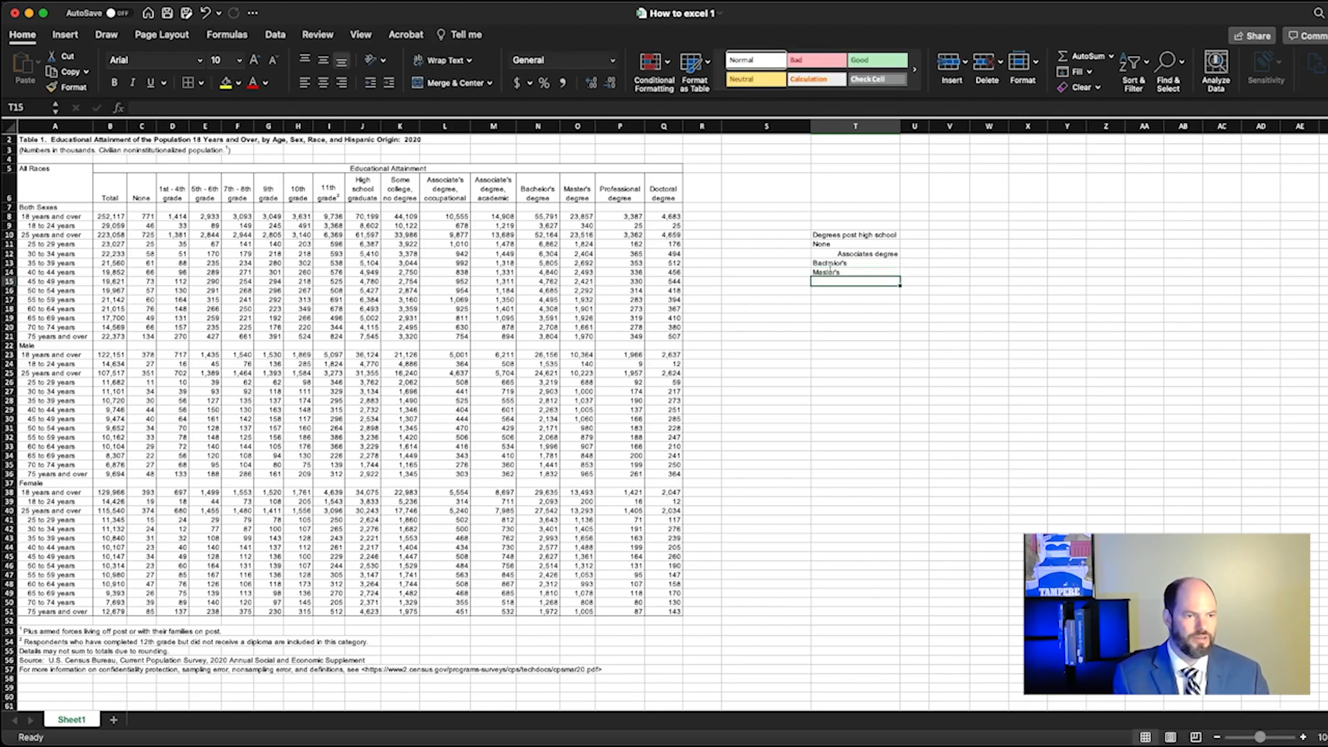
type("Professional/PhD")
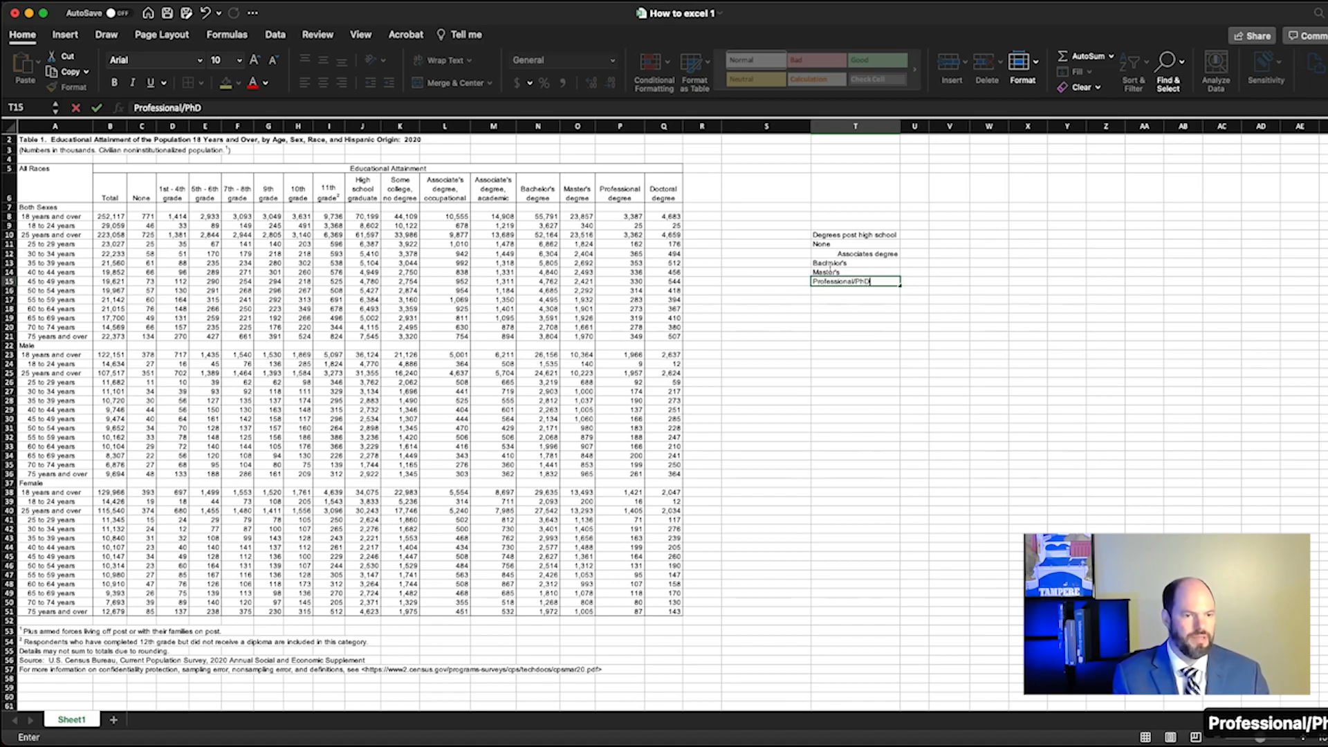
key("Return")
key("Right")
key("Right")
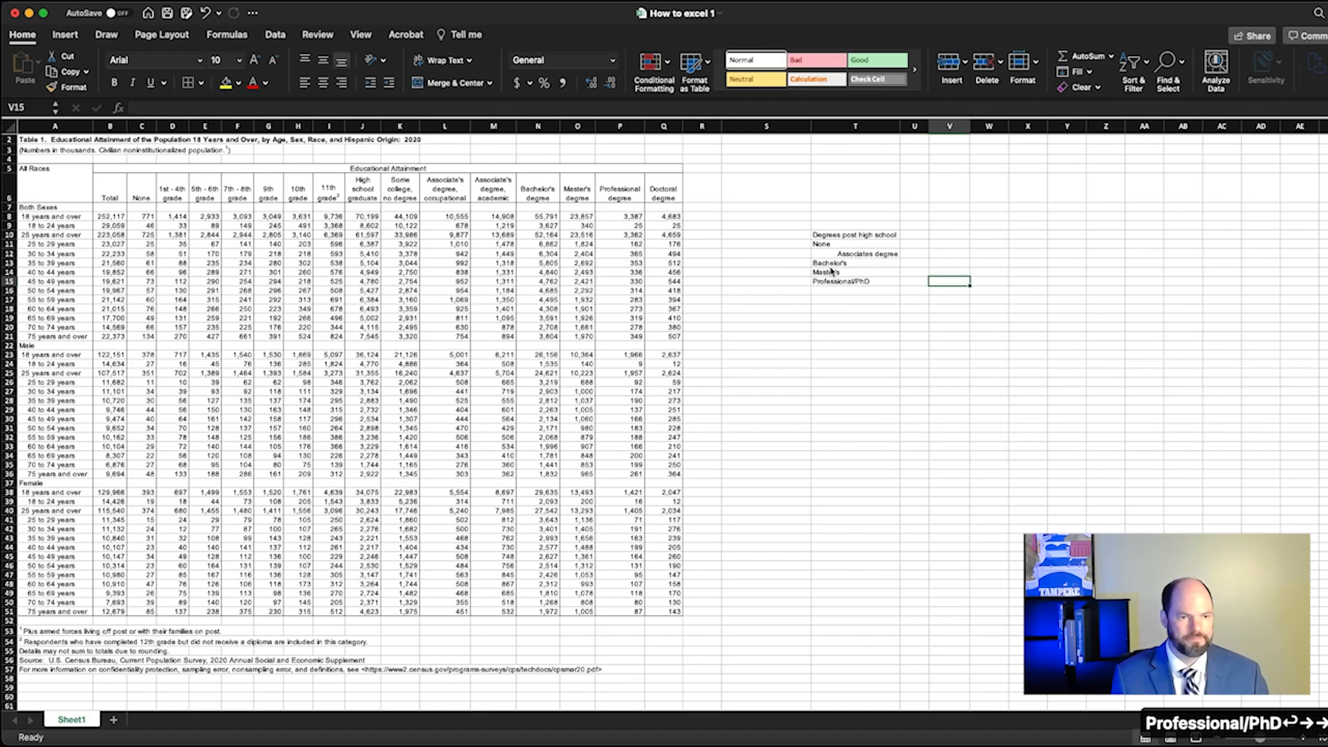
key("Up")
key("Left")
key("Up")
key("Up")
key("Up")
key("Up")
key("Up")
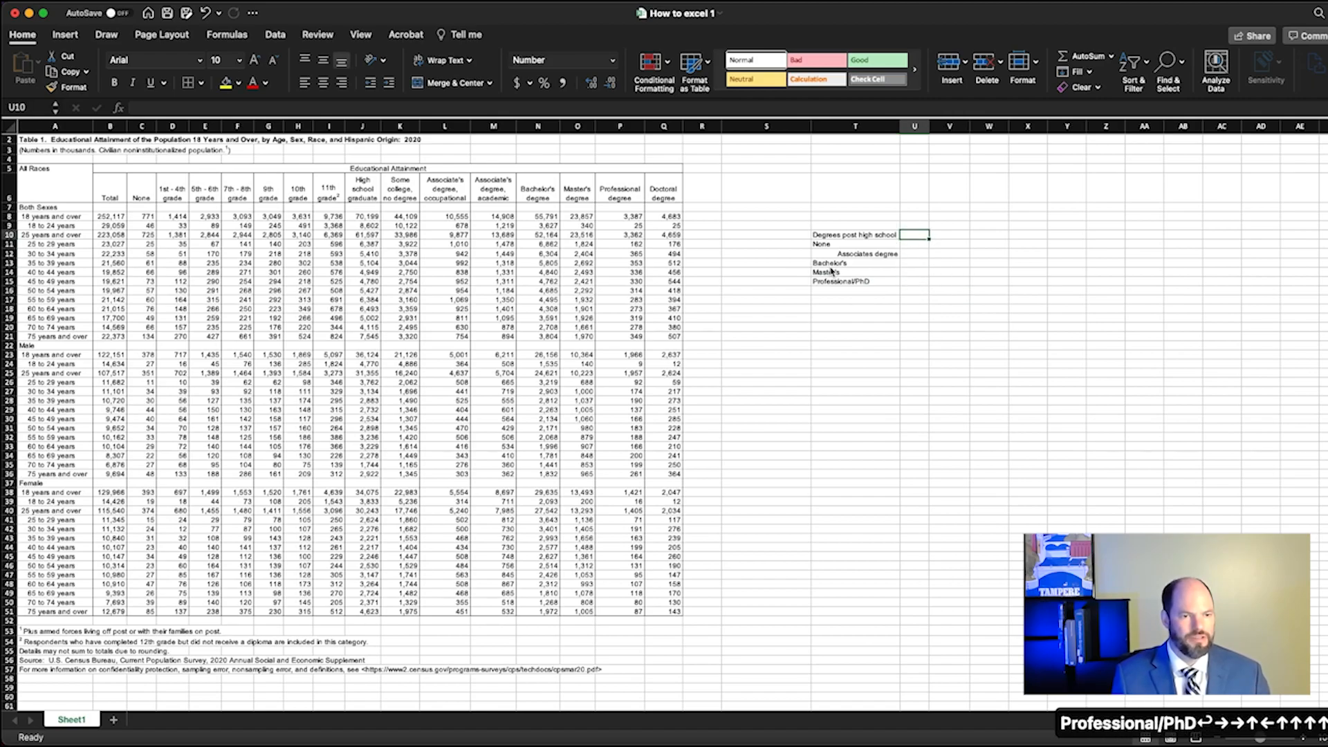
key("Down")
key("Down")
key("Left")
key("Left")
key("Right")
key("Down")
key("Down")
key("Up")
key("Up")
key("Down")
key("Up")
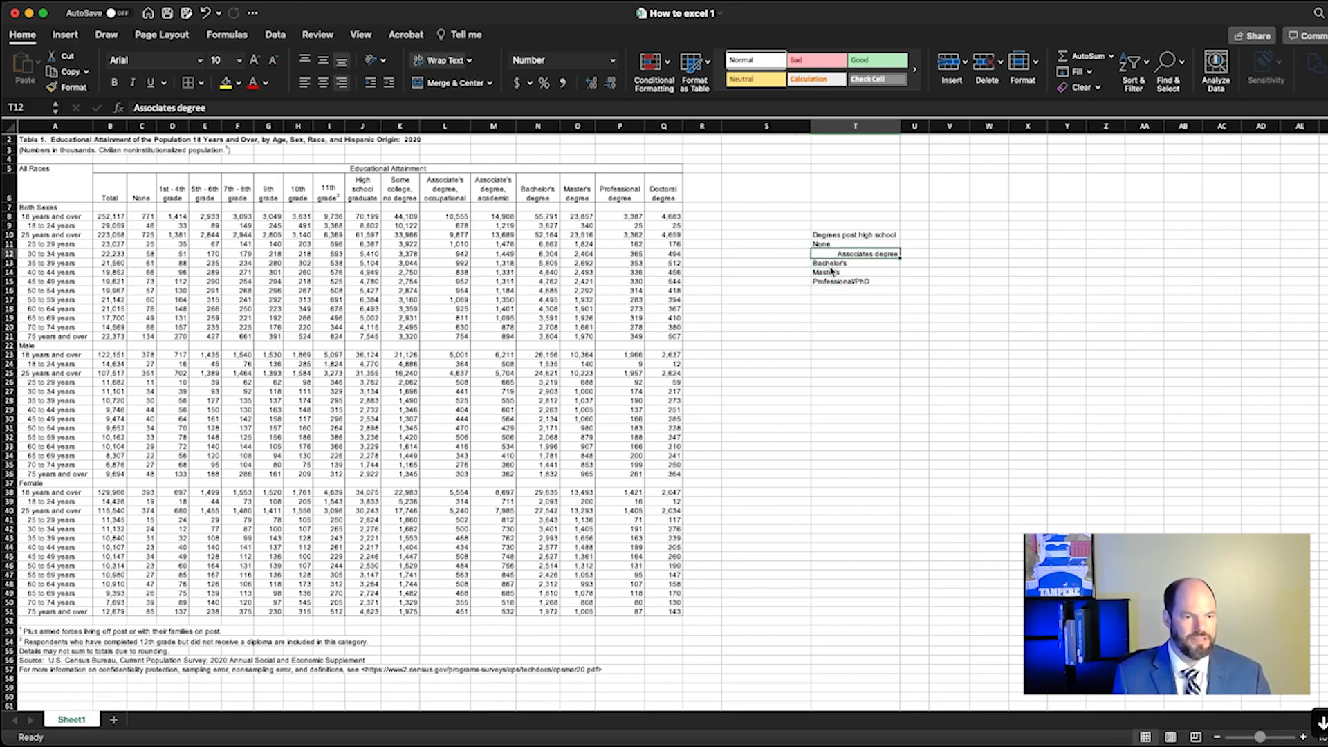
key("Down")
key("Up")
key("Down")
key("Down")
key("Down")
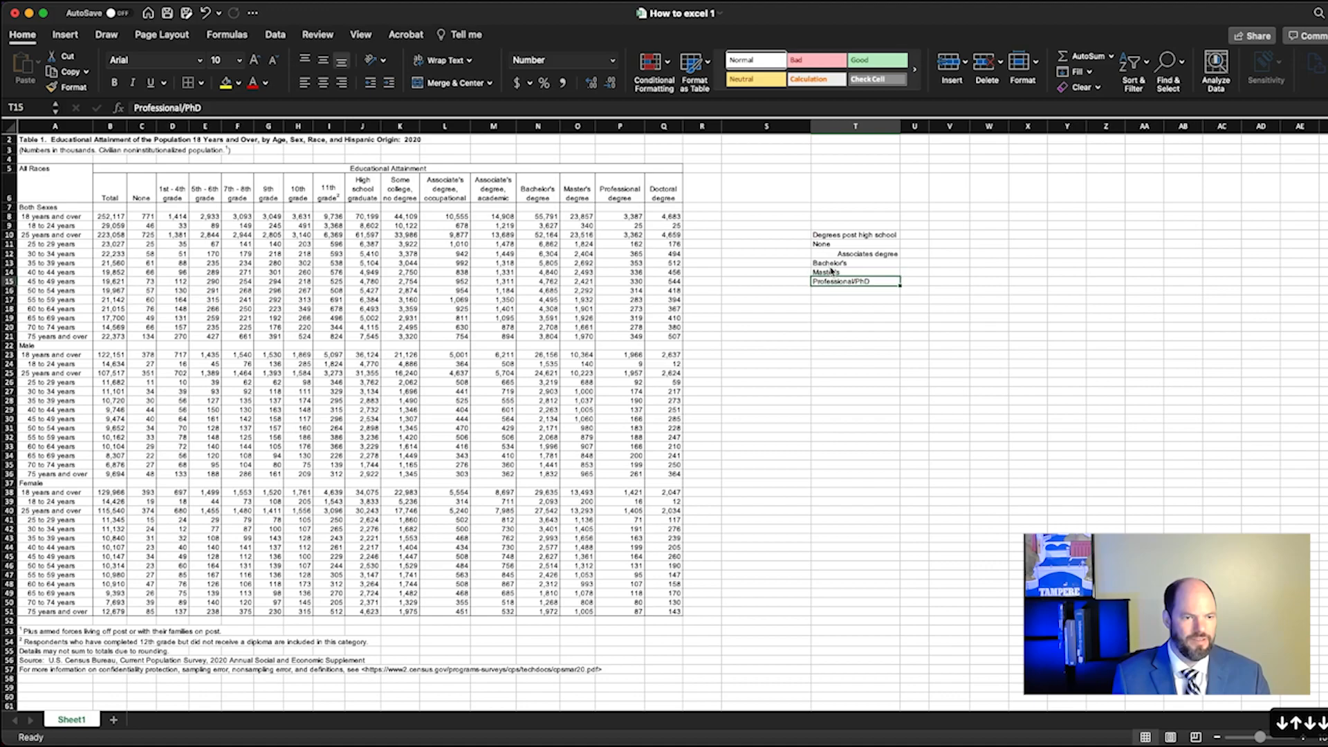
Step: Left-align the "Associates degree" label in cell T12
key("Up")
key("Up")
key("Up")
key("Down")
key("Up")
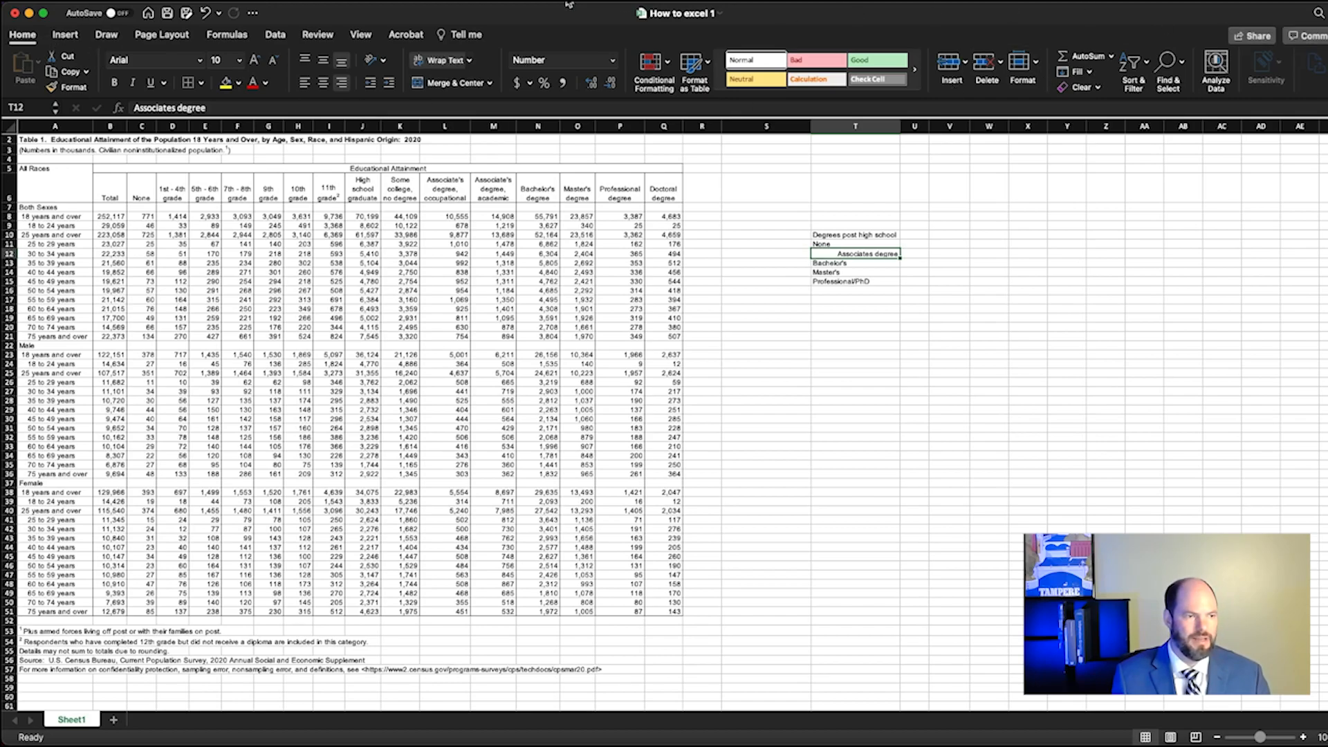
left_click(305, 83)
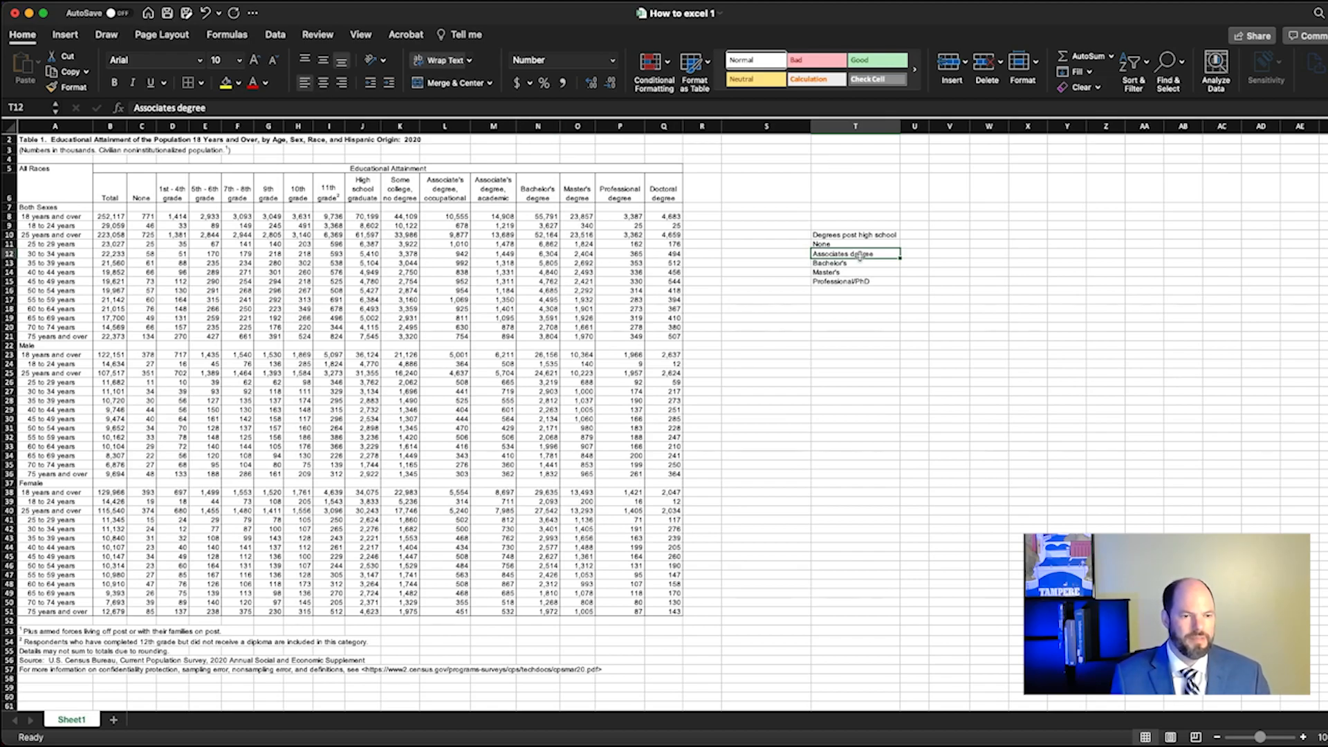
key("Down")
key("Down")
key("Down")
key("Right")
key("Right")
key("Up")
key("Left")
key("Up")
key("Up")
key("Left")
key("Left")
key("Down")
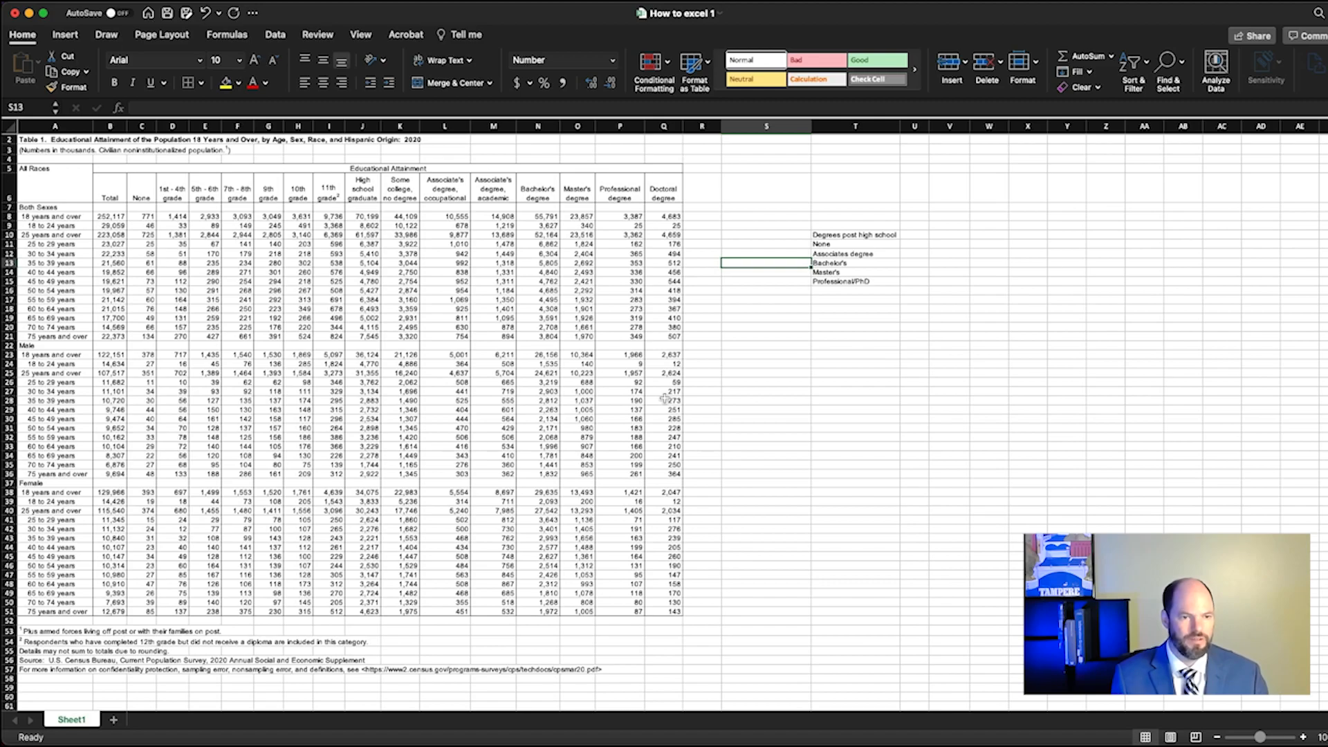
left_click(856, 290)
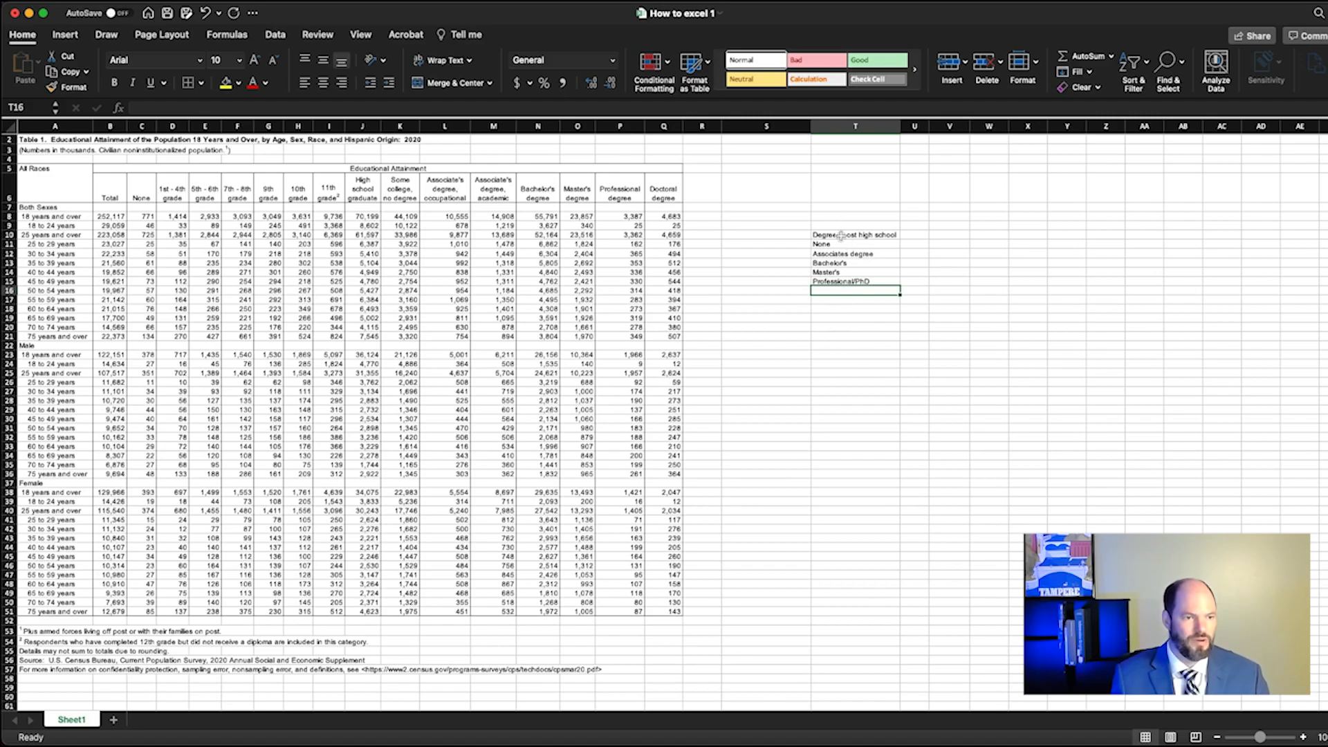
left_click_drag(839, 235, 1257, 294)
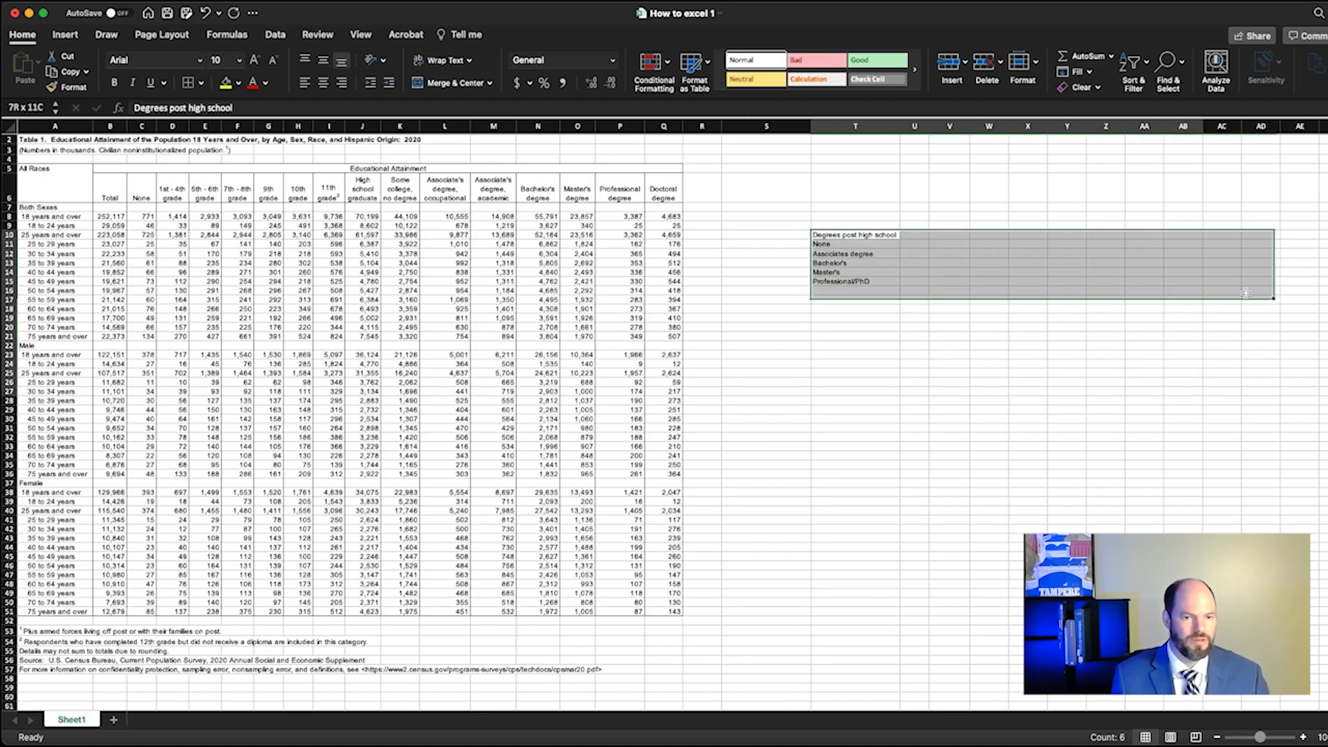
left_click(936, 516)
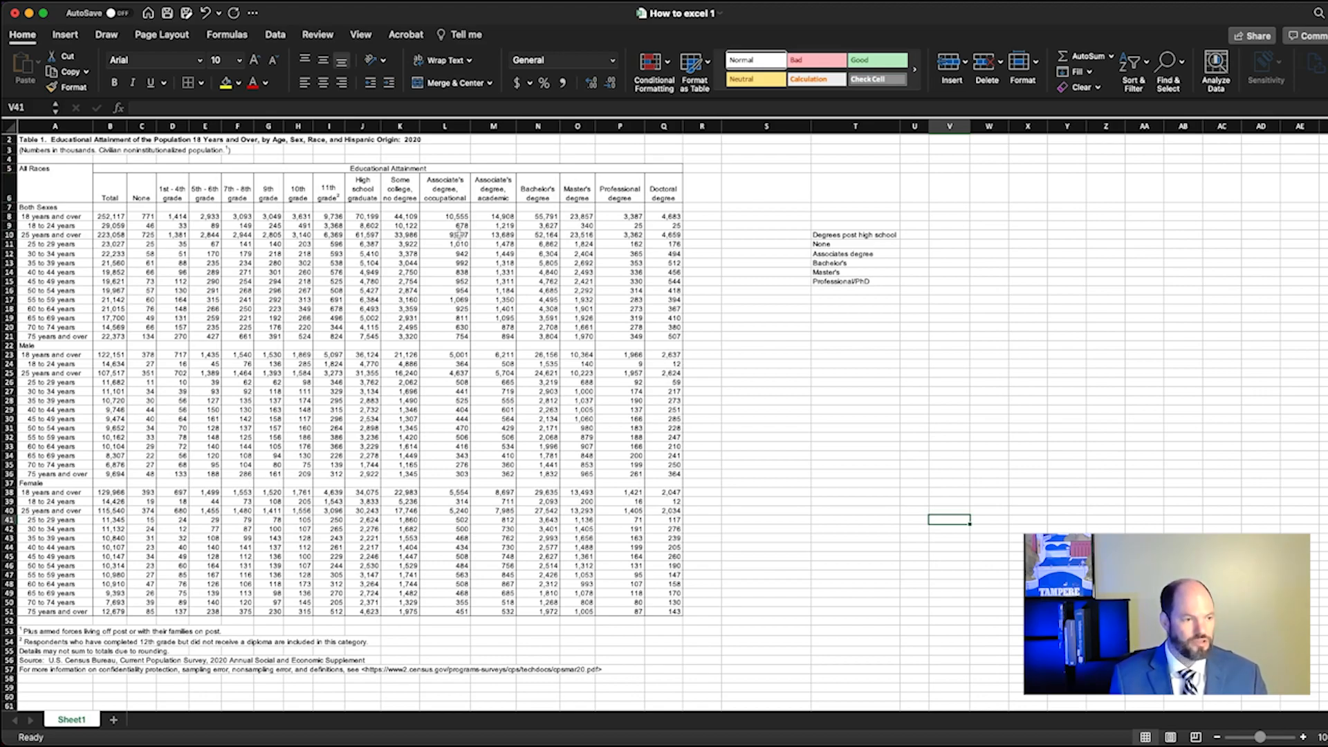
Step: Set the whole sheet's font to Hack at size 14
key("super+a")
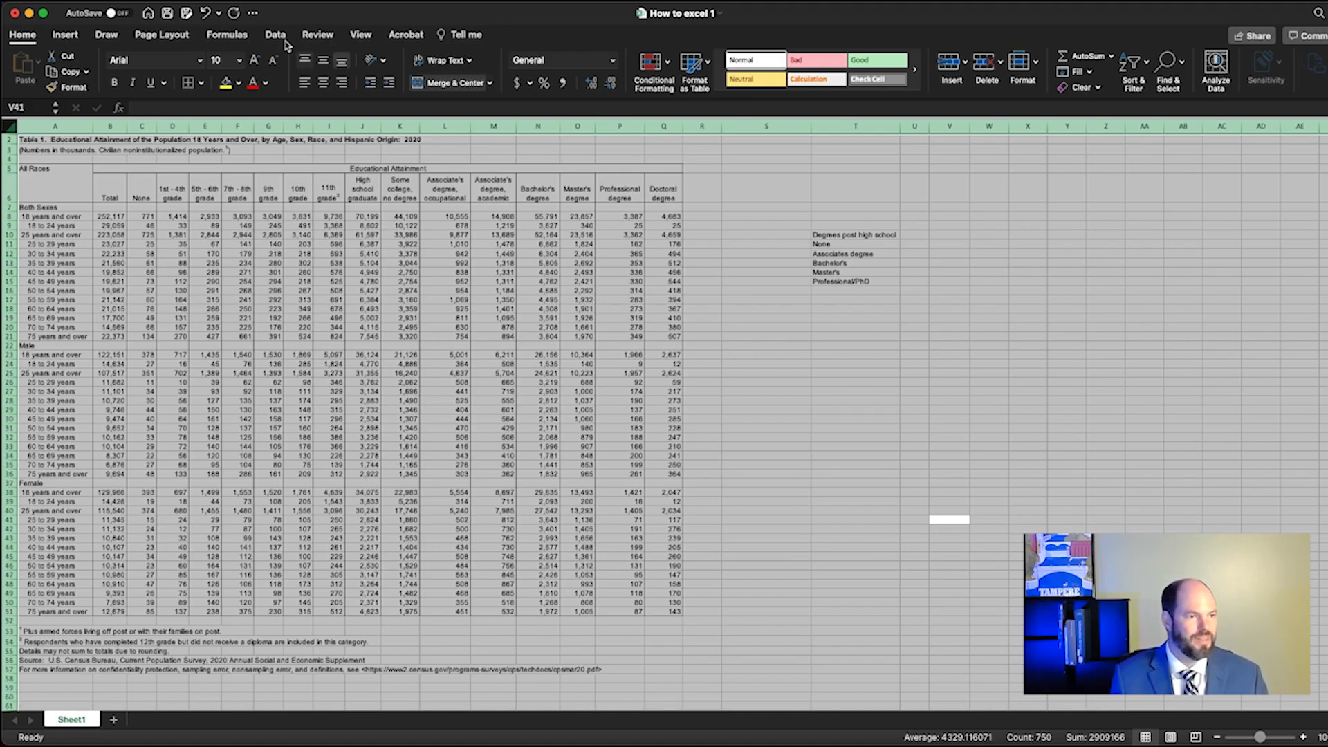
left_click(239, 63)
left_click(233, 157)
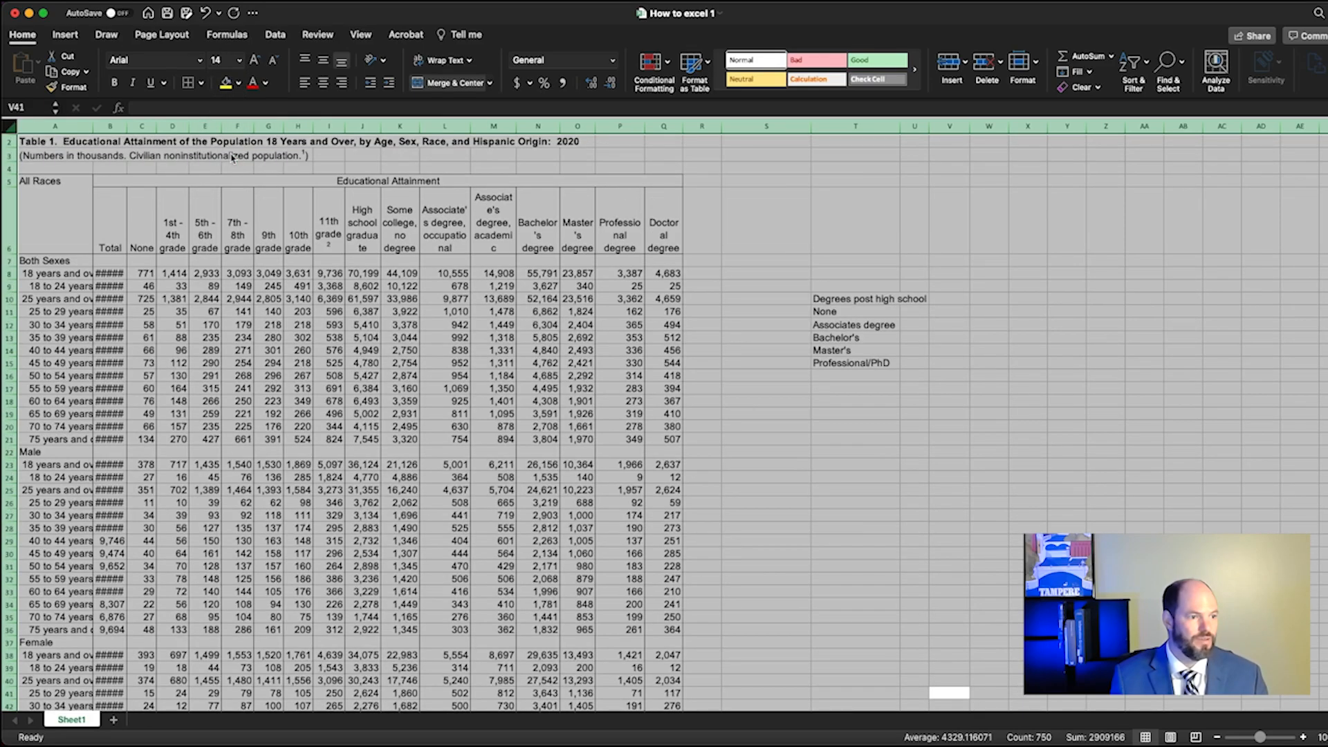
left_click(165, 59)
type("Hack")
key("Return")
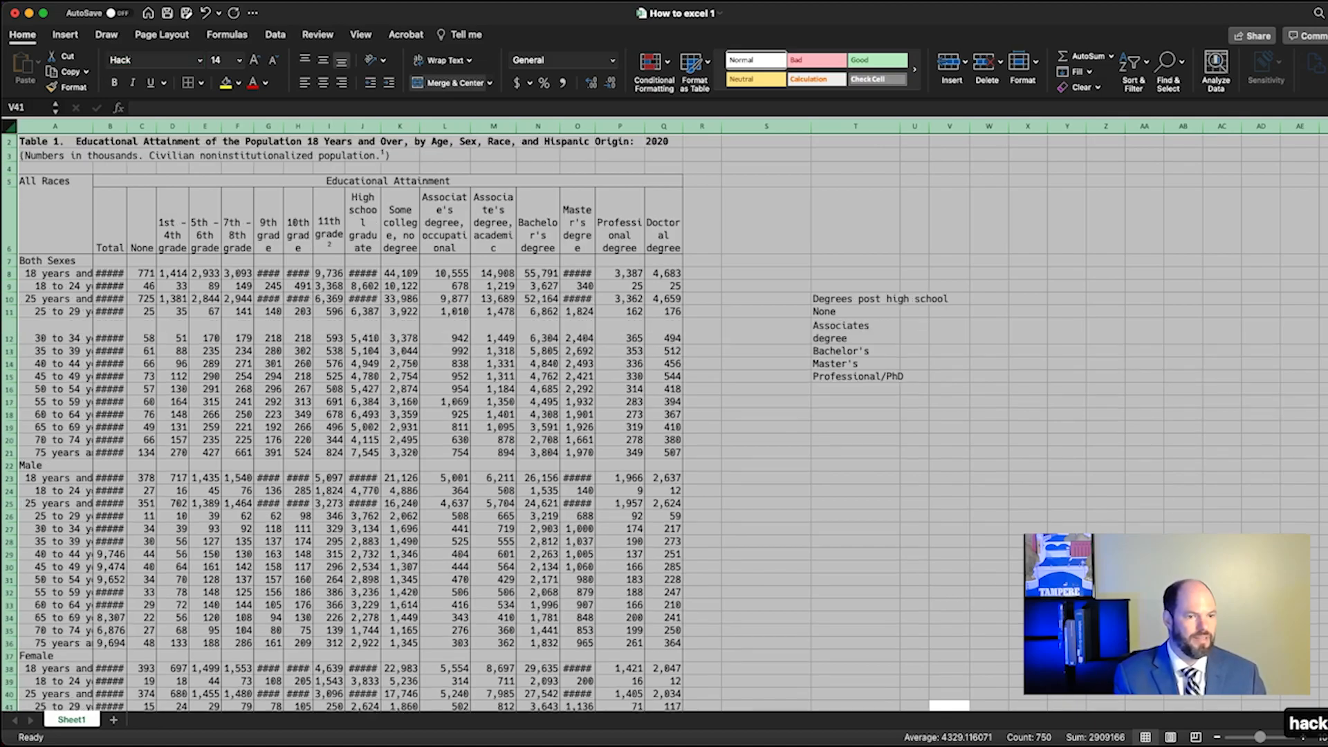
Step: Widen column T to fit its heading, shorten row 12 to a single text line, and slightly widen column U
left_click(892, 180)
left_click_drag(901, 125, 954, 126)
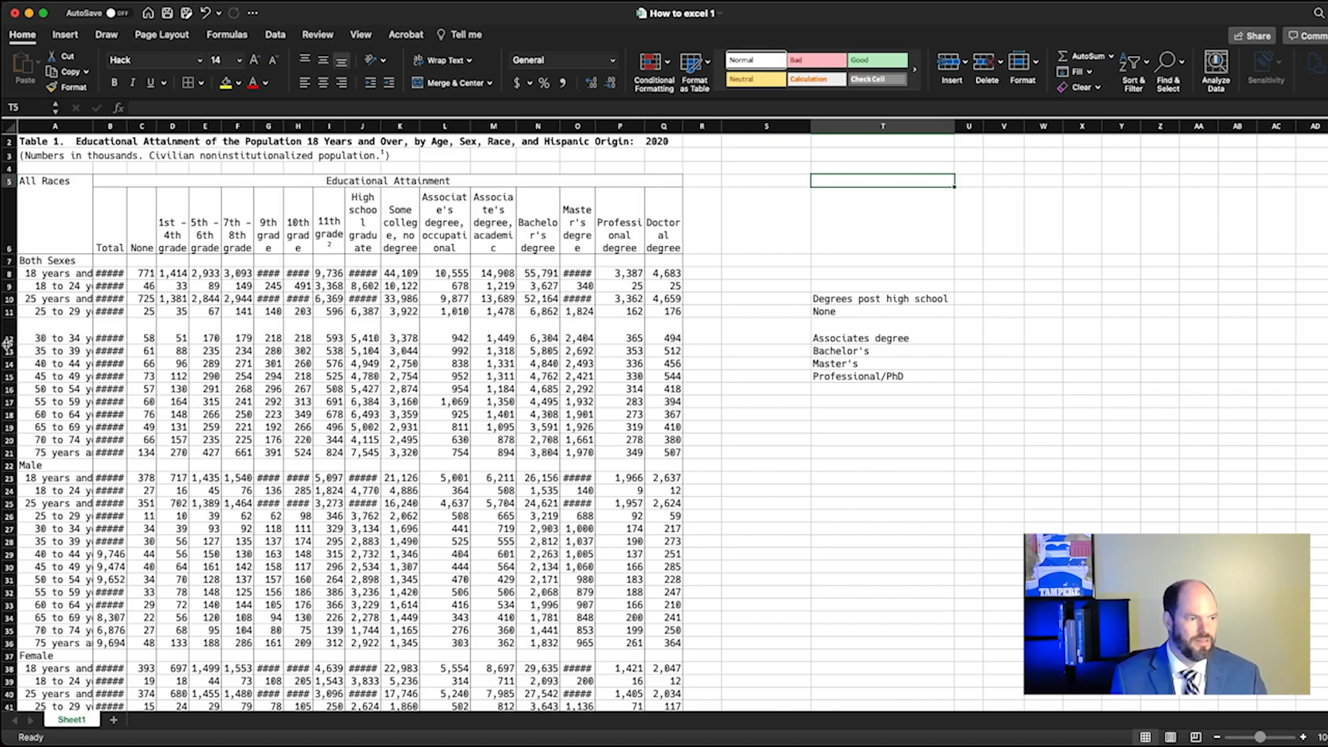
left_click_drag(10, 342, 12, 322)
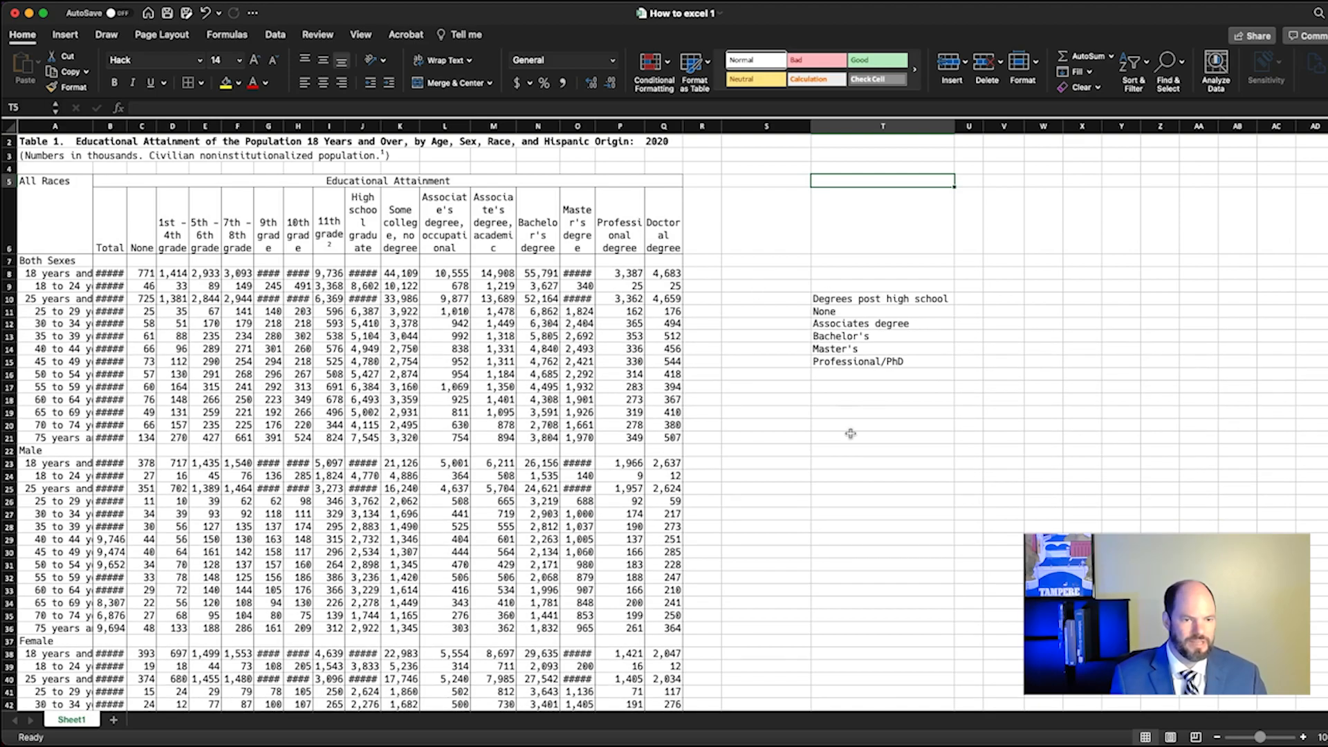
left_click(968, 298)
left_click_drag(982, 126, 1003, 126)
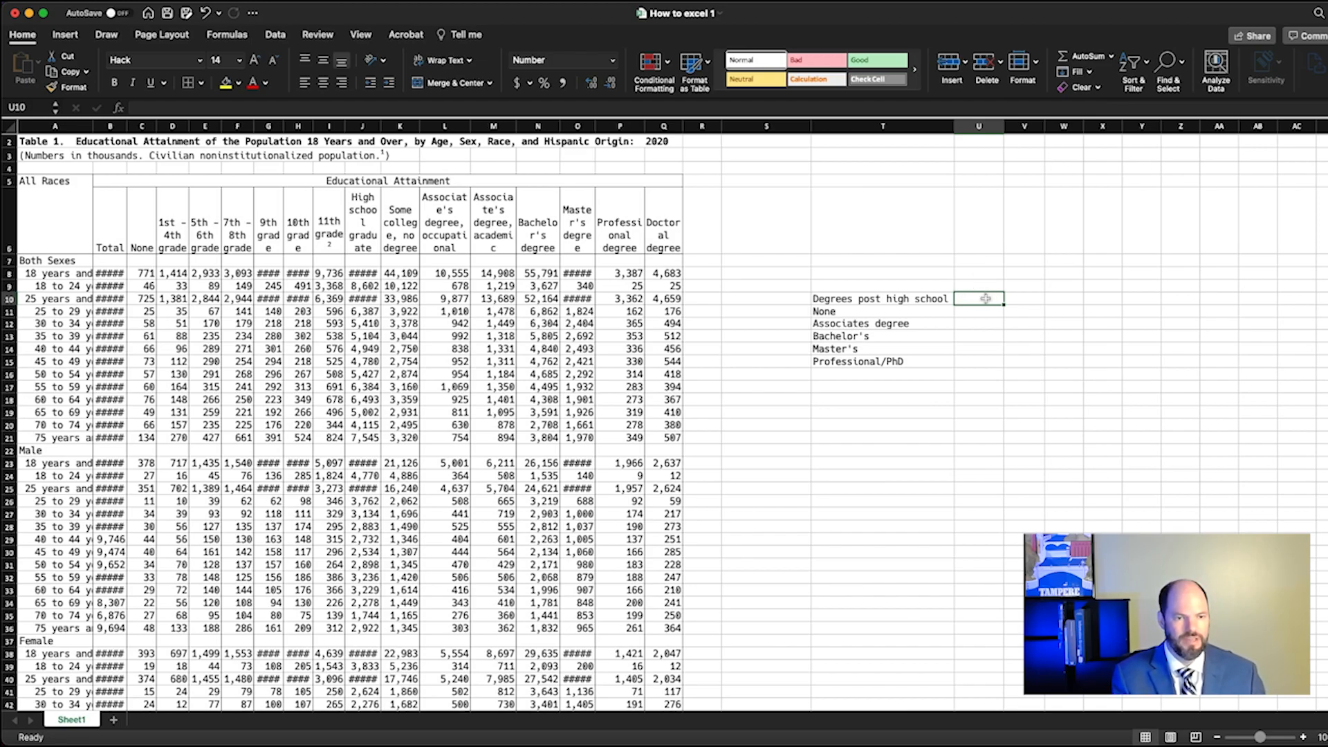
type("counts")
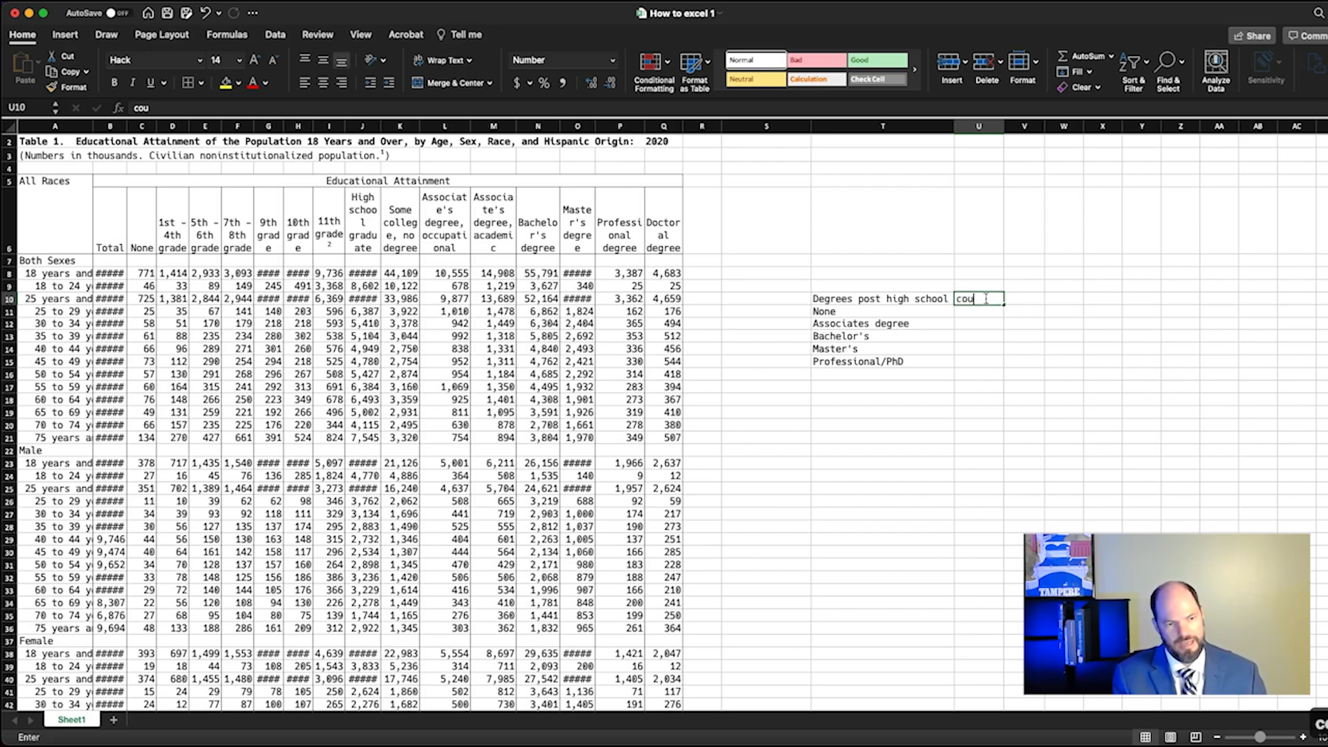
key("BackSpace")
key("BackSpace")
key("BackSpace")
key("BackSpace")
key("BackSpace")
key("BackSpace")
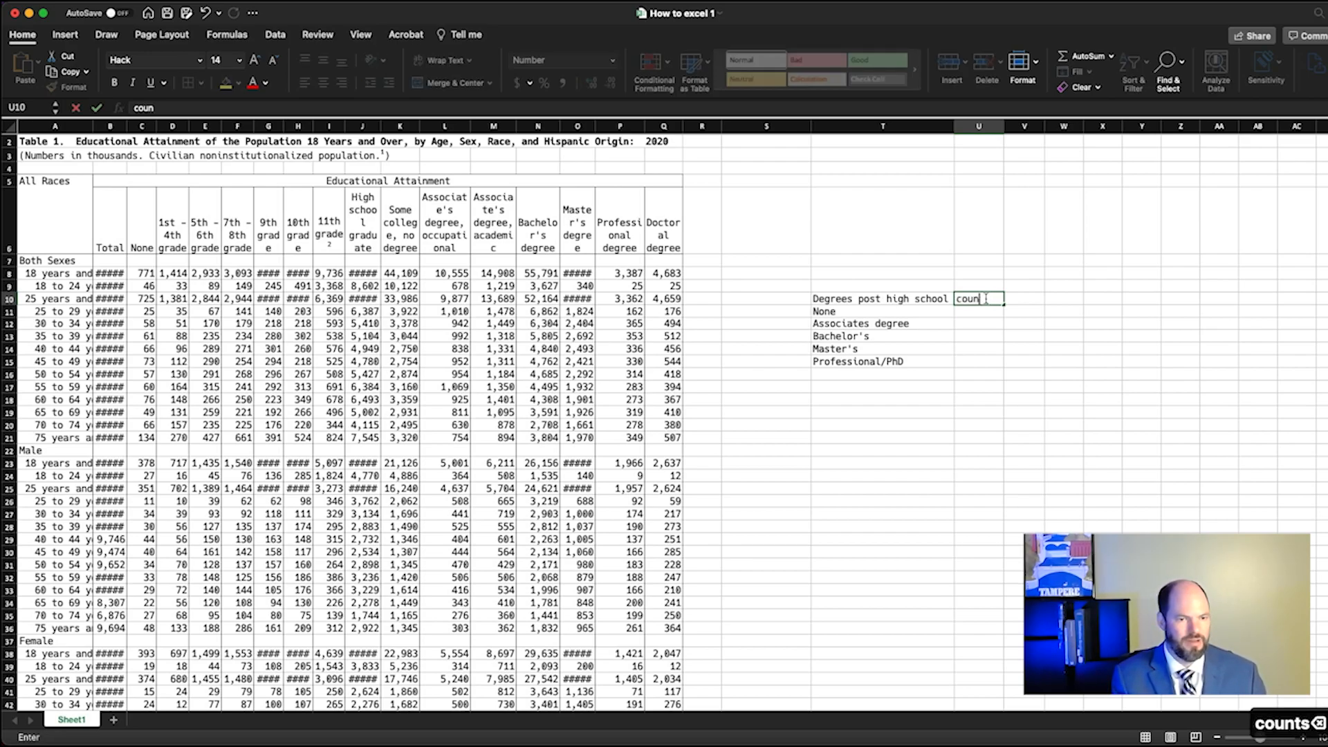
Step: Enter the headings "people", "fraction" and "percentage" in U10 to W10, and fit columns V and W to them
type("p")
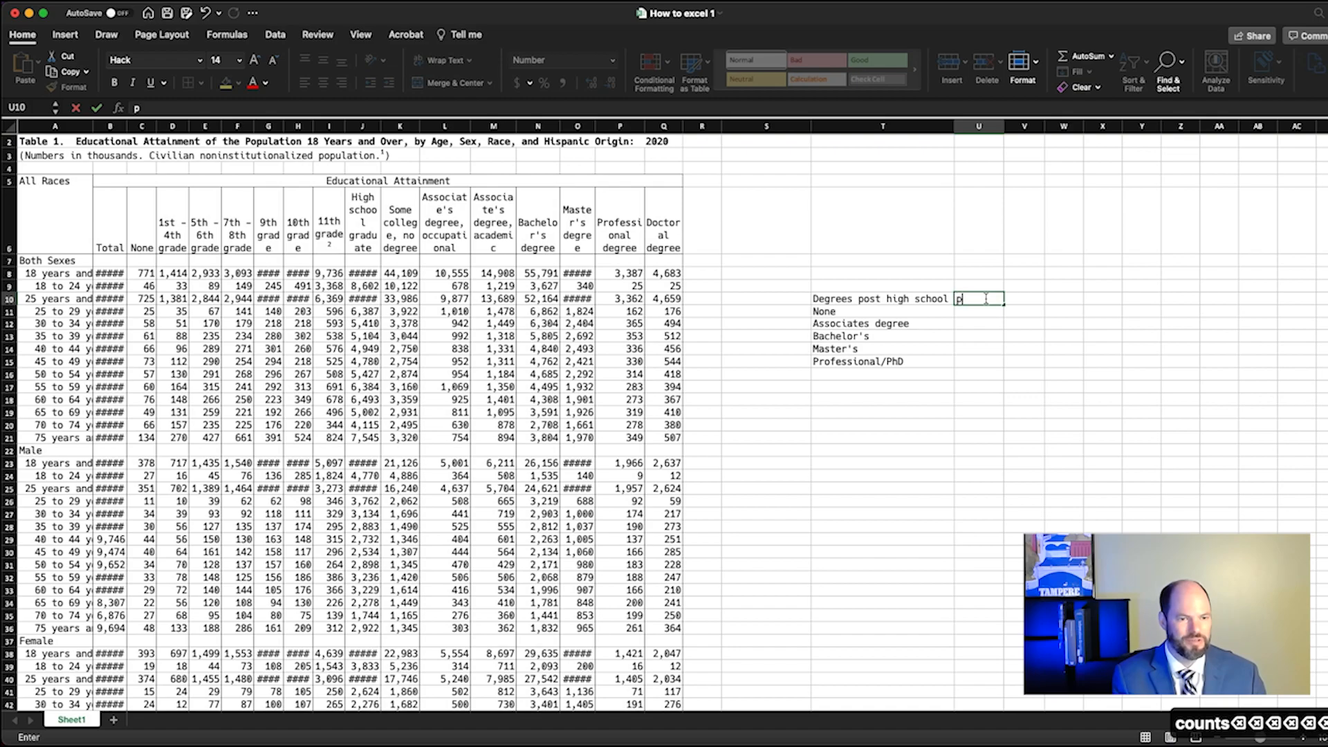
type("eople")
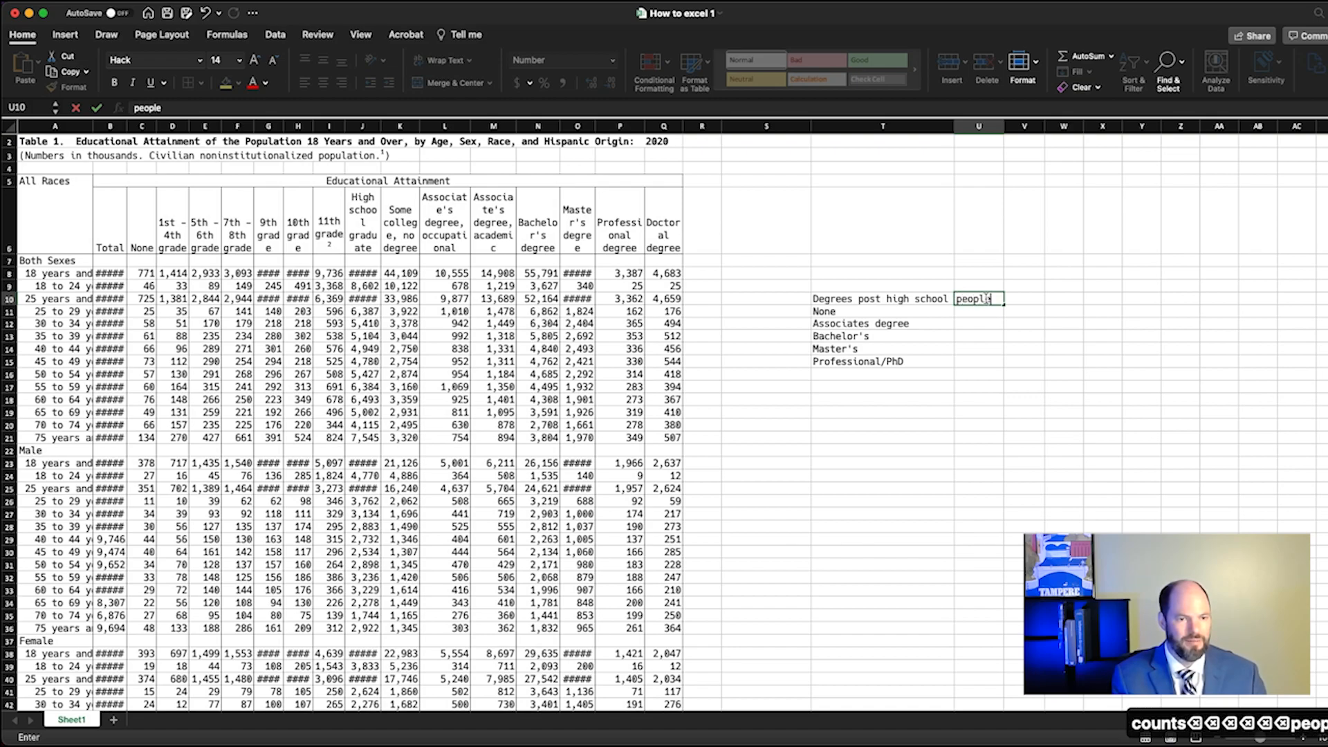
key("Tab")
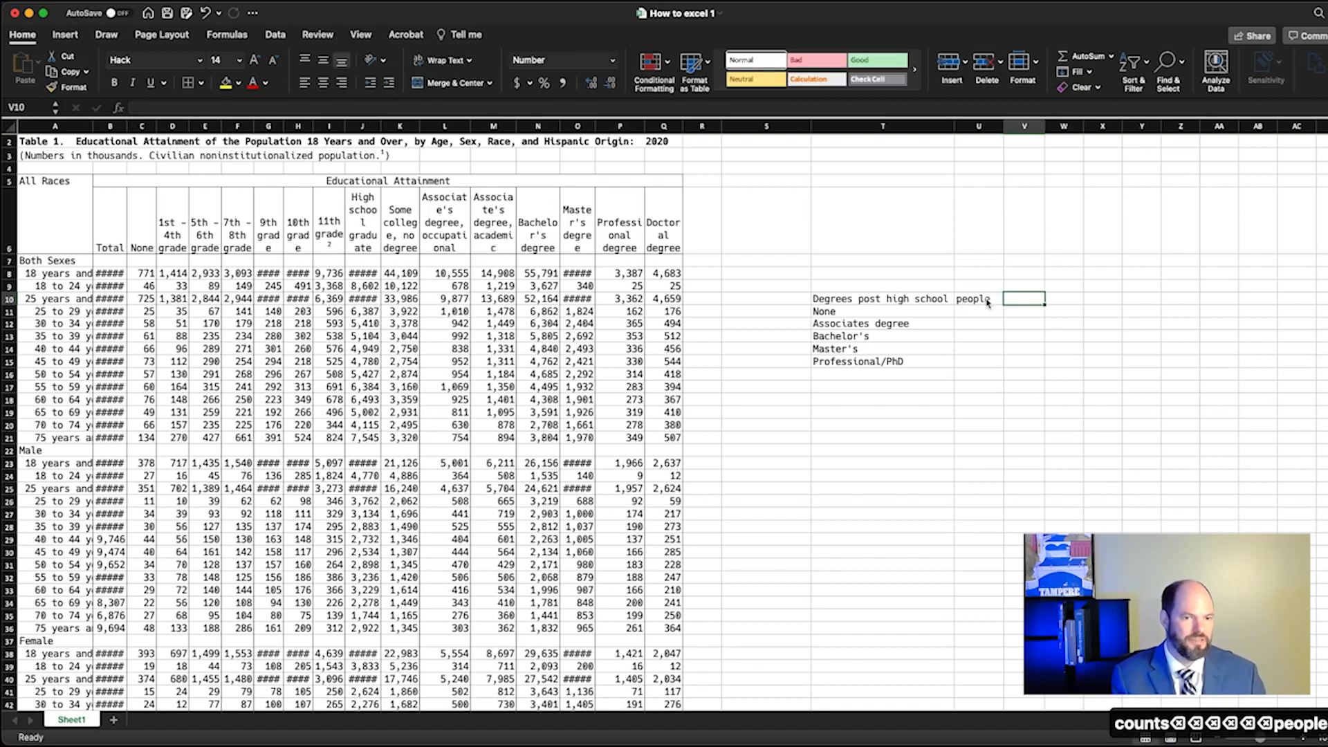
type("fracti0")
key("BackSpace")
type("on")
key("Tab")
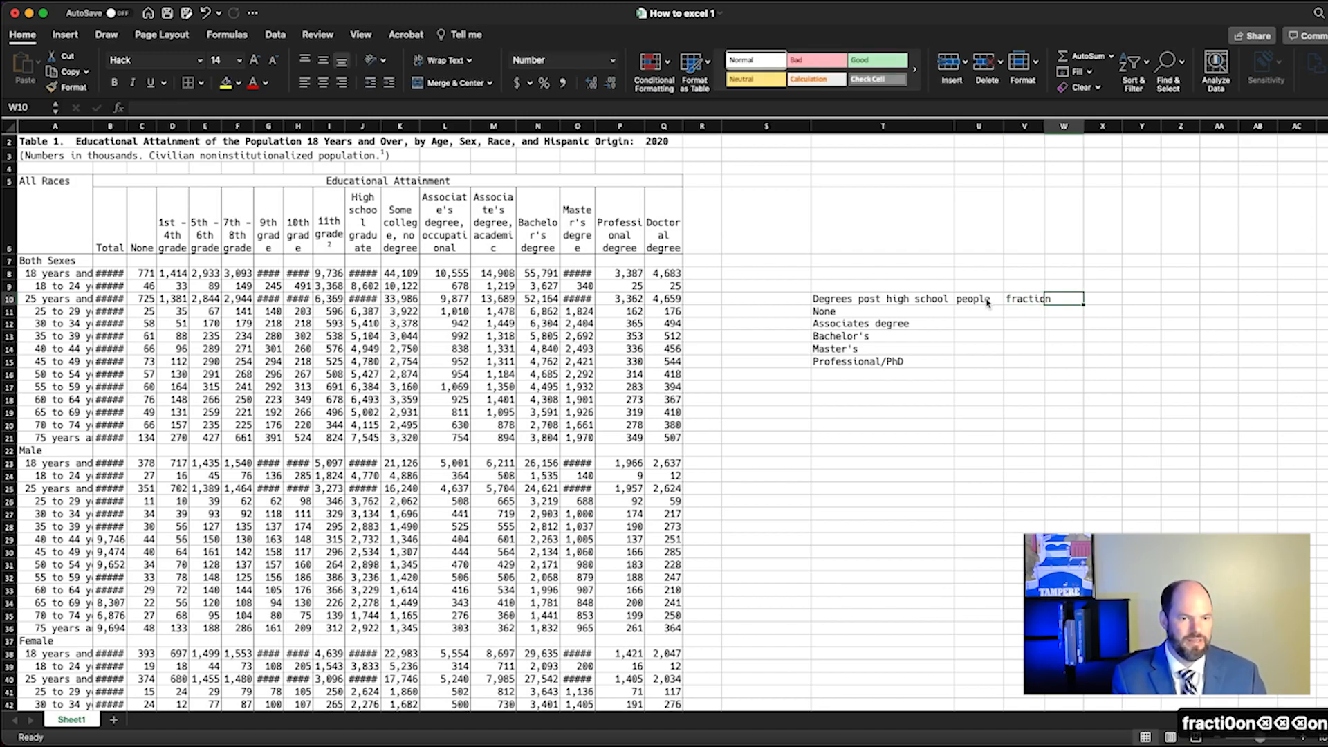
type("percentage")
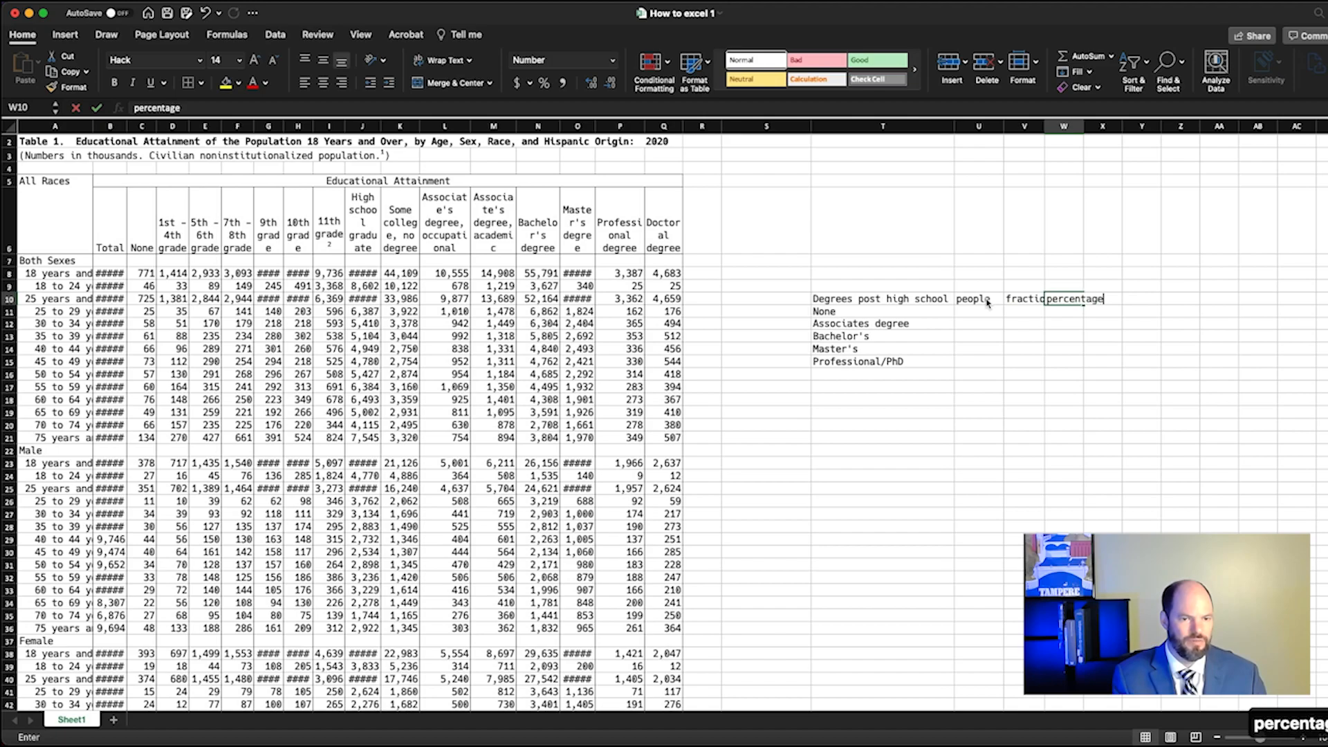
key("Return")
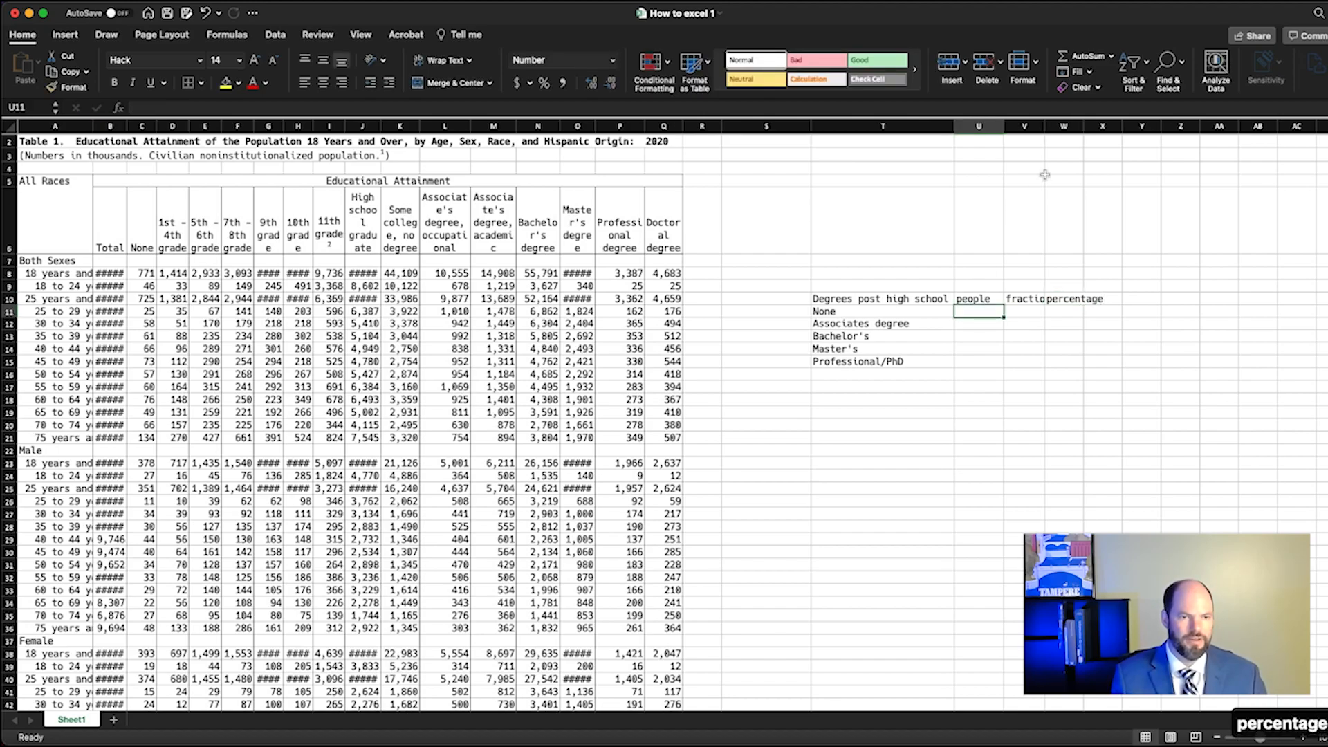
left_click_drag(1045, 127, 1069, 126)
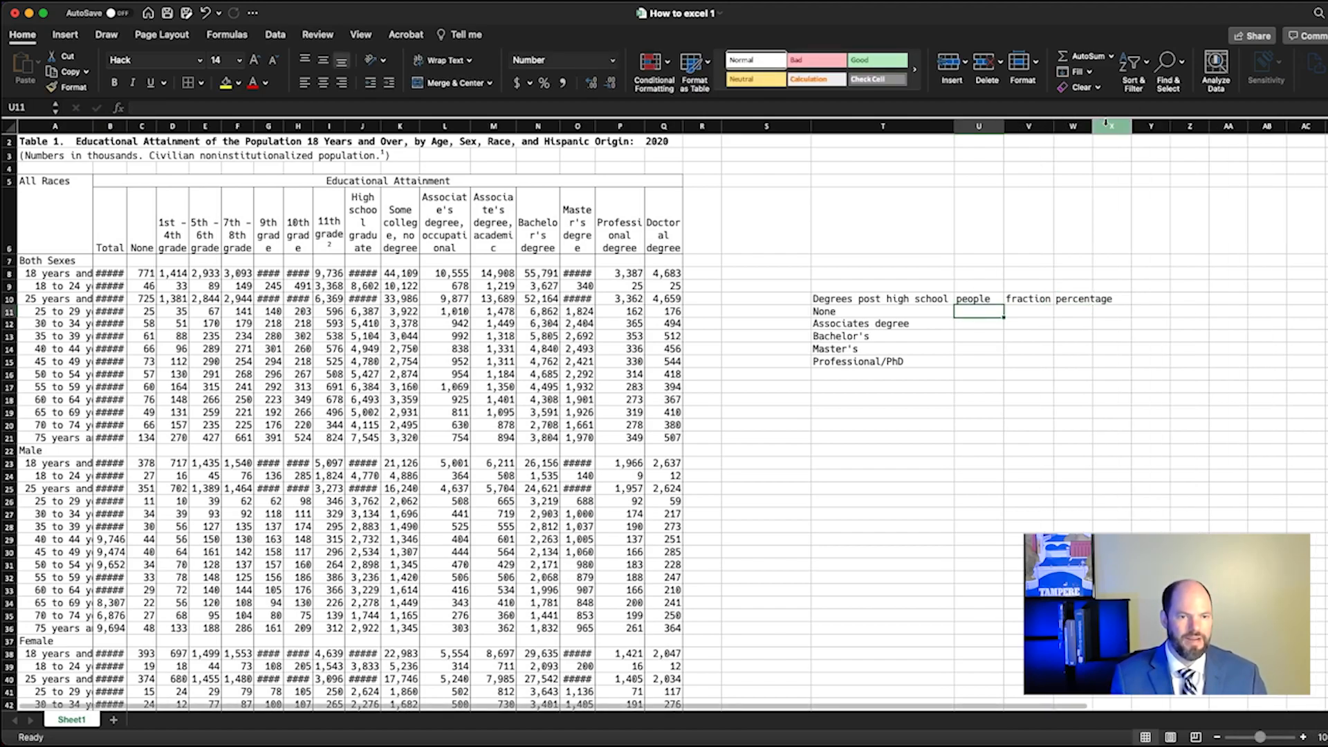
double_click(1093, 126)
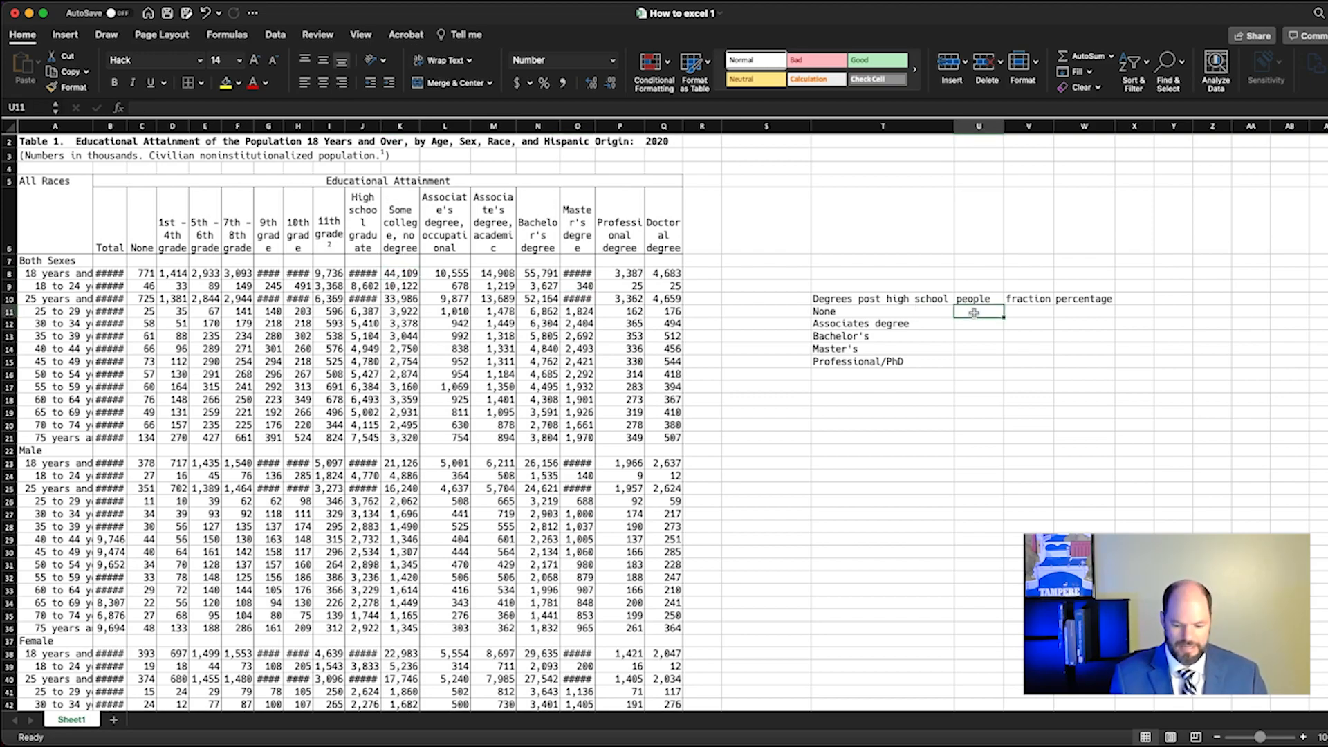
Step: Enter 44109 as the number of people with no post-high-school degree in cell U11
type("44")
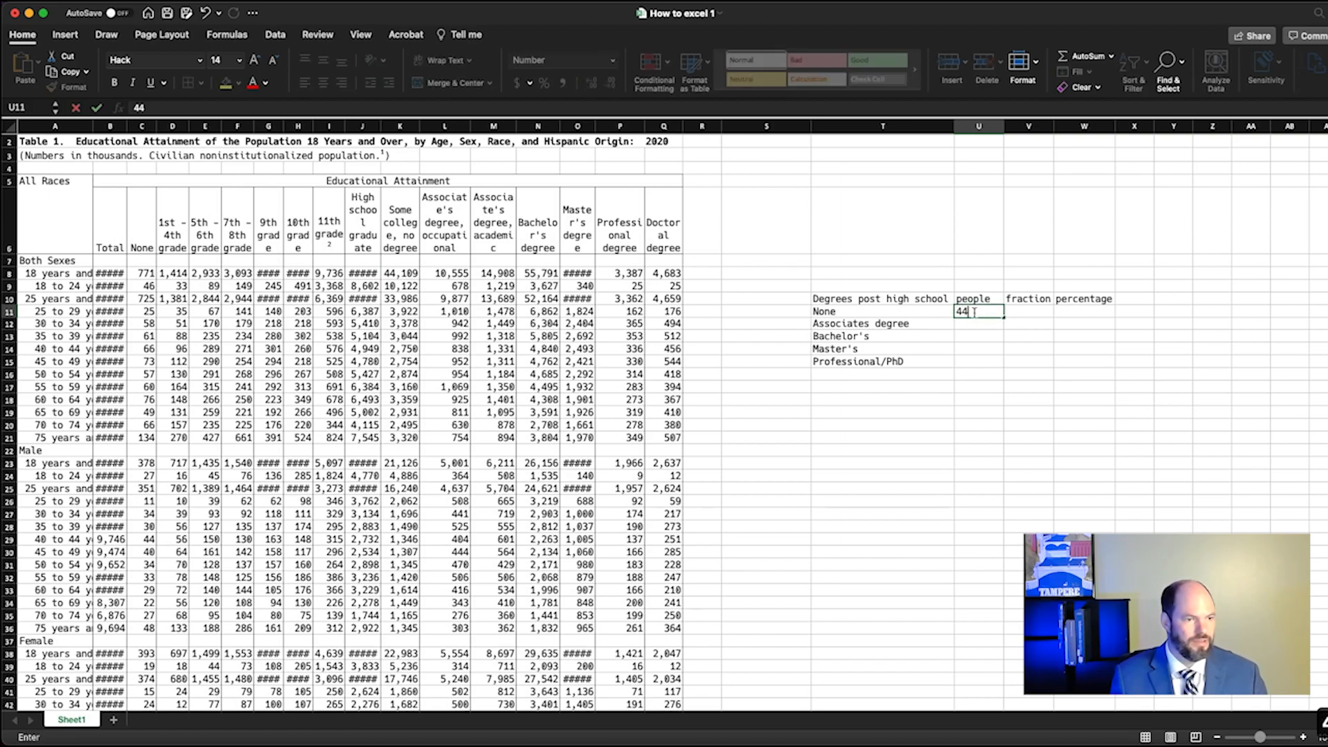
type("1089")
key("BackSpace")
key("BackSpace")
type("09")
key("Return")
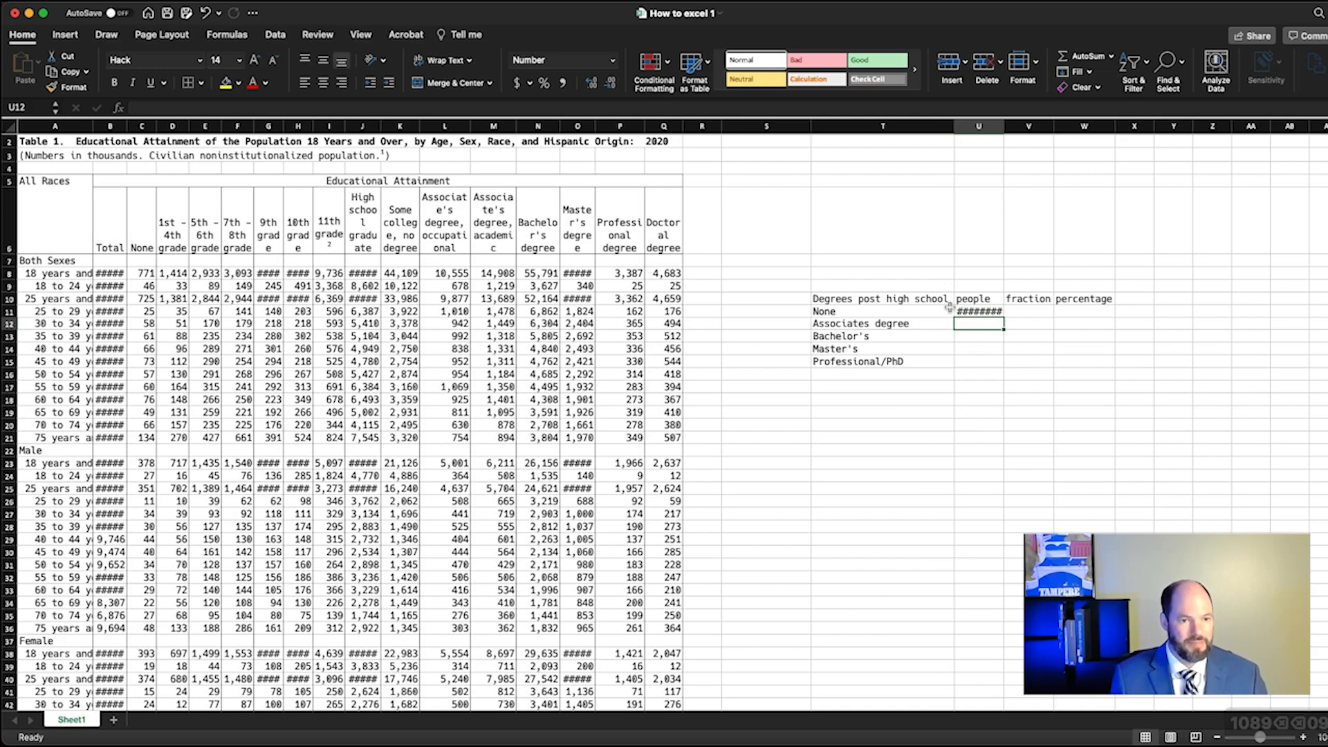
left_click(991, 312)
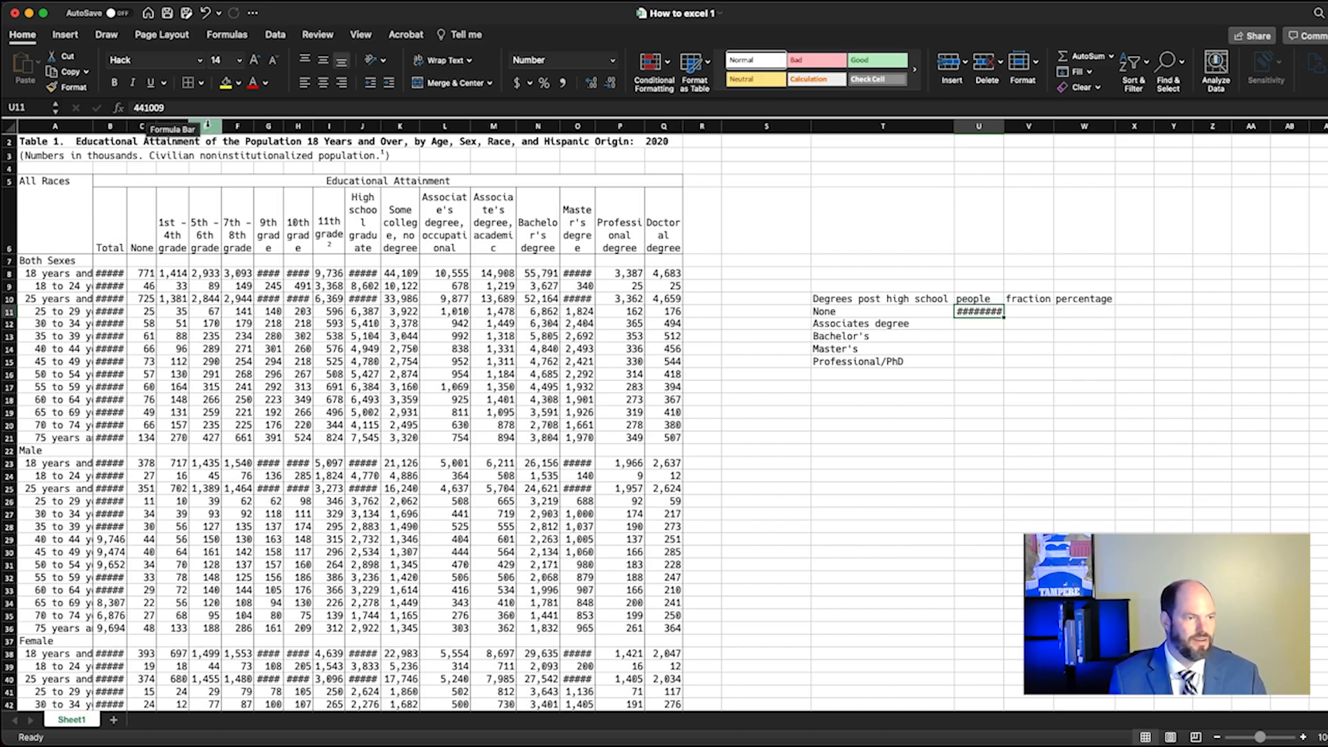
left_click(154, 108)
key("Delete")
key("Return")
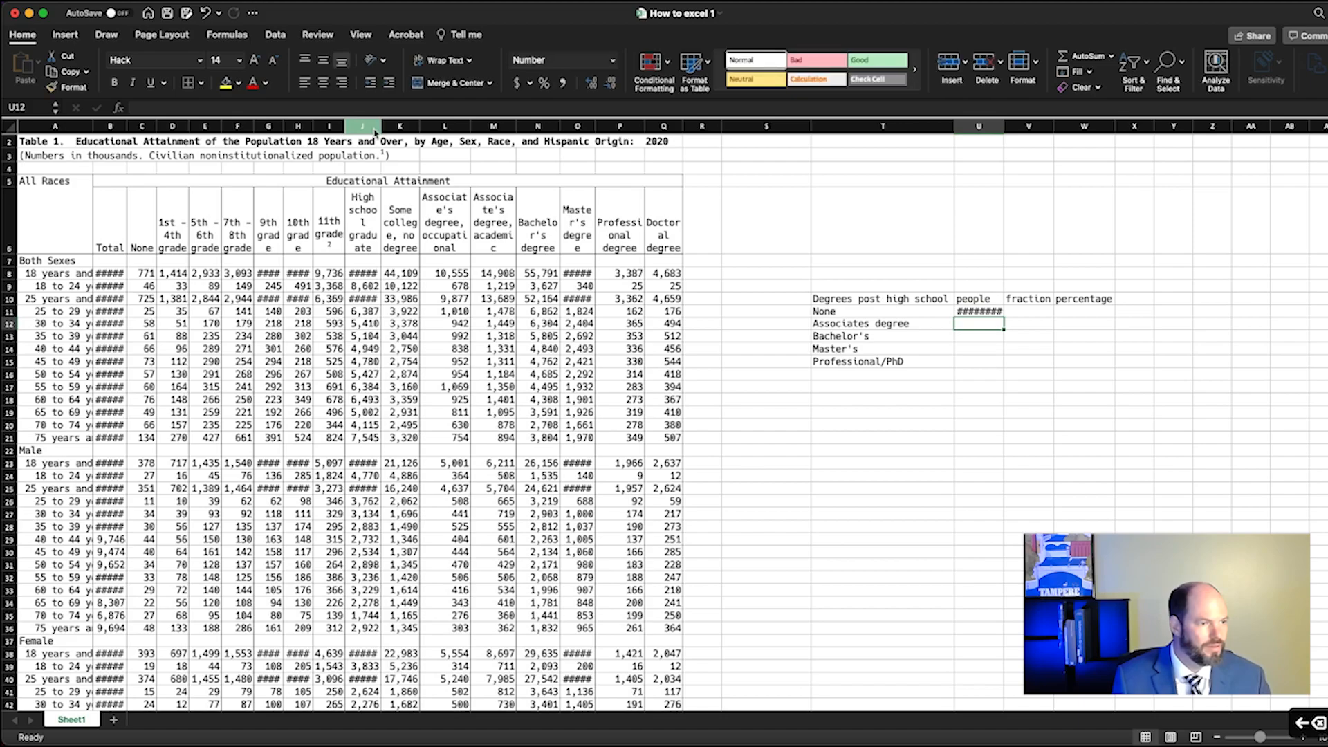
key("Up")
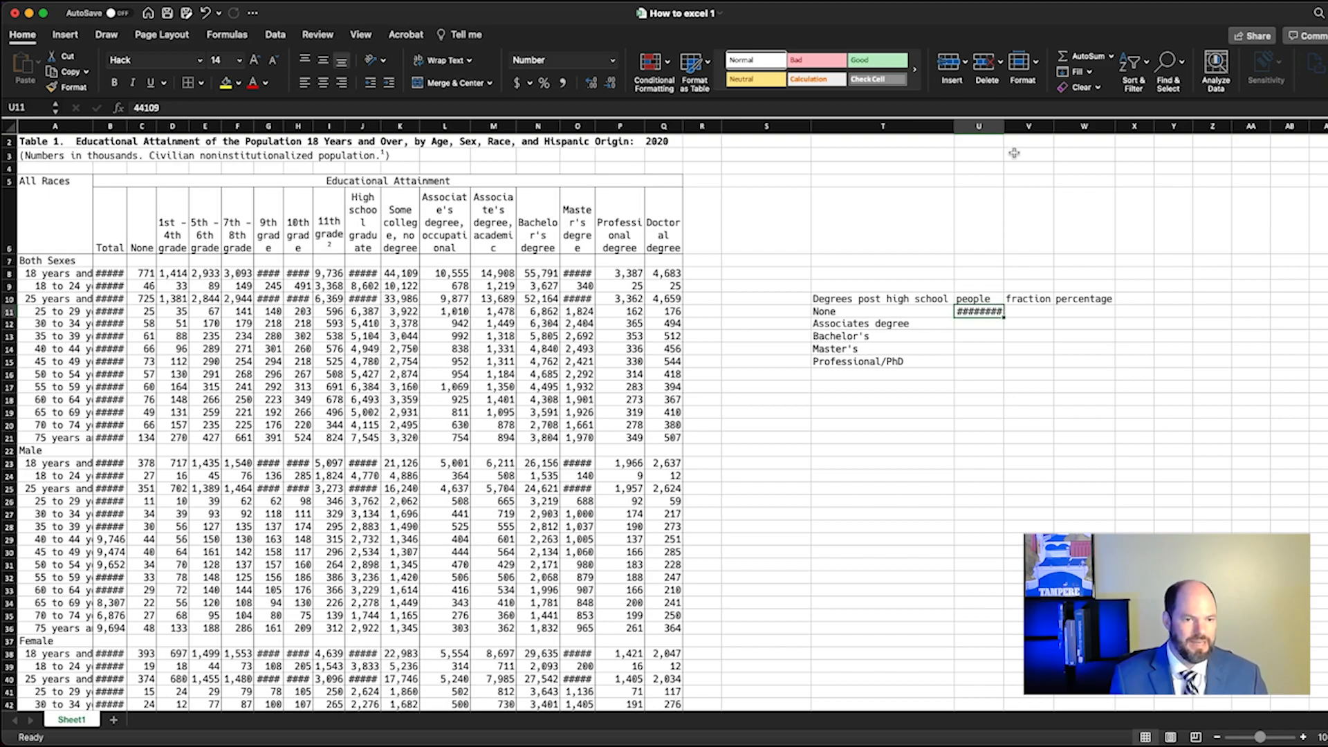
Step: Auto-fit column U and reduce the number format of cell U11 to zero decimal places
double_click(1004, 126)
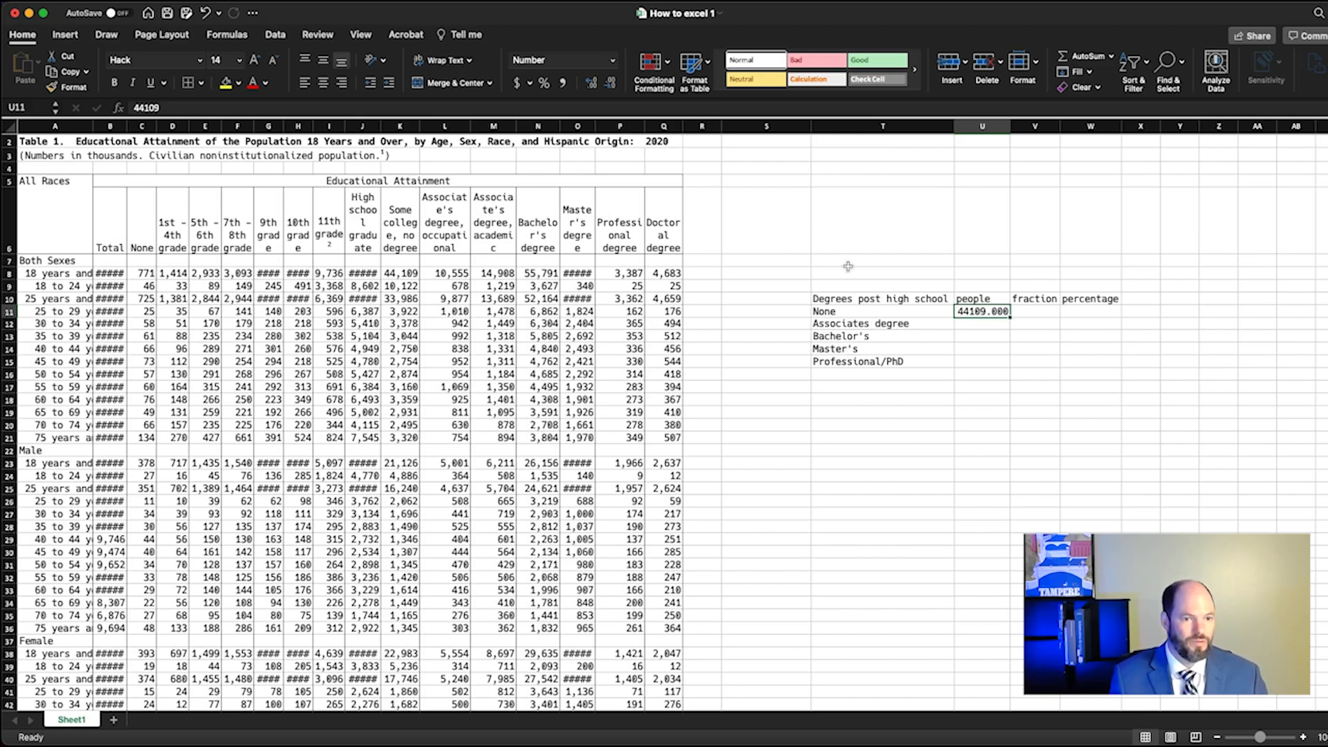
left_click(609, 84)
left_click(609, 84)
left_click(609, 83)
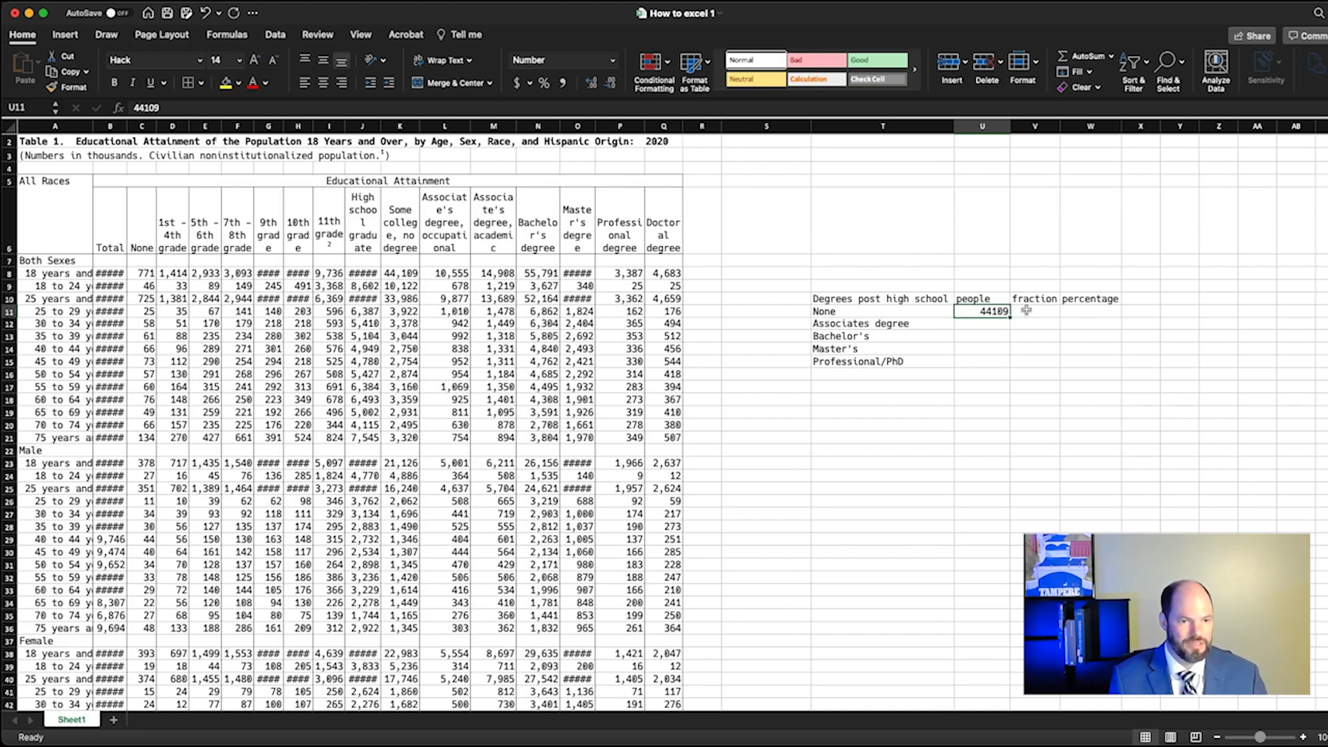
Step: Enter the formula =L8+M8 in U12 to add the occupational and academic associate's degrees
left_click(1003, 323)
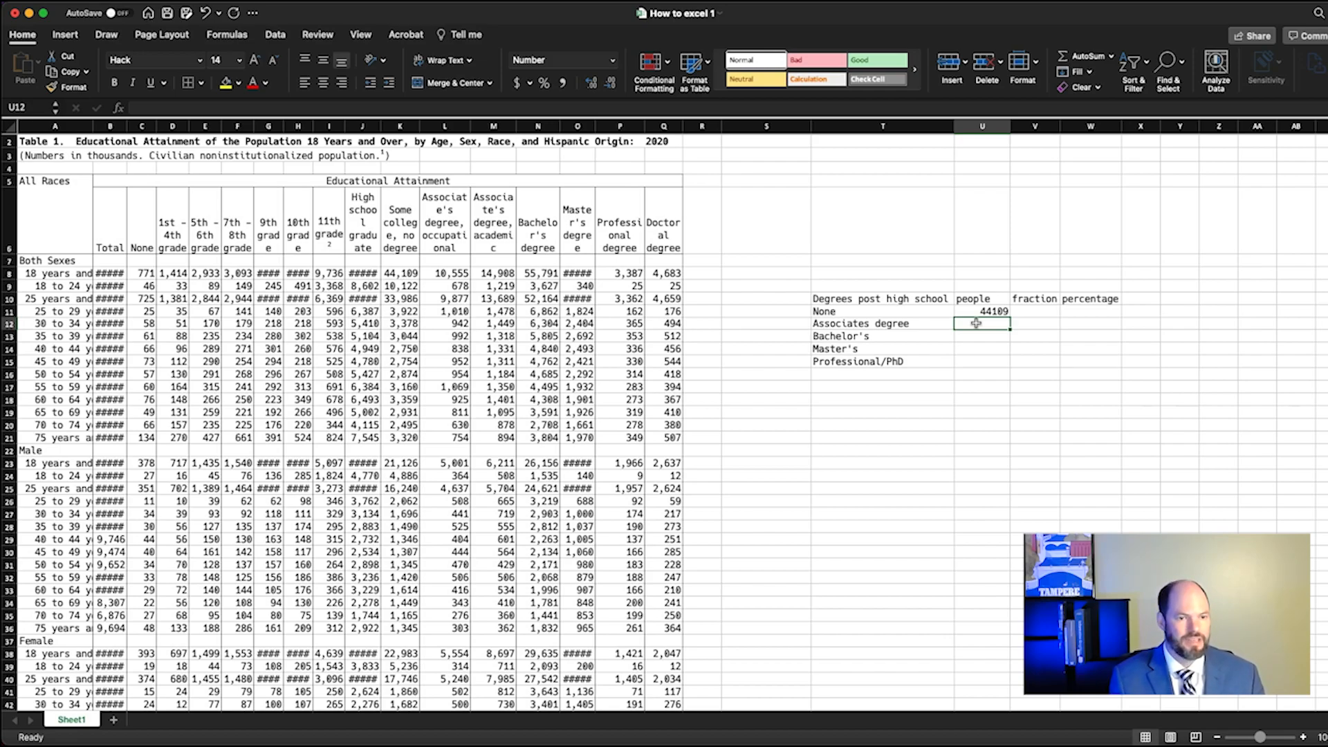
type("=")
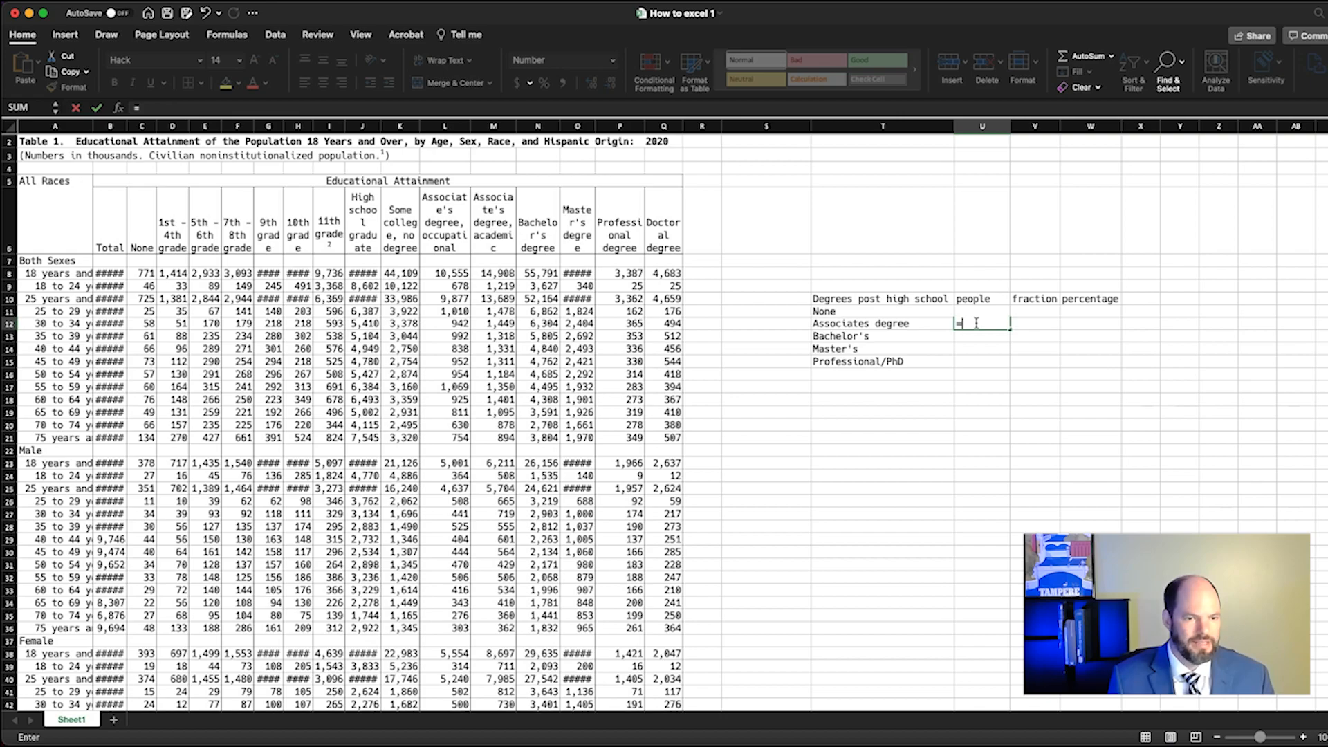
left_click(450, 274)
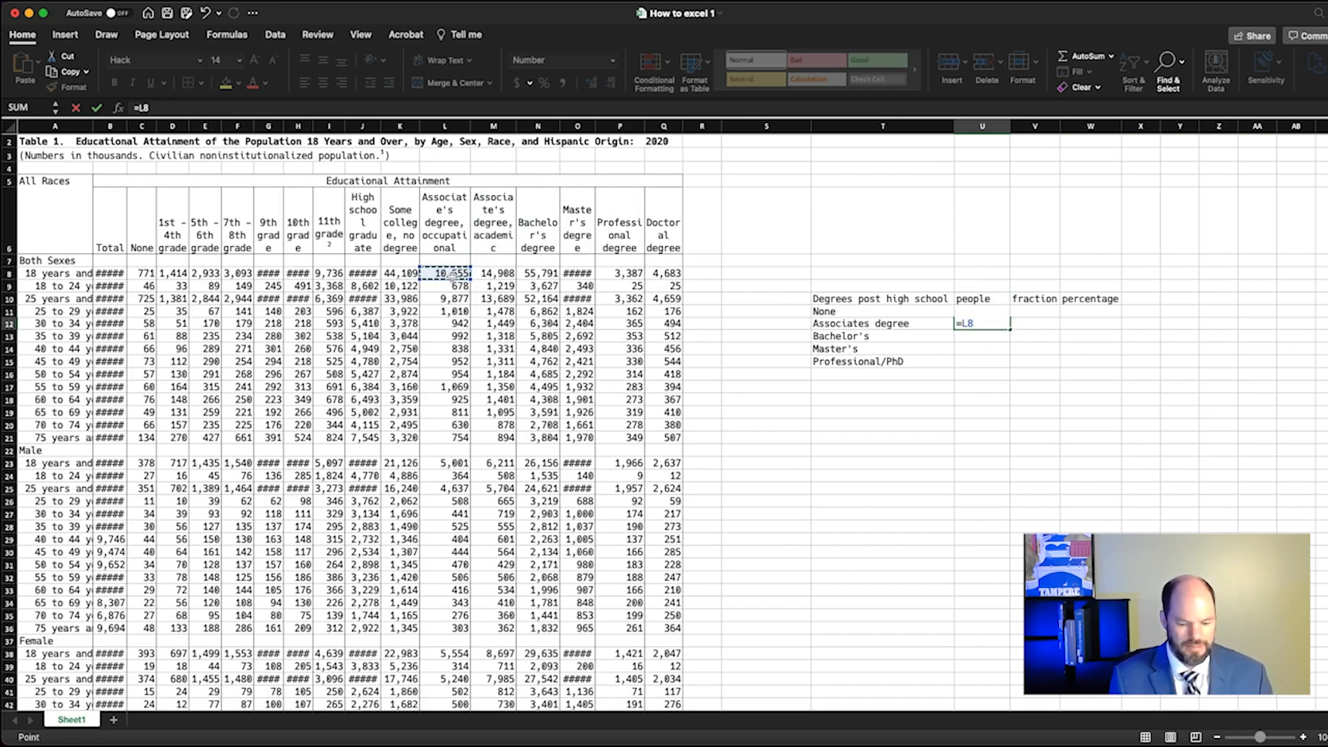
type("+")
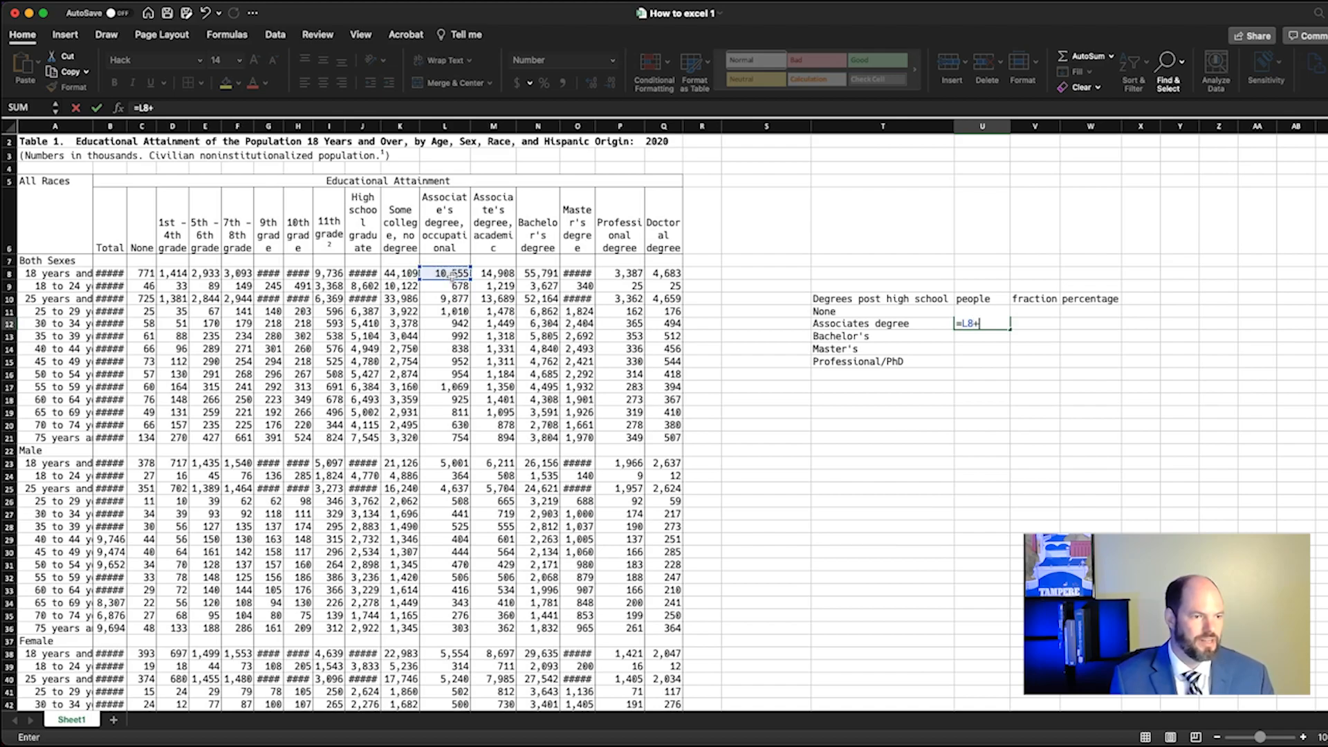
left_click(489, 274)
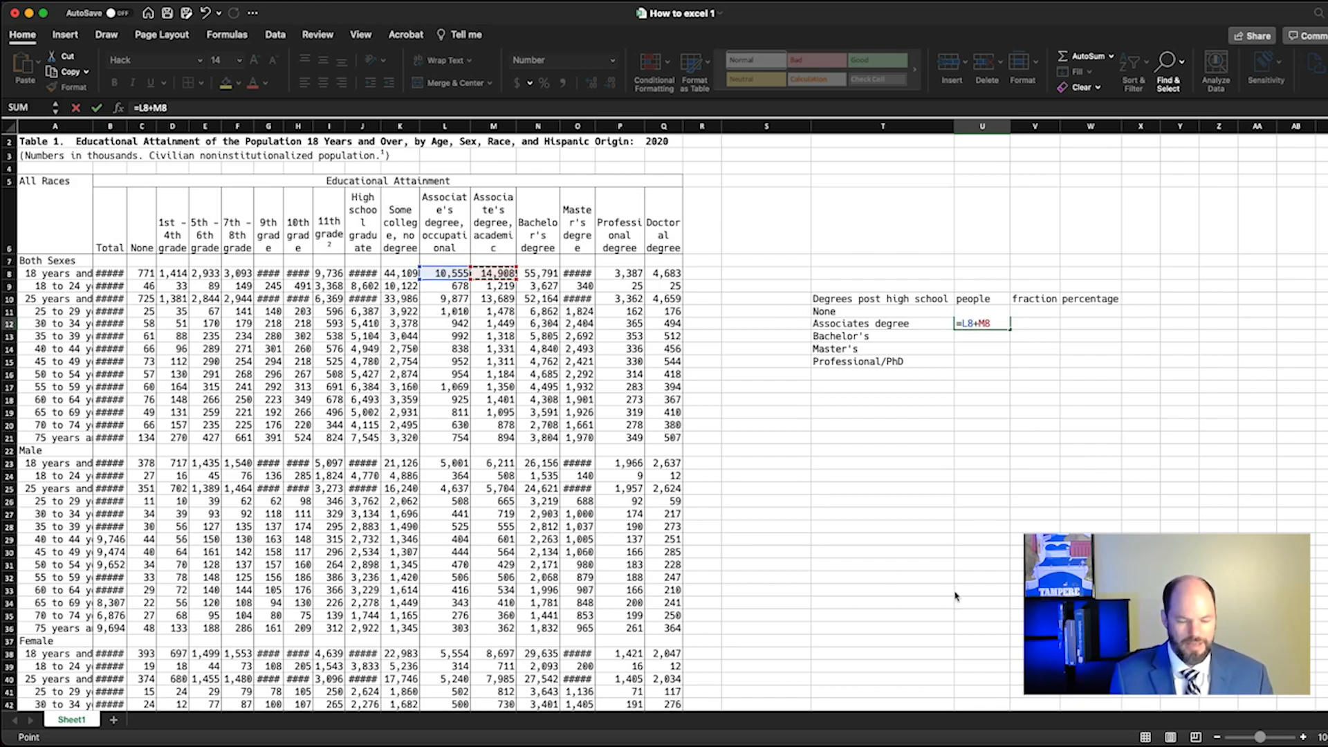
key("Return")
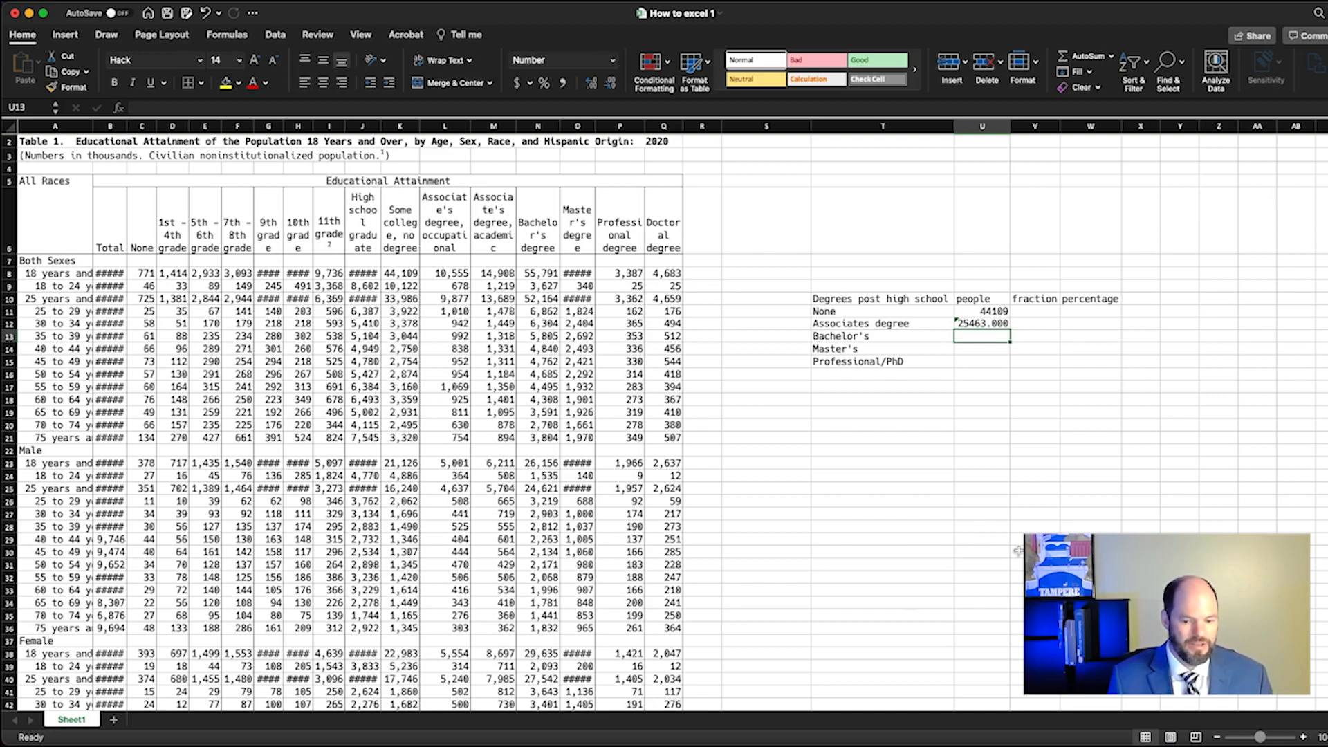
Step: Reference the bachelor's degree value in N8 as the Bachelor's people entry in U13
type("=")
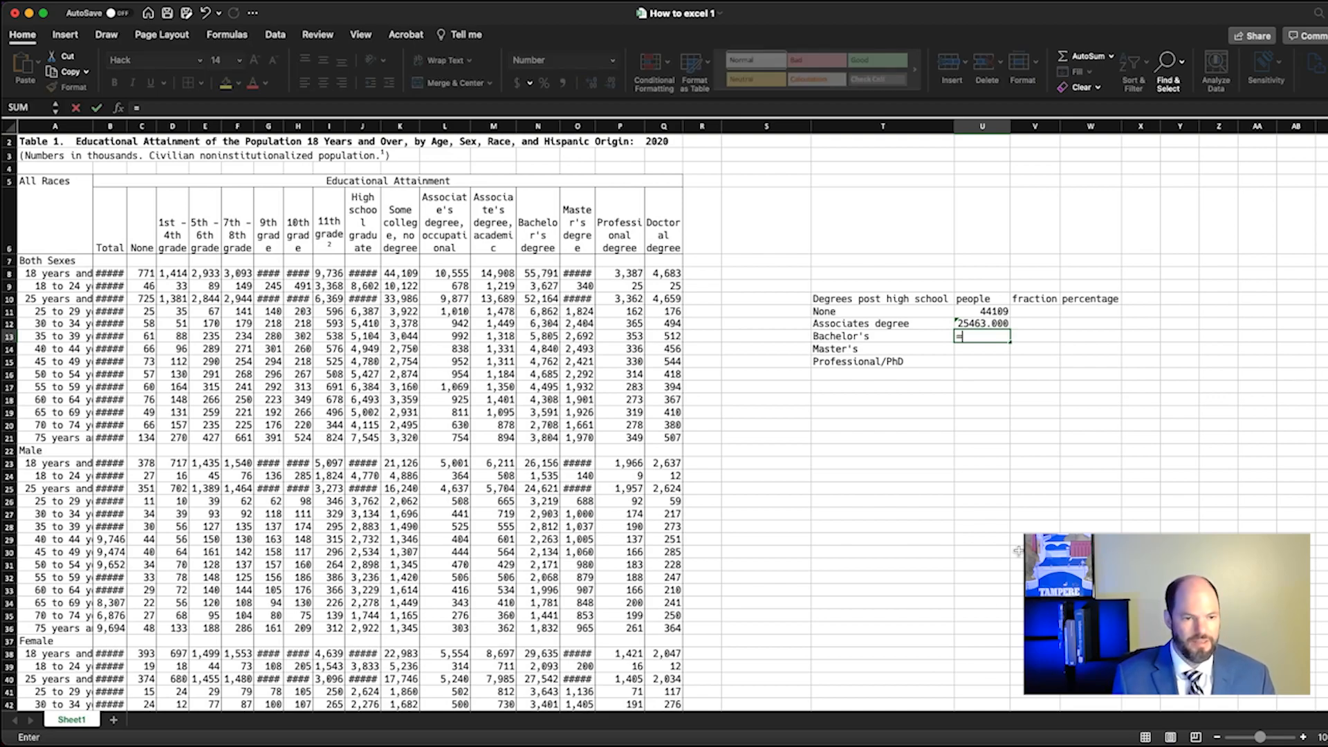
left_click(537, 275)
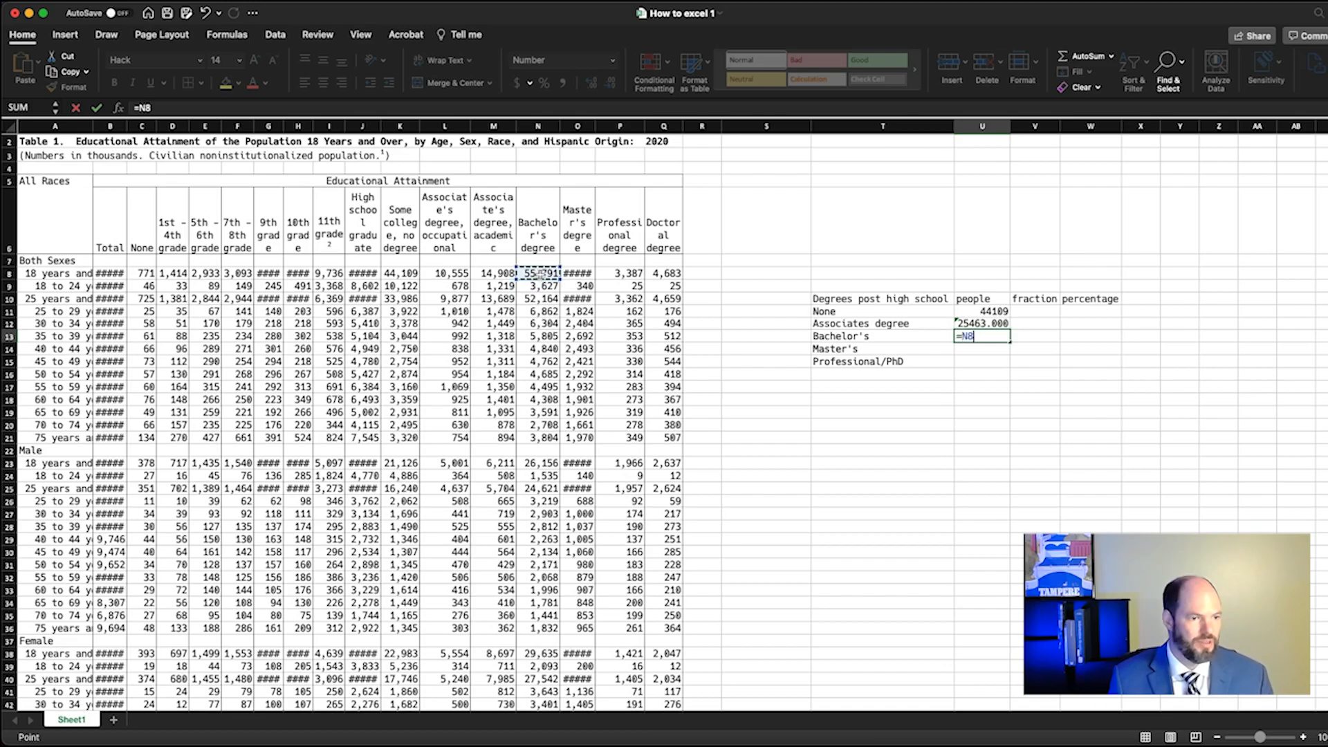
key("Return")
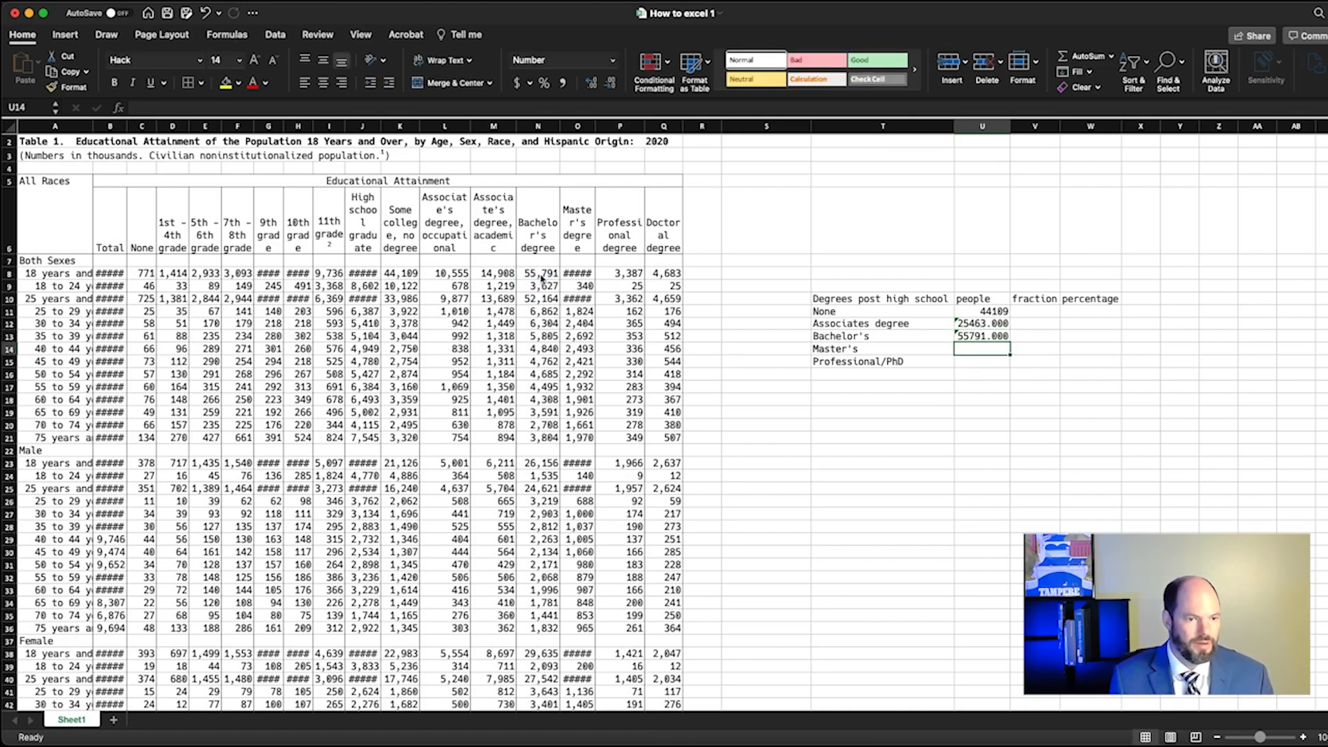
Step: Copy the master's degree value from O8 into the Master's people cell U14, and auto-fit column O
key("Left")
key("Left")
key("Left")
key("Right")
key("Right")
key("Right")
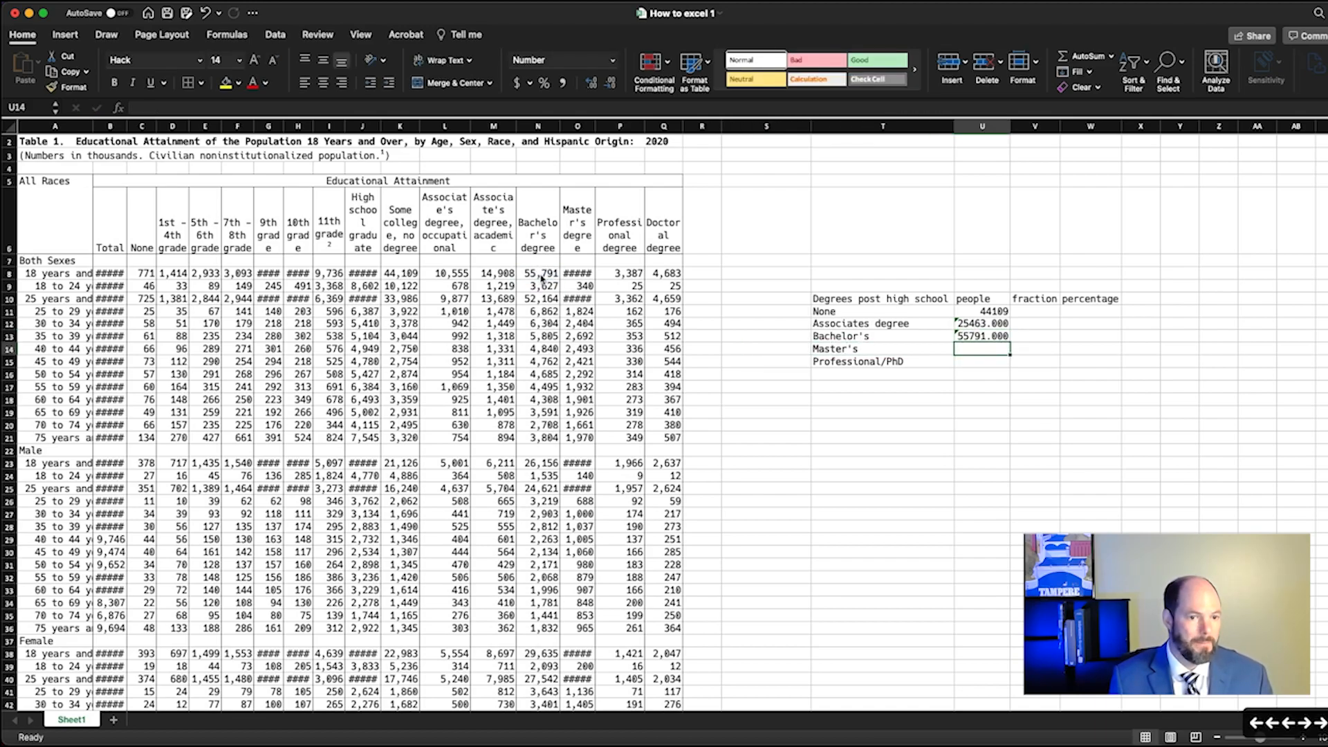
key("Left")
key("Left")
key("Left")
key("Left")
key("Left")
key("Left")
key("Up")
key("Up")
key("Up")
key("Up")
key("Up")
key("Up")
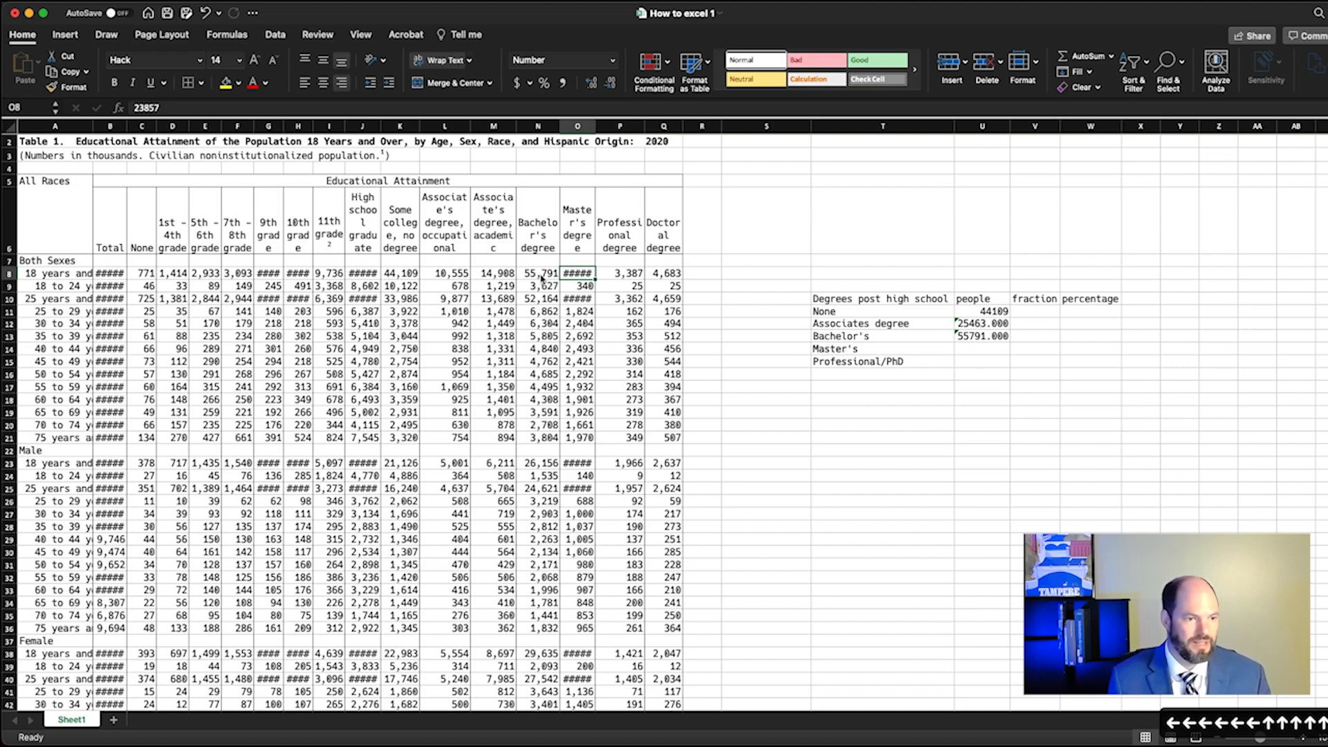
key("super+c")
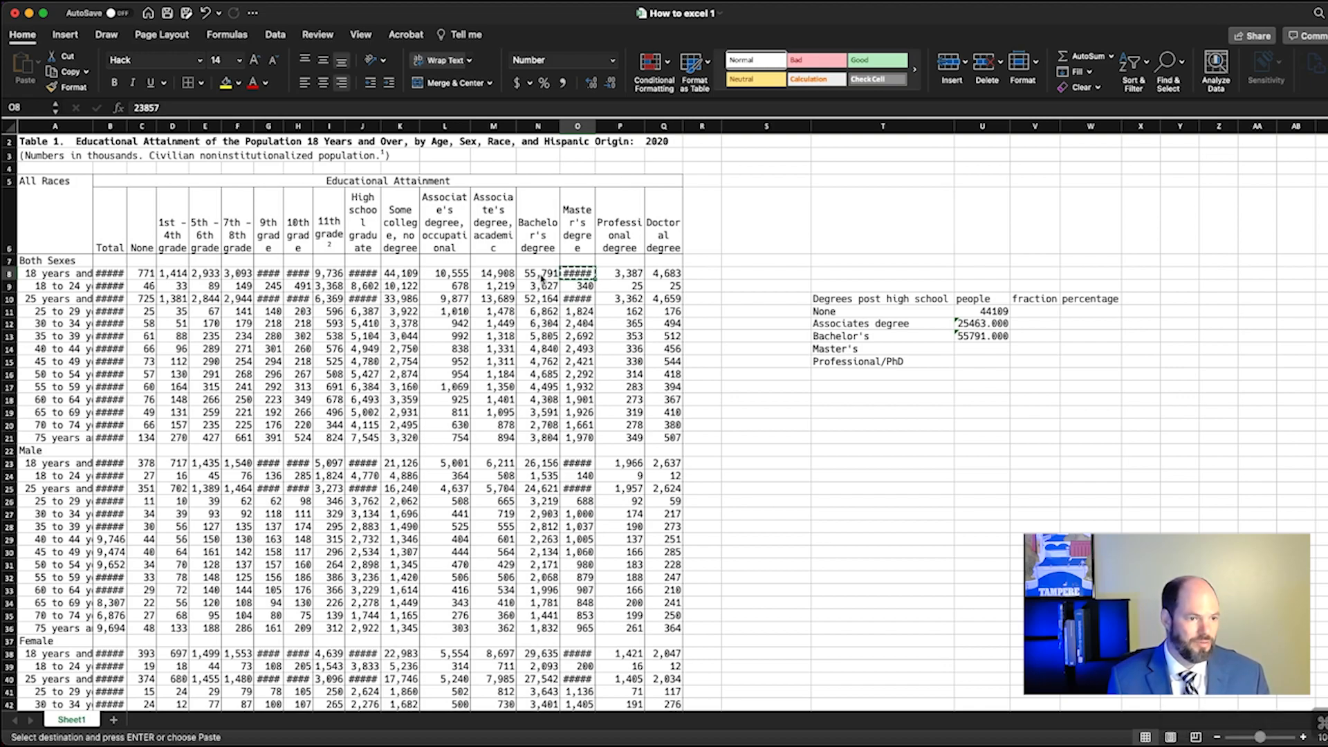
key("Right")
key("Right")
key("Right")
key("Right")
key("Right")
key("Right")
key("Right")
key("Right")
key("Right")
key("Left")
key("Left")
key("Left")
key("Left")
key("Right")
key("Down")
key("Down")
key("Down")
key("Down")
key("Down")
key("Down")
key("super+v")
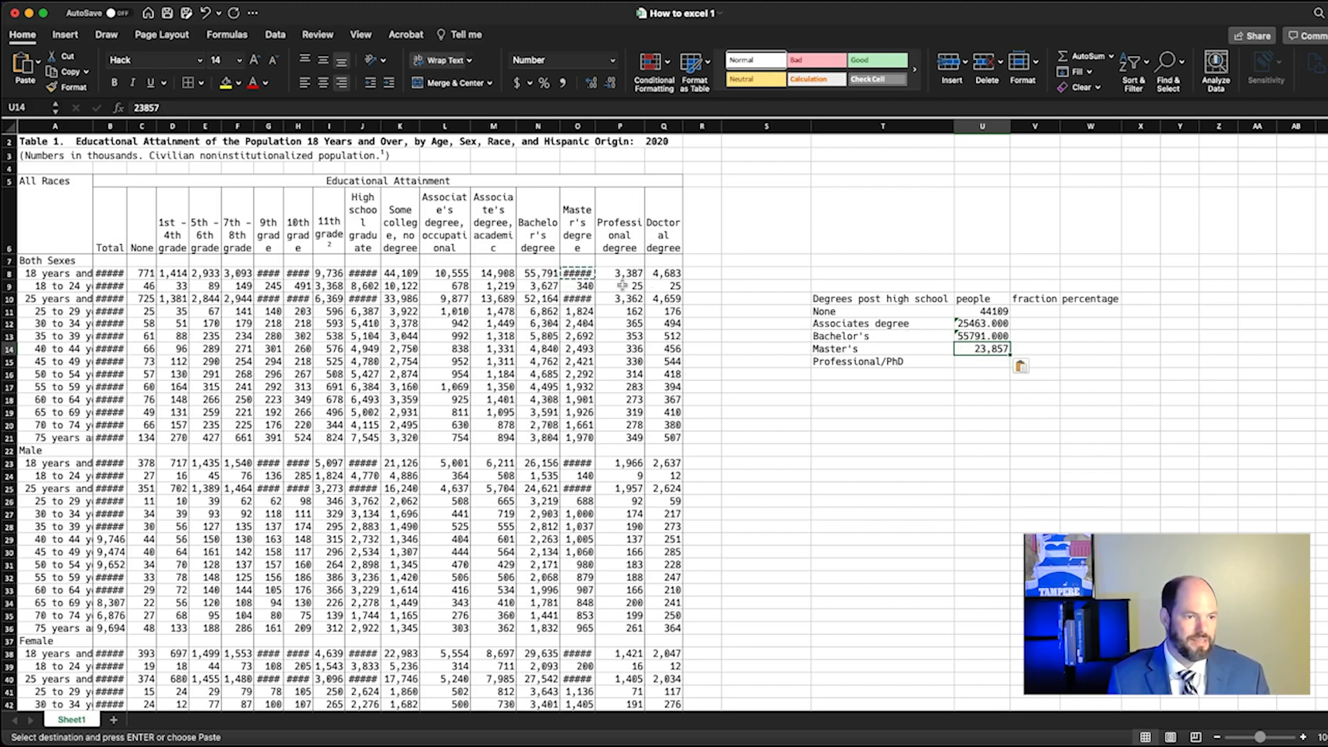
double_click(594, 126)
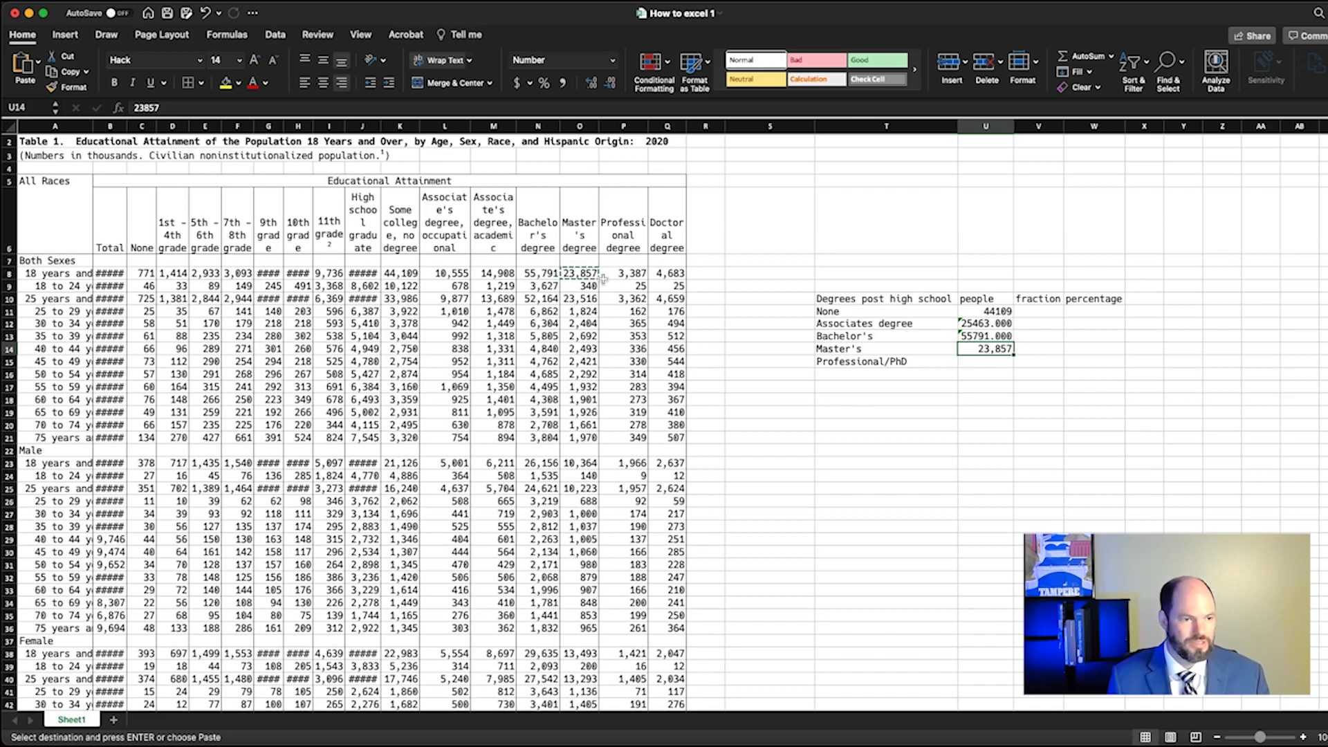
Step: Enter a SUM formula over P8:Q8 in U15 for the Professional/PhD people
left_click(987, 363)
type("=")
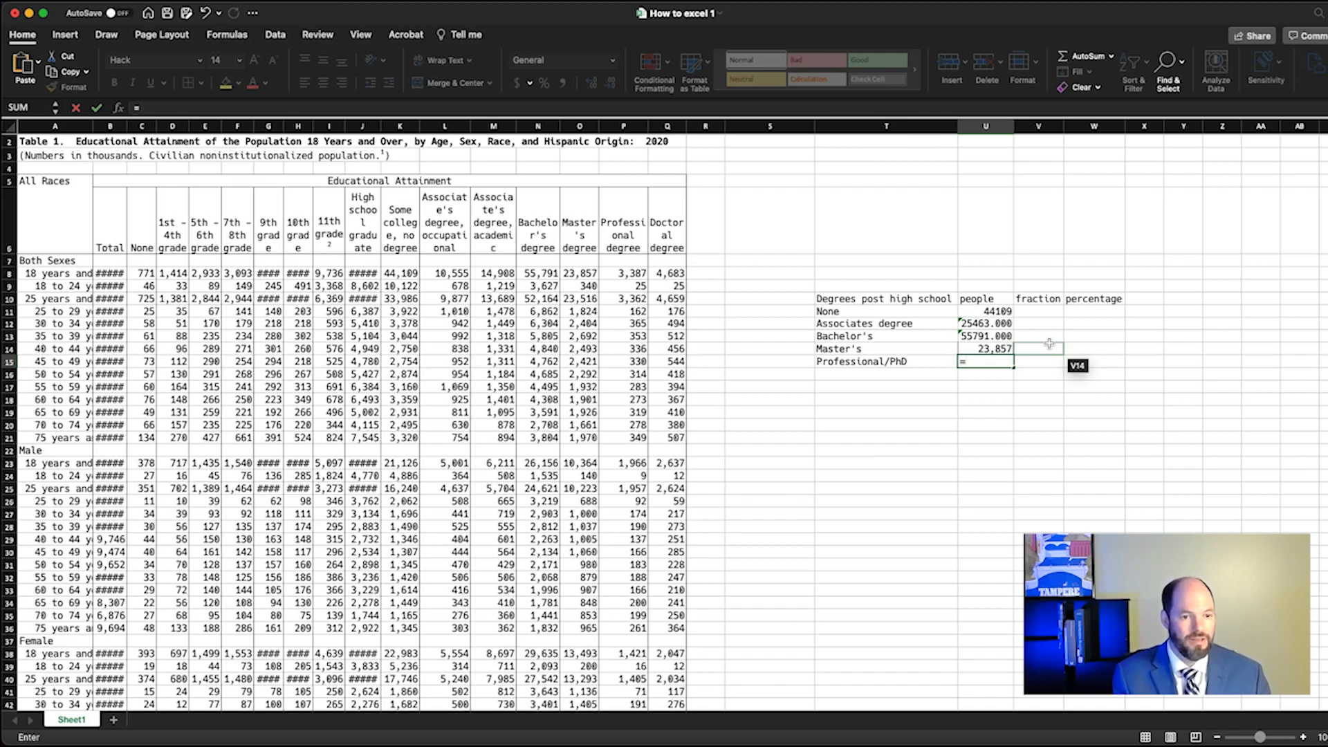
type("sum")
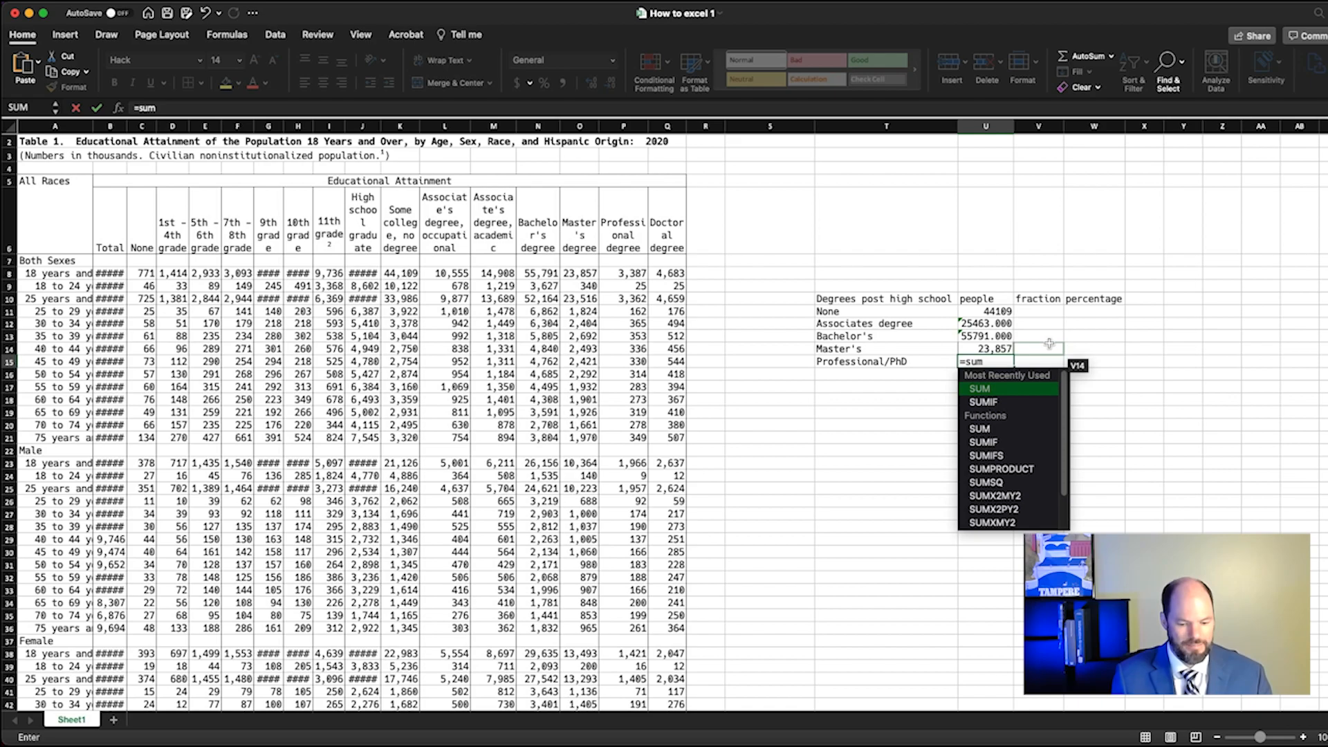
type("(")
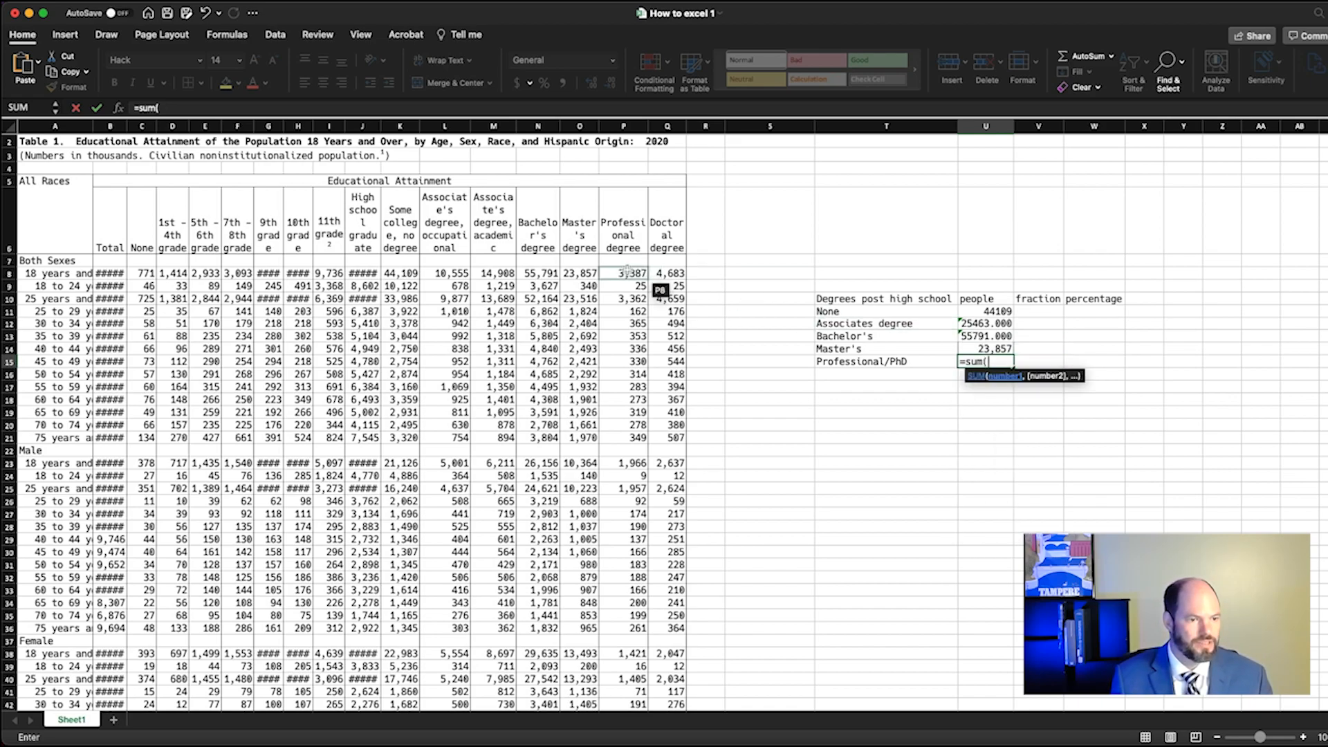
left_click_drag(626, 271, 663, 273)
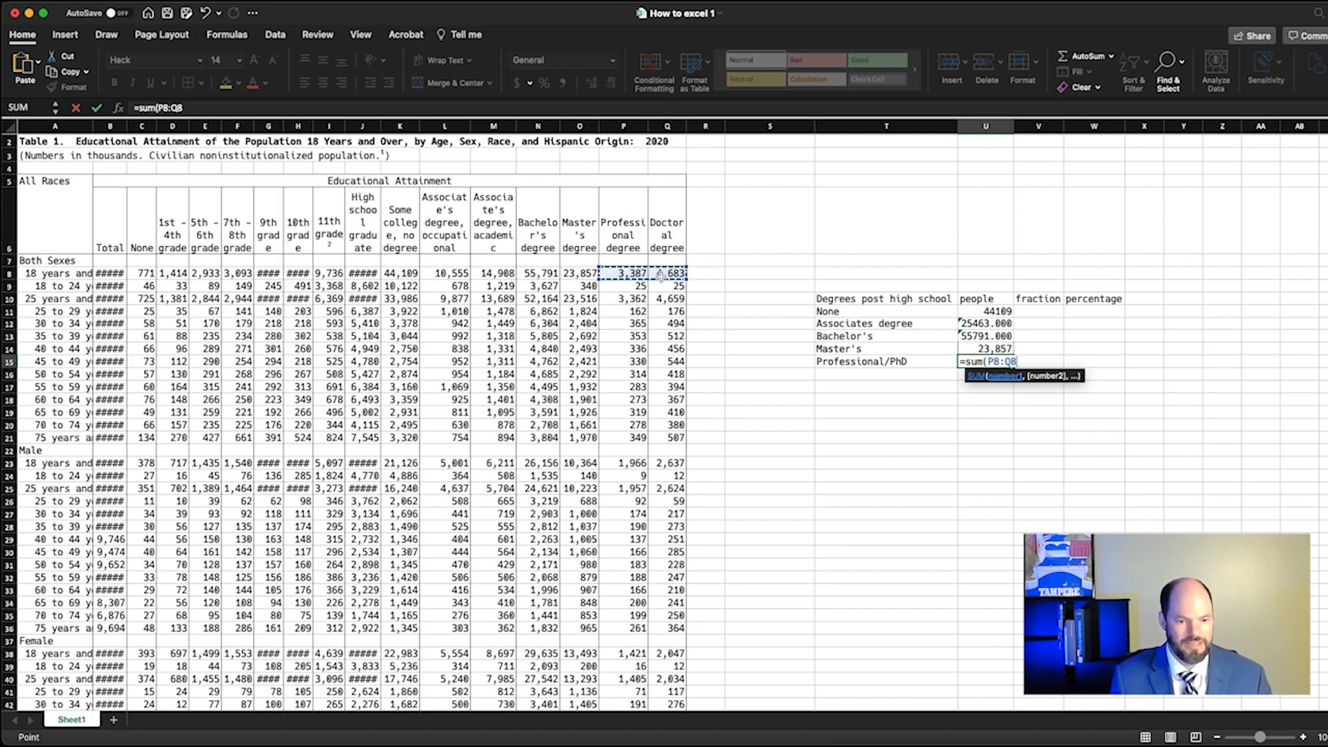
key("Return")
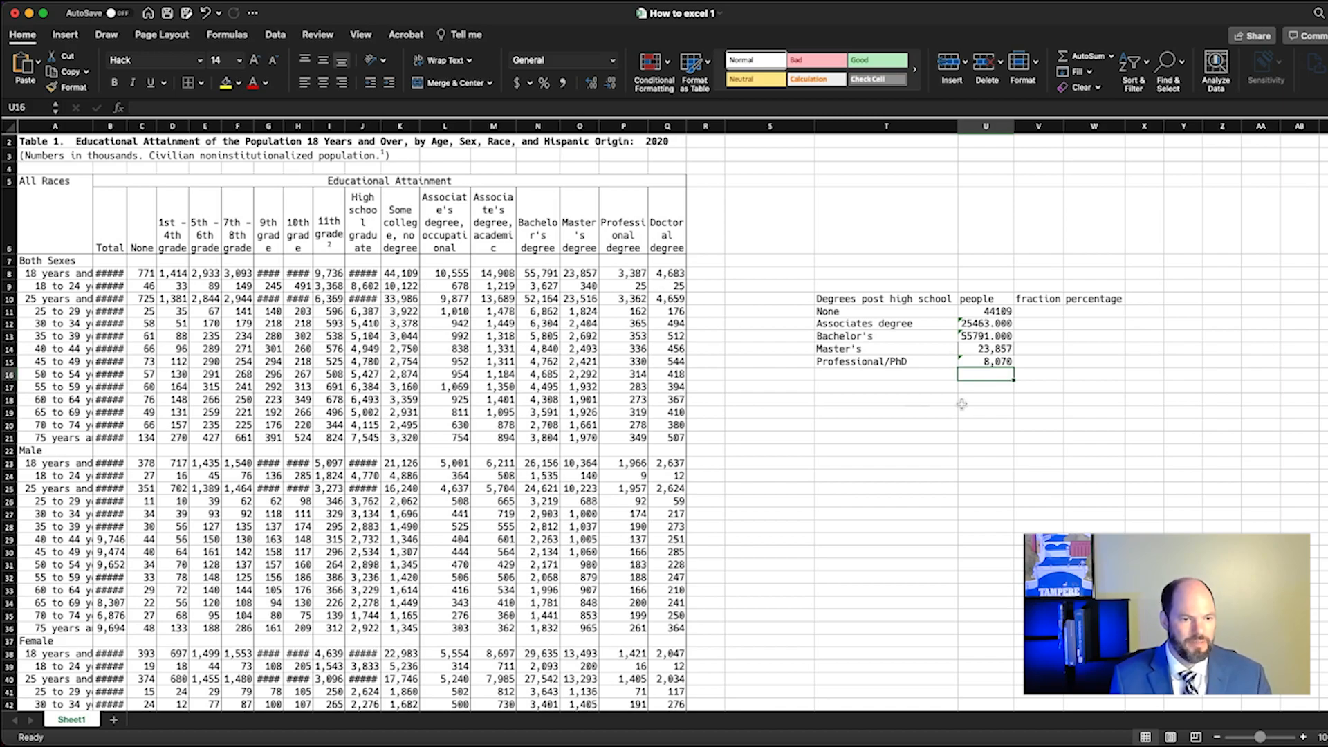
Step: Add a "Total" row in T16 with a SUM of U11:U15 in cell U16
left_click(931, 373)
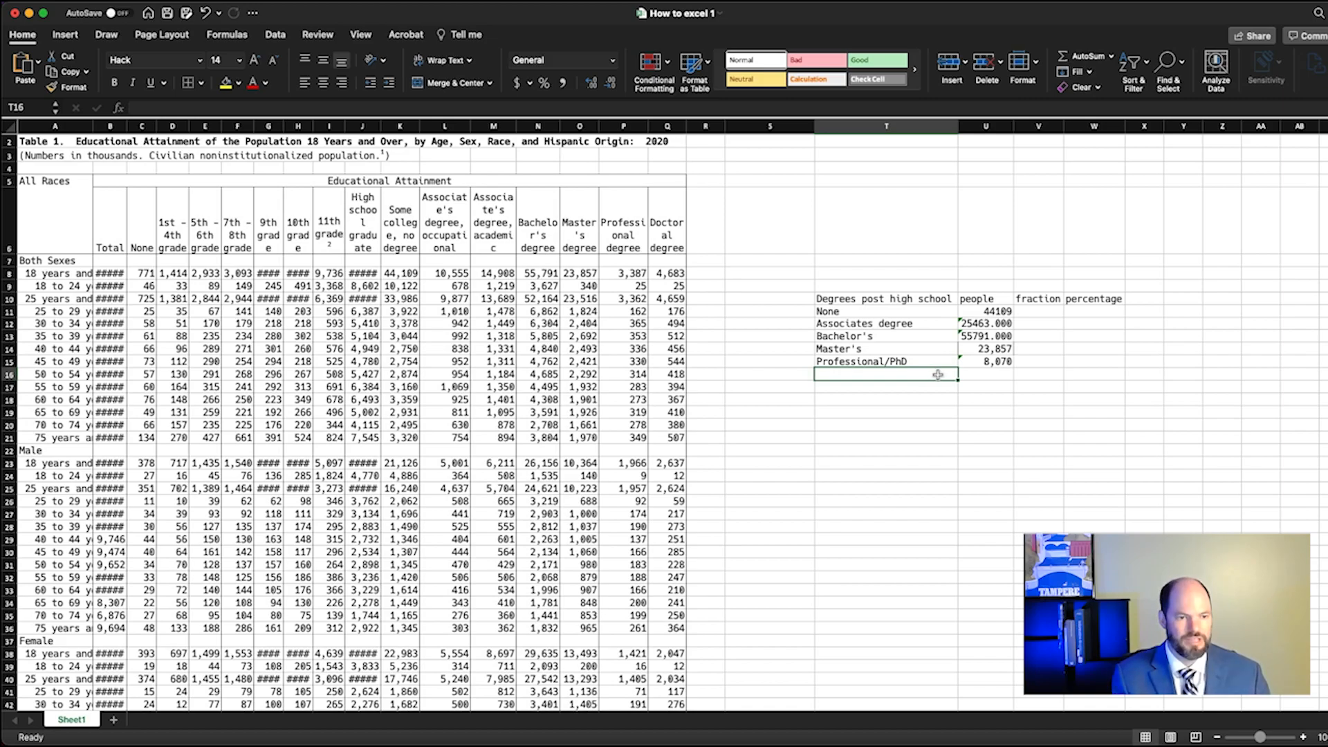
type("Total")
key("Tab")
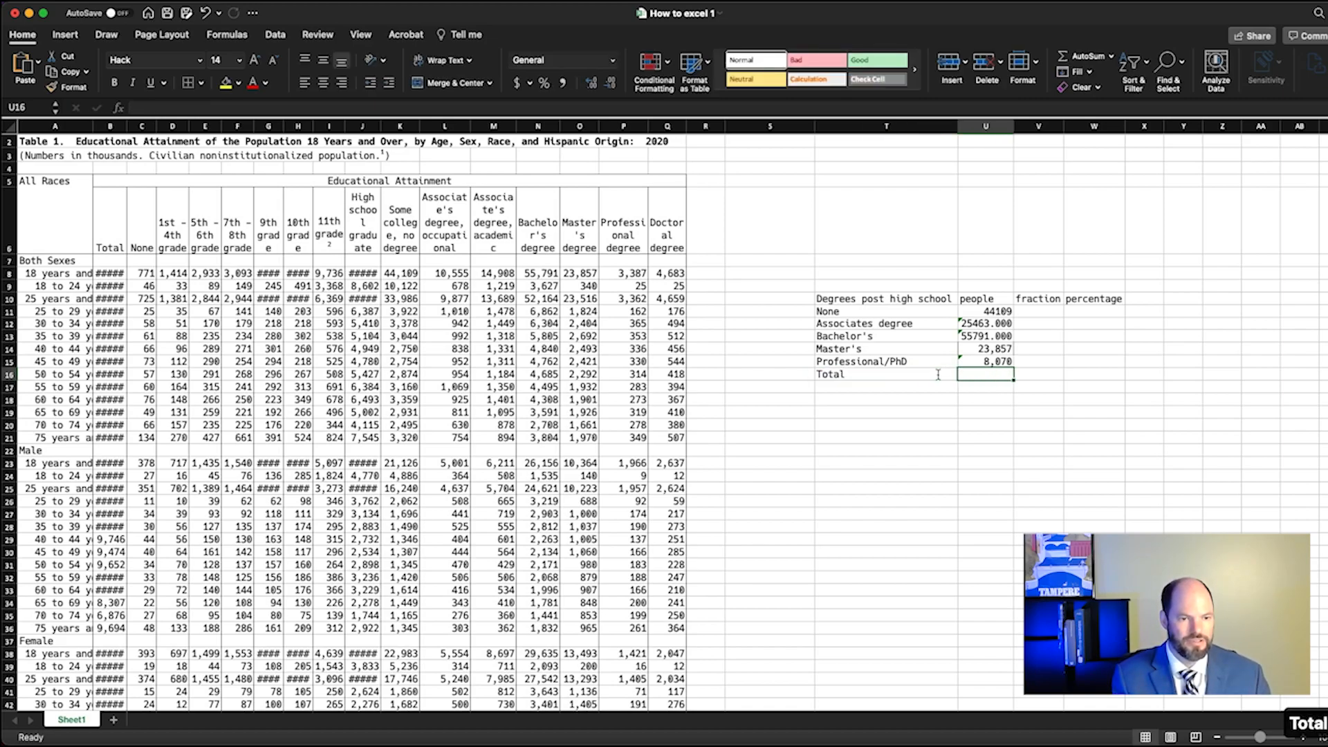
type("=sum(")
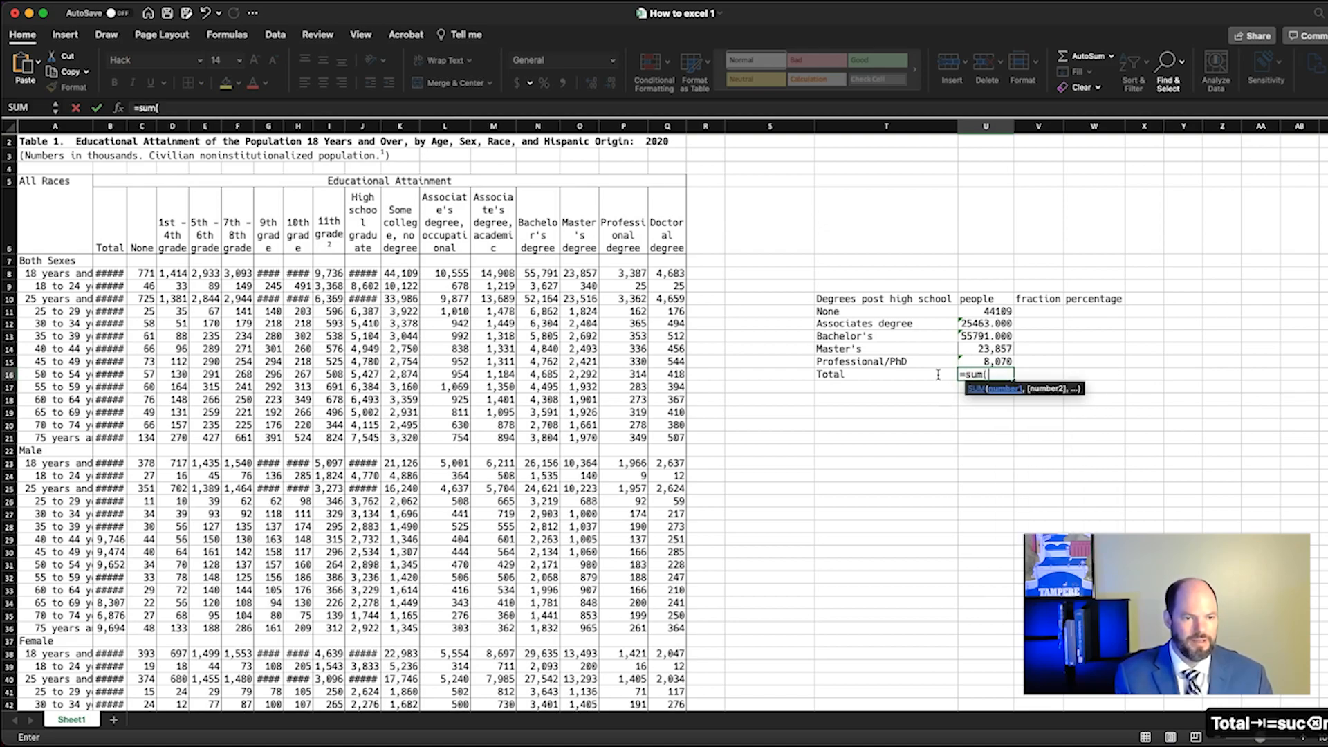
left_click(976, 389)
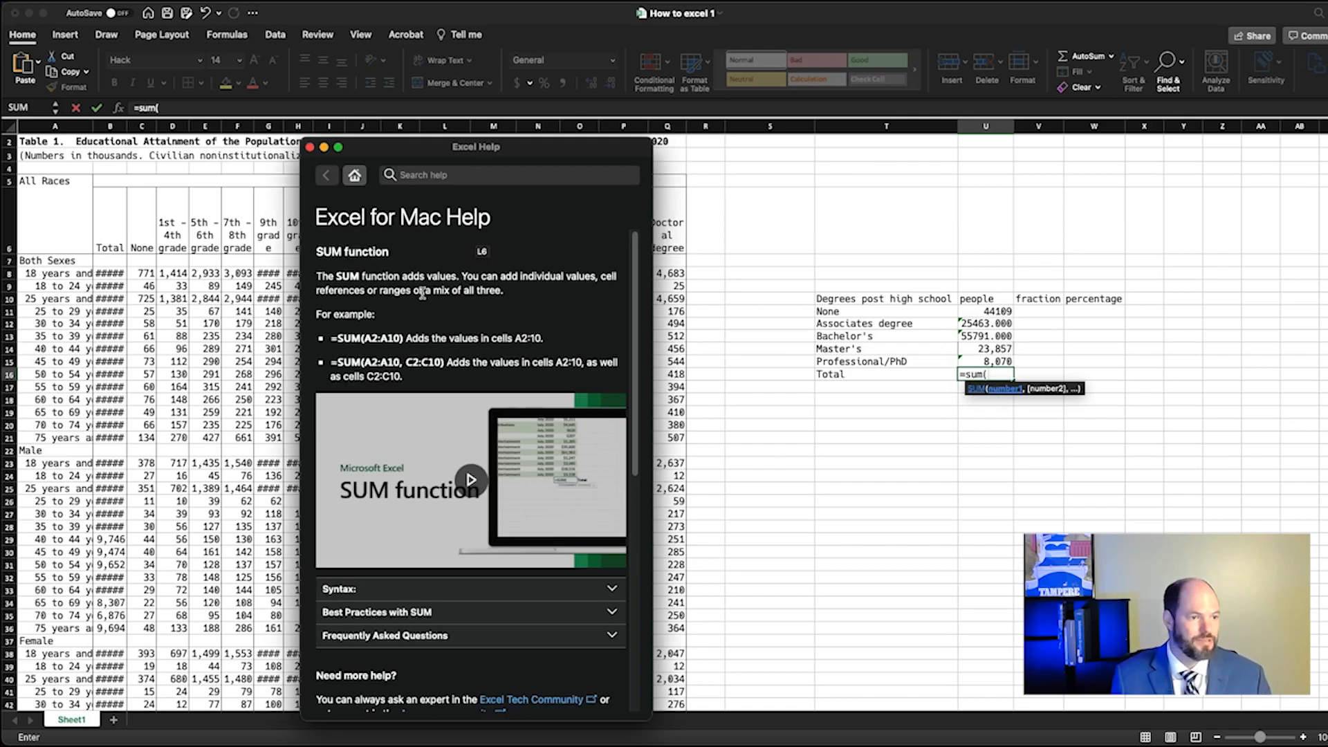
left_click(310, 148)
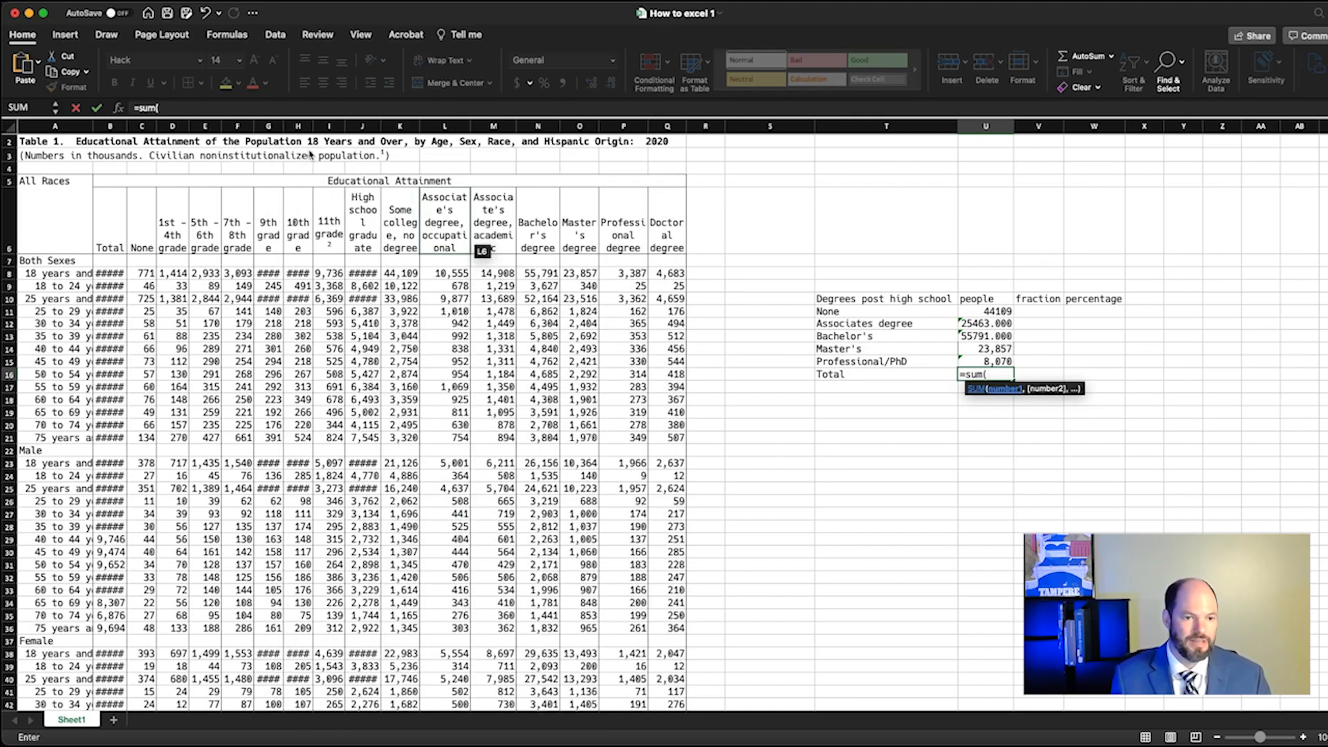
left_click_drag(994, 306, 1001, 356)
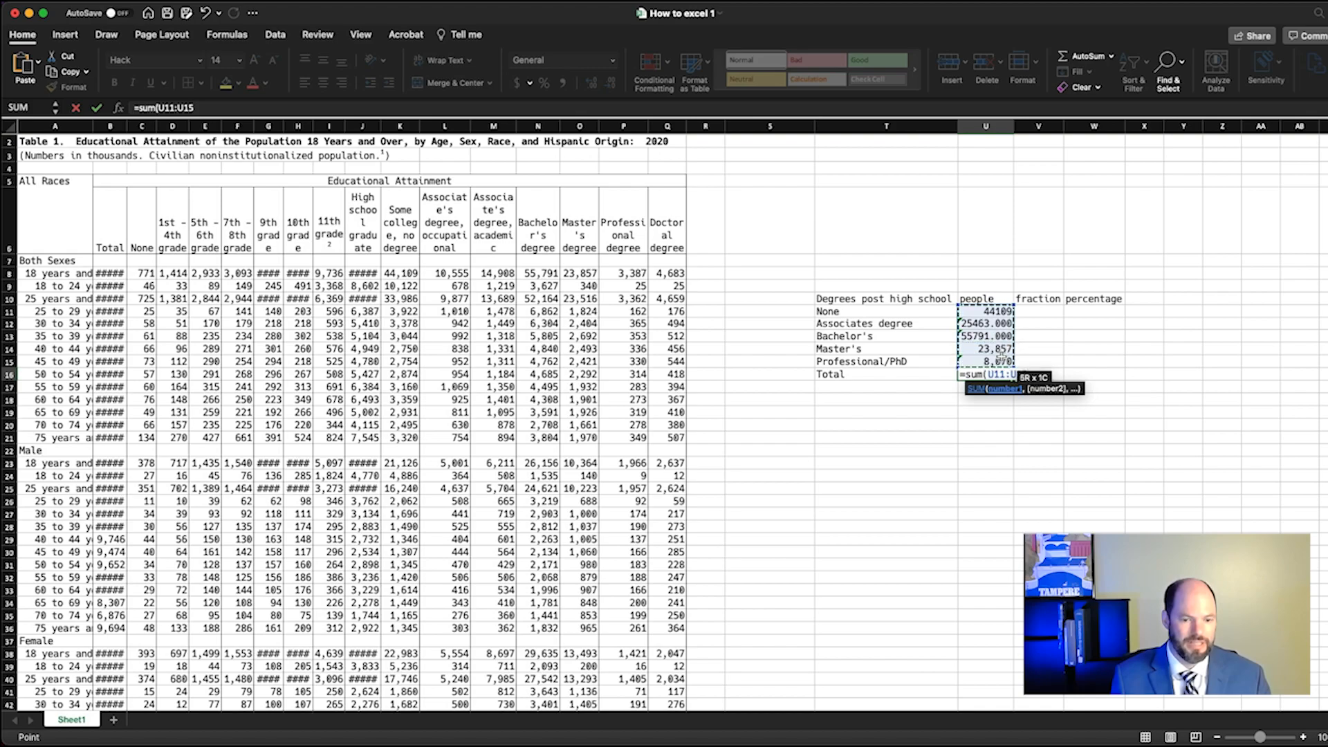
key("Return")
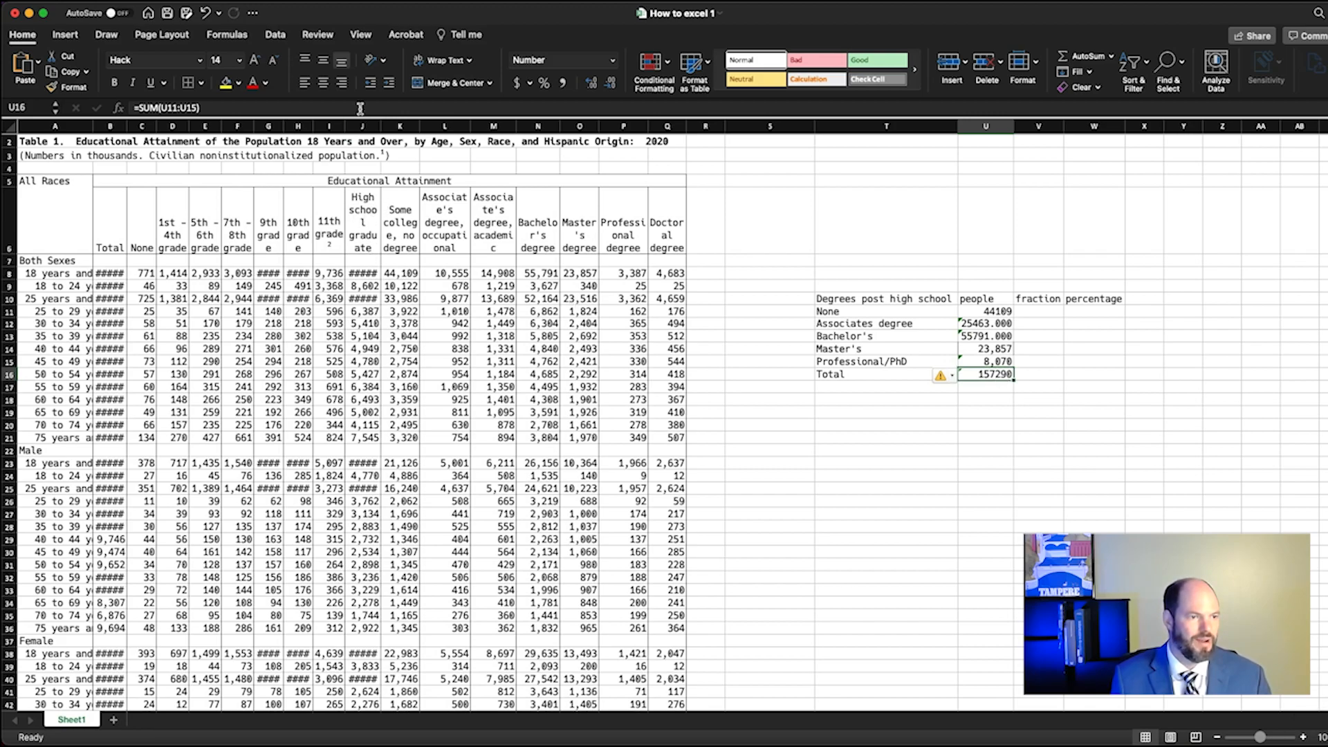
Step: Widen column J to fit its numbers, and format the total in U16 with thousands separators and no decimals
left_click_drag(378, 126, 379, 126)
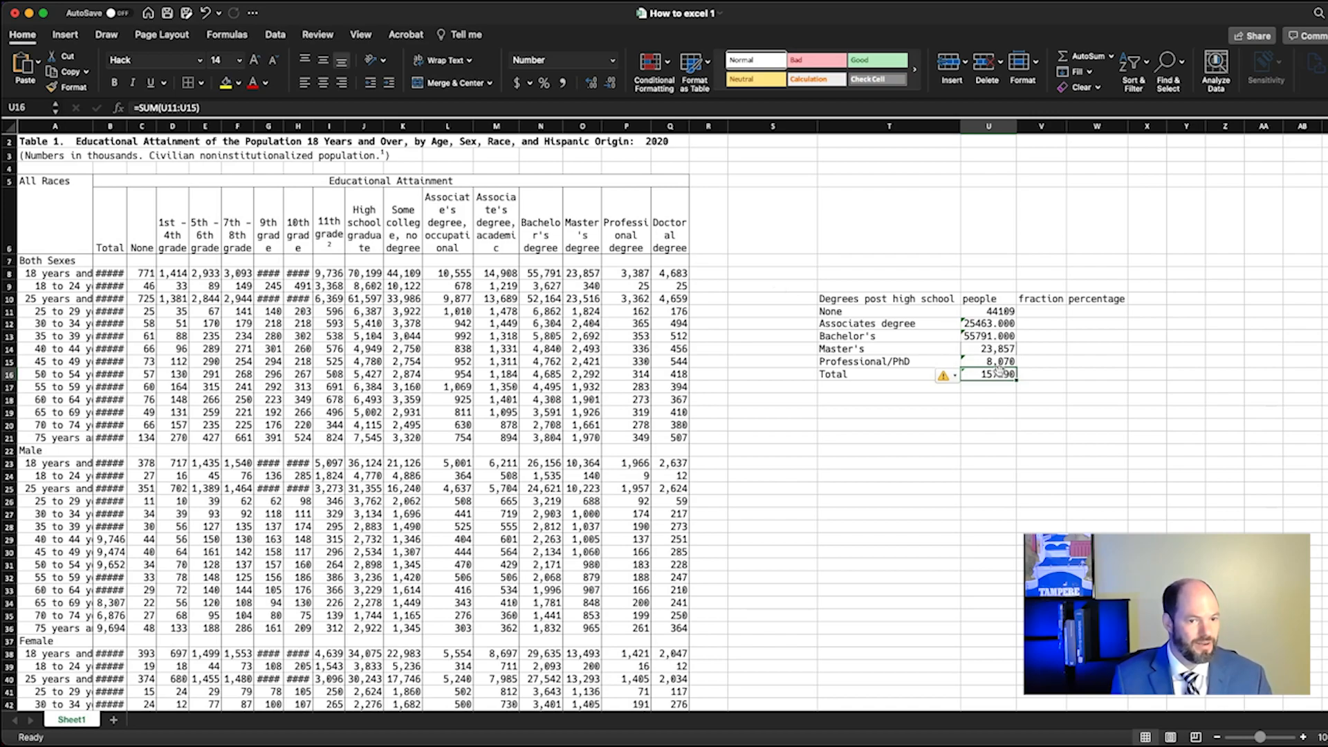
key("super+z")
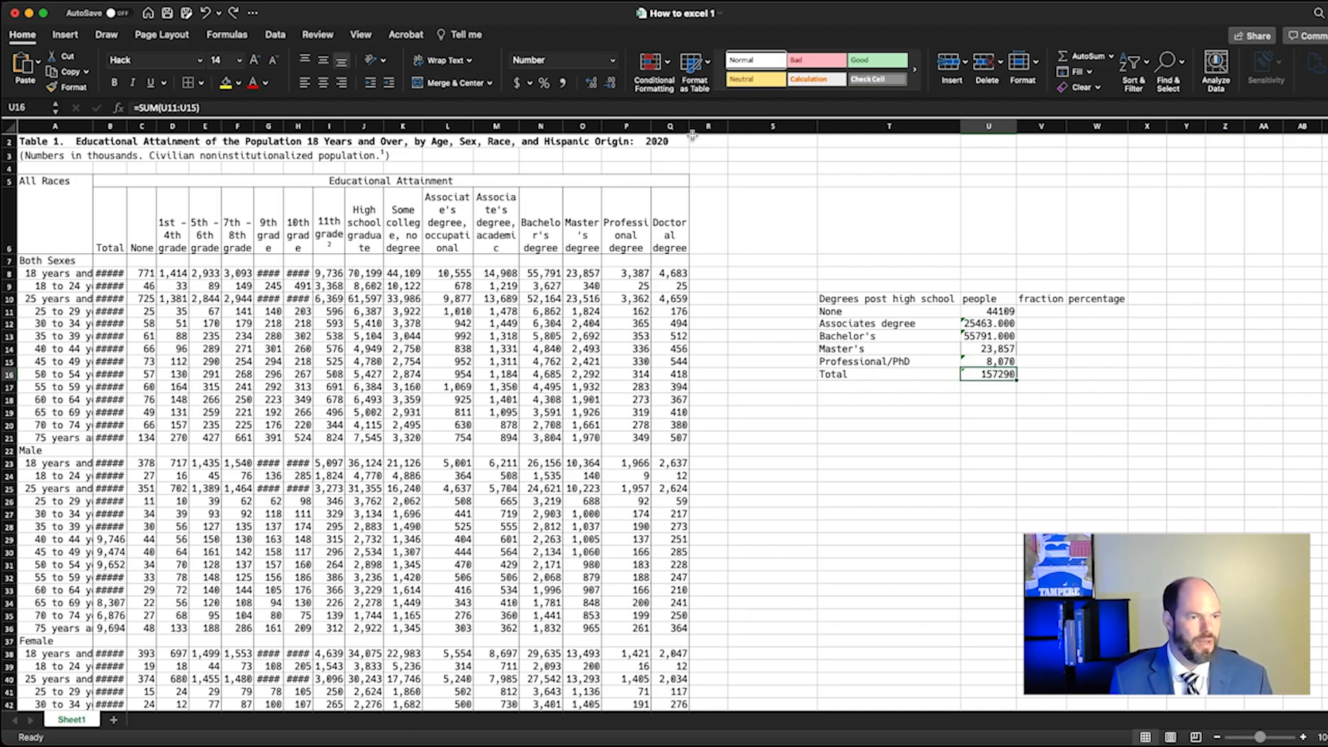
left_click(563, 86)
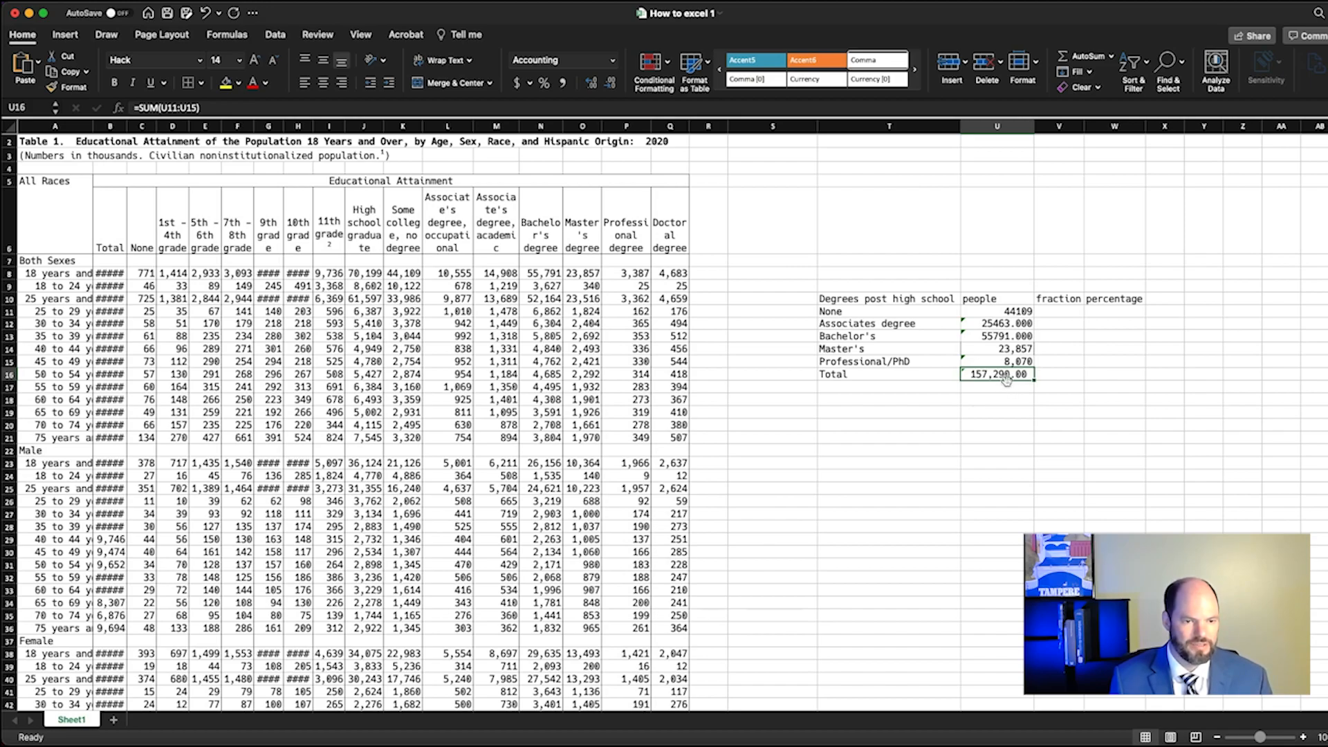
left_click(606, 86)
left_click(605, 86)
Step: Reduce the number format of cells U12 and U13 to zero decimal places
left_click_drag(1021, 323, 1024, 335)
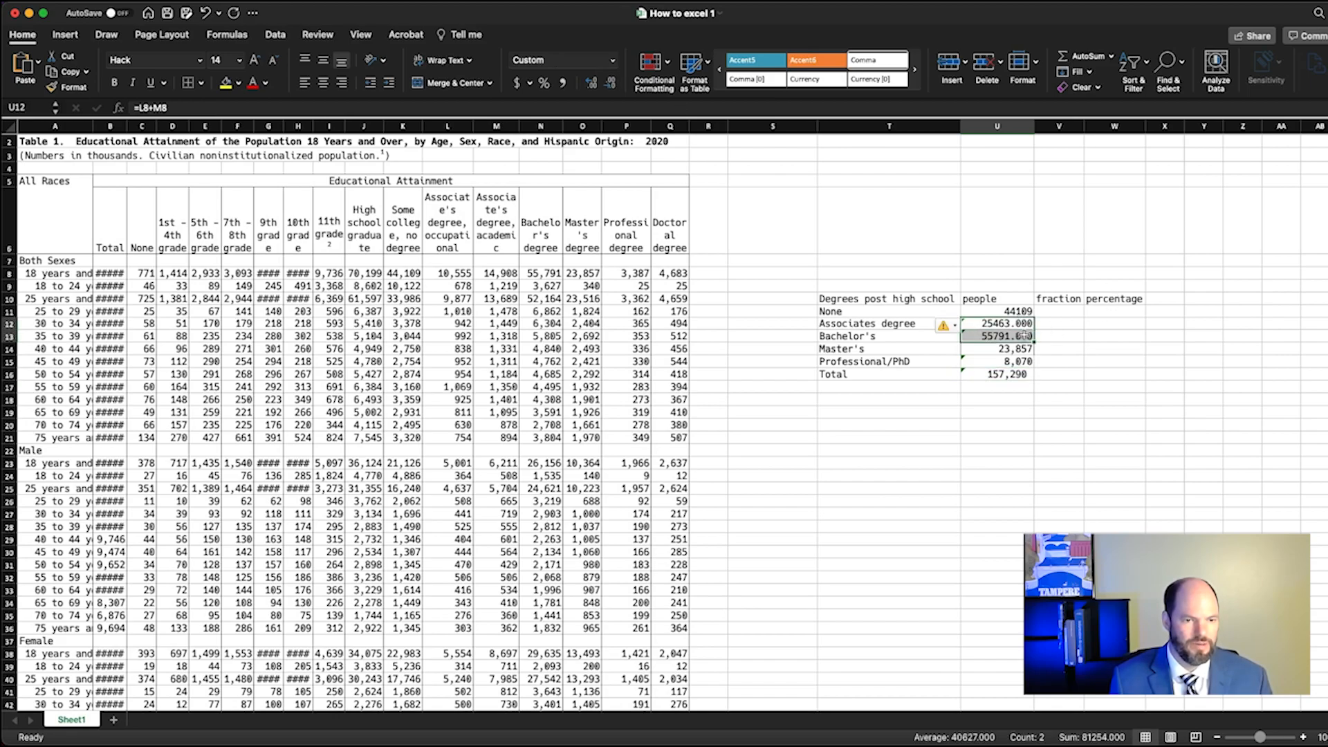
left_click(609, 84)
left_click(609, 84)
left_click(609, 84)
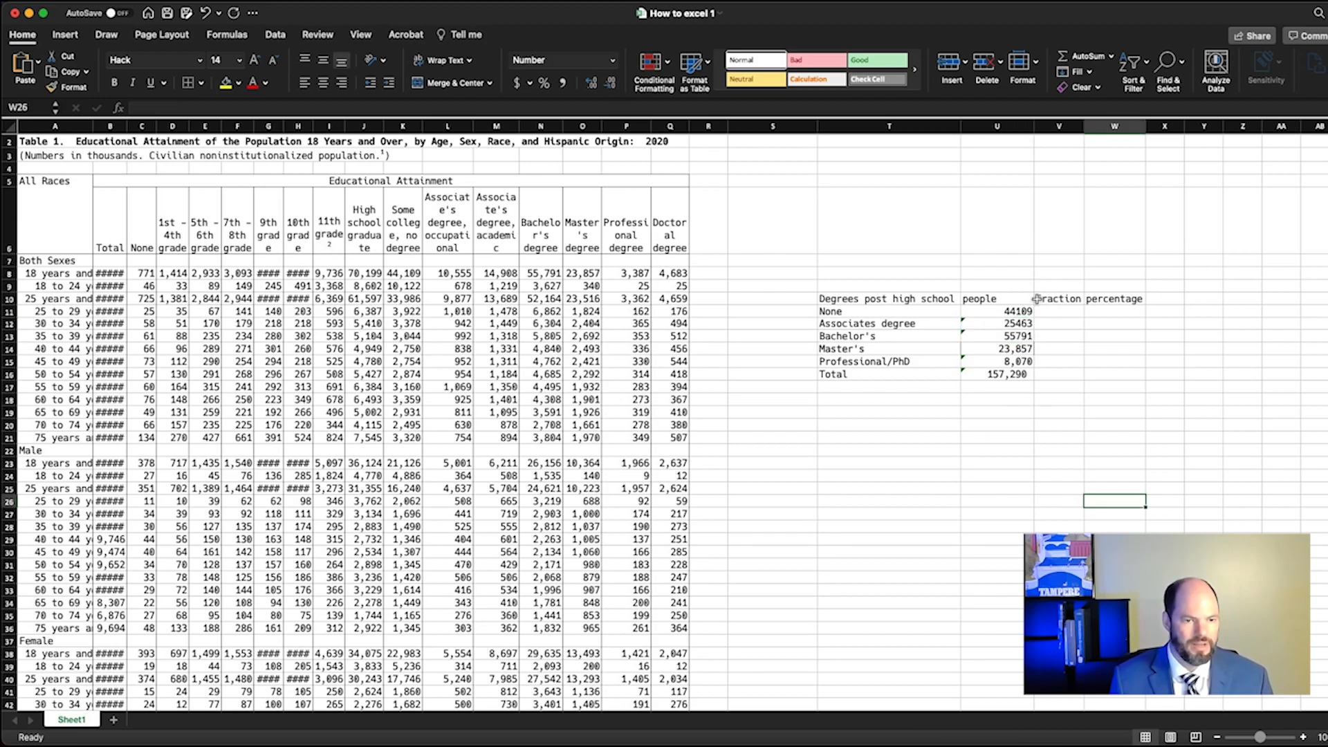
Step: Format the people counts in U11:U13 with thousands separators and no decimals
left_click_drag(1027, 311, 1027, 374)
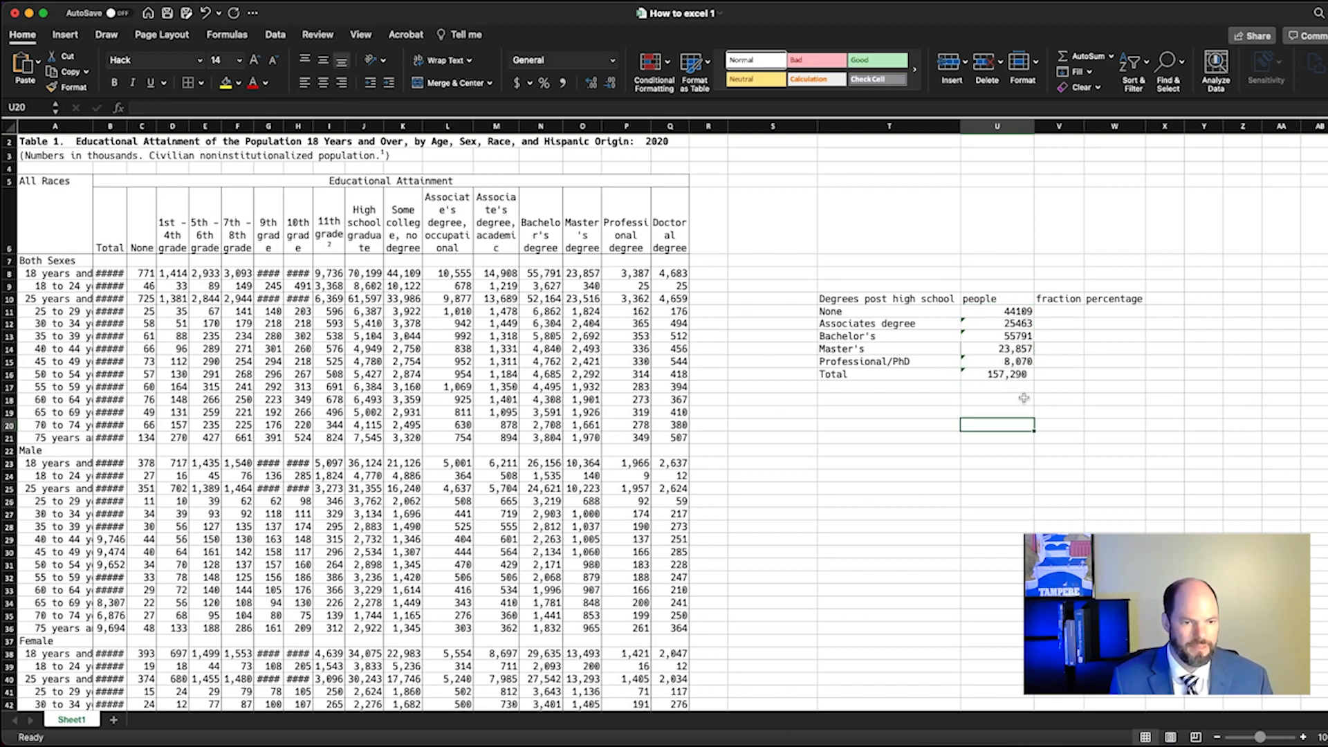
left_click(878, 526)
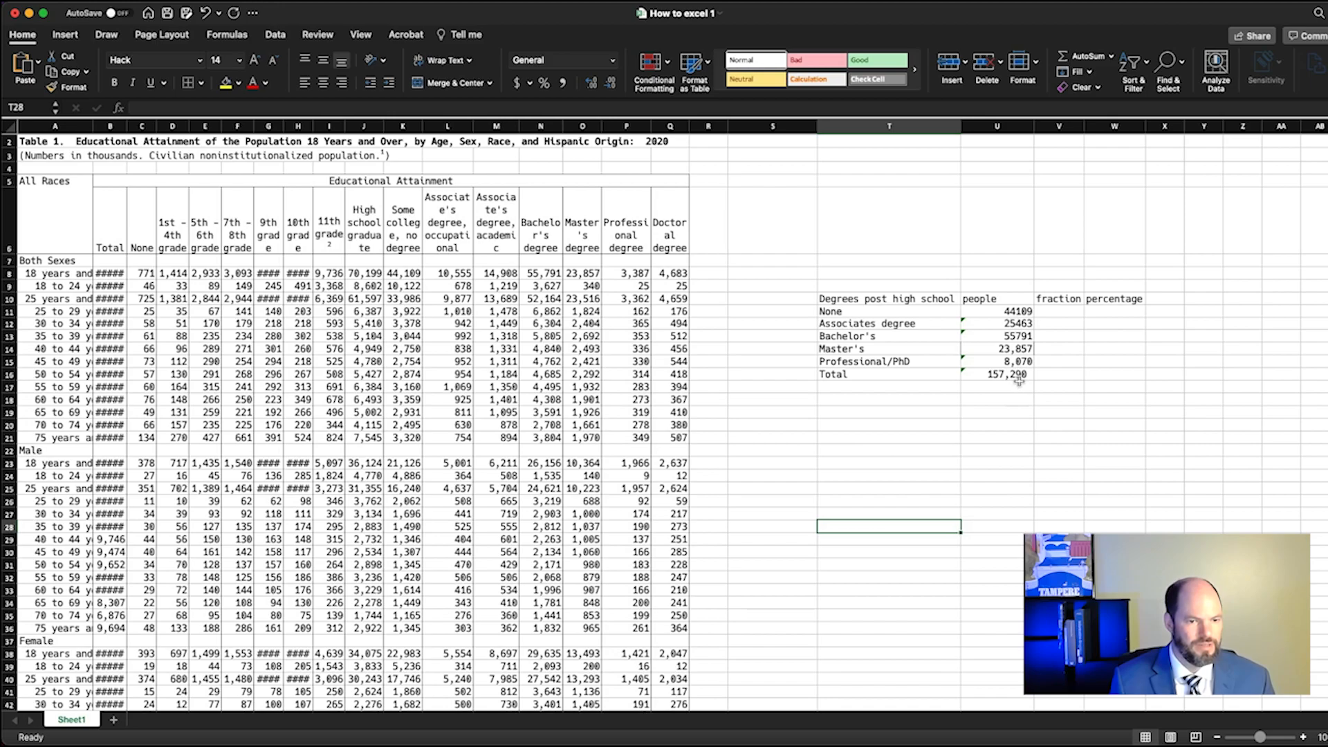
left_click_drag(1005, 312, 1013, 338)
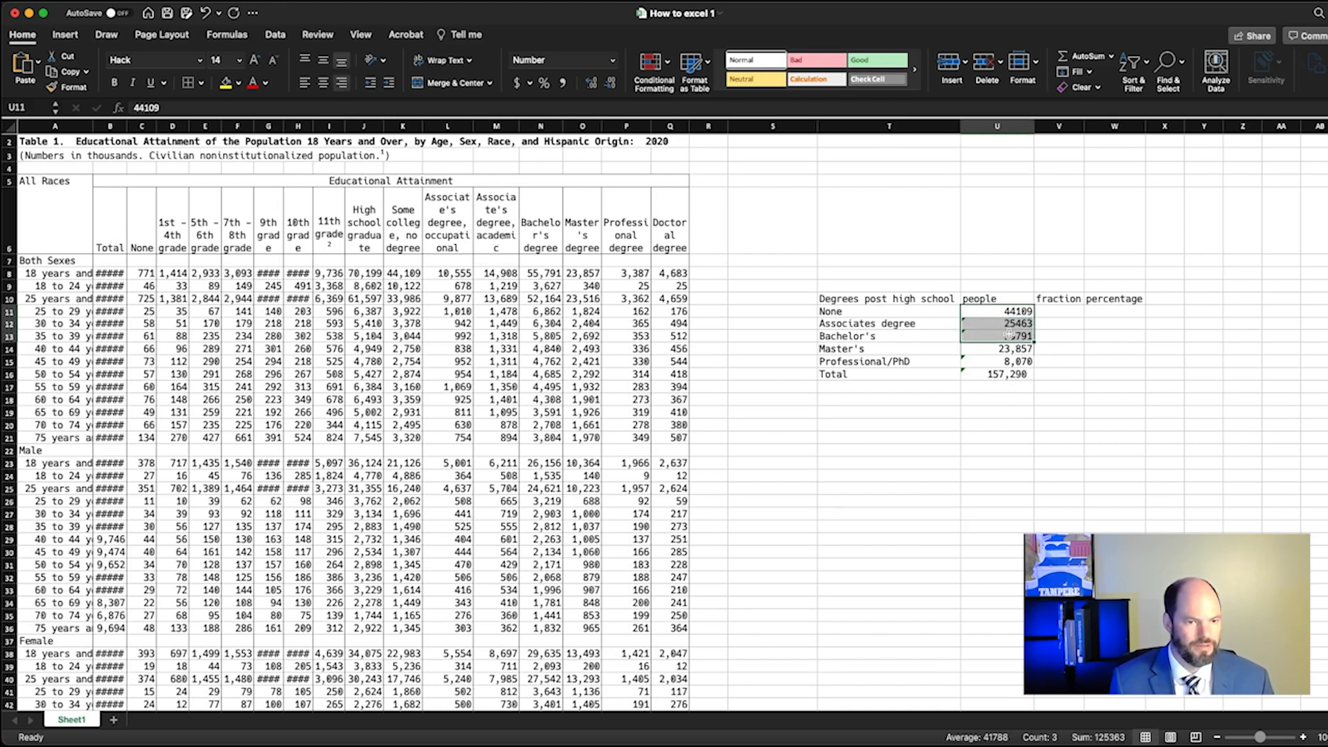
left_click(560, 84)
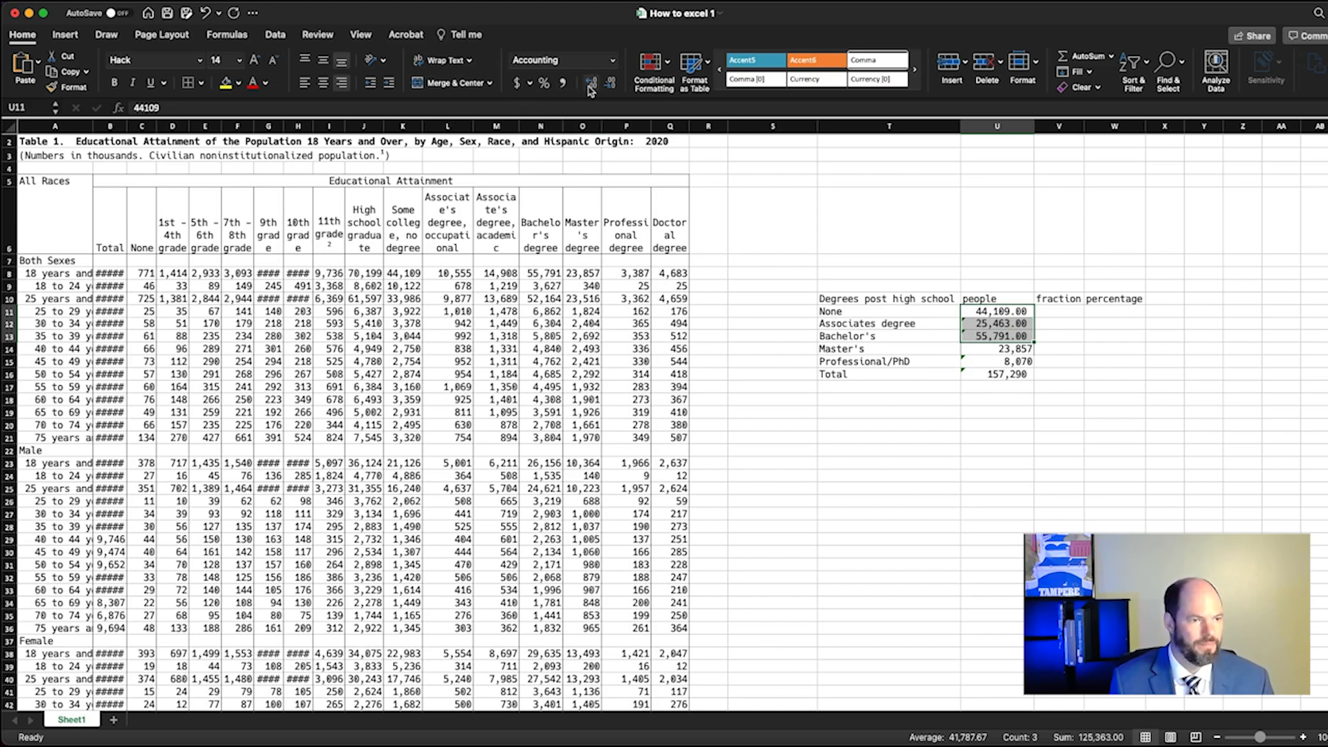
left_click(609, 84)
left_click(609, 84)
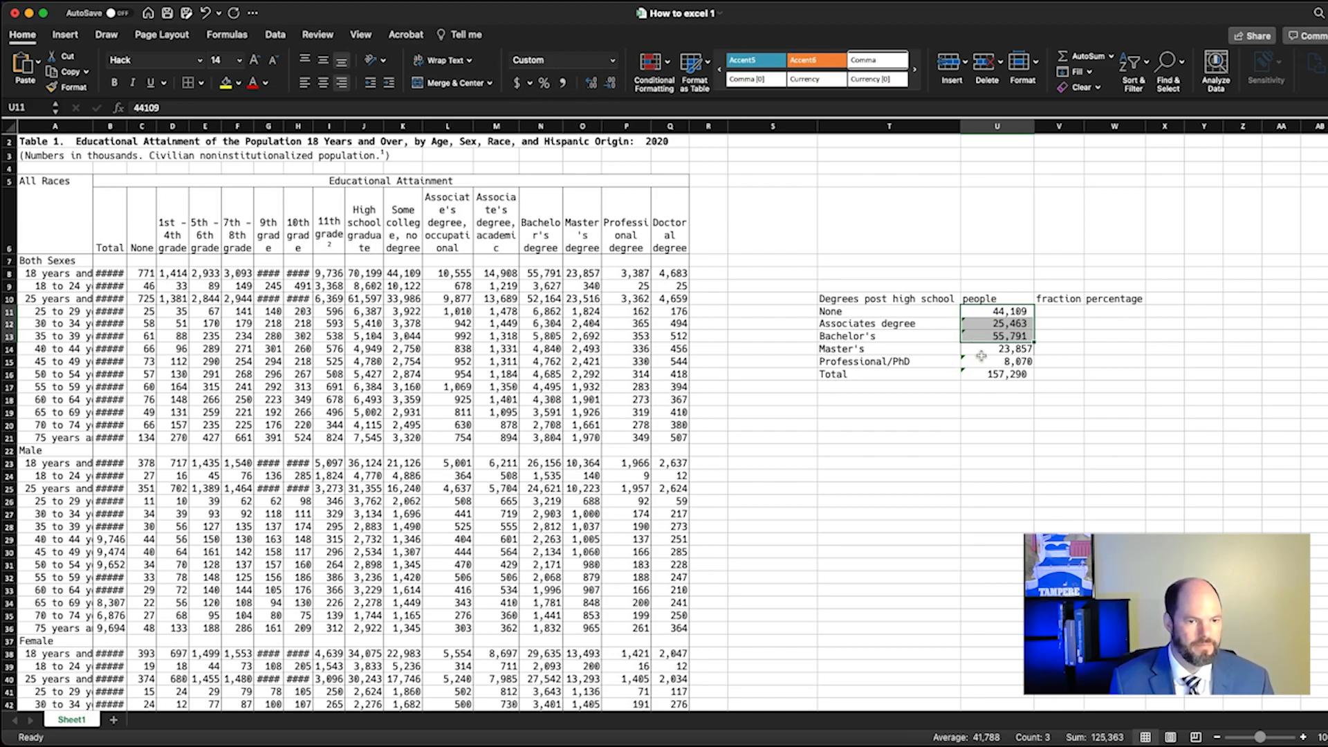
Step: Apply the thousands-separator format without decimals to the Master's and Professional/PhD counts in U14:U15
left_click_drag(996, 349, 996, 361)
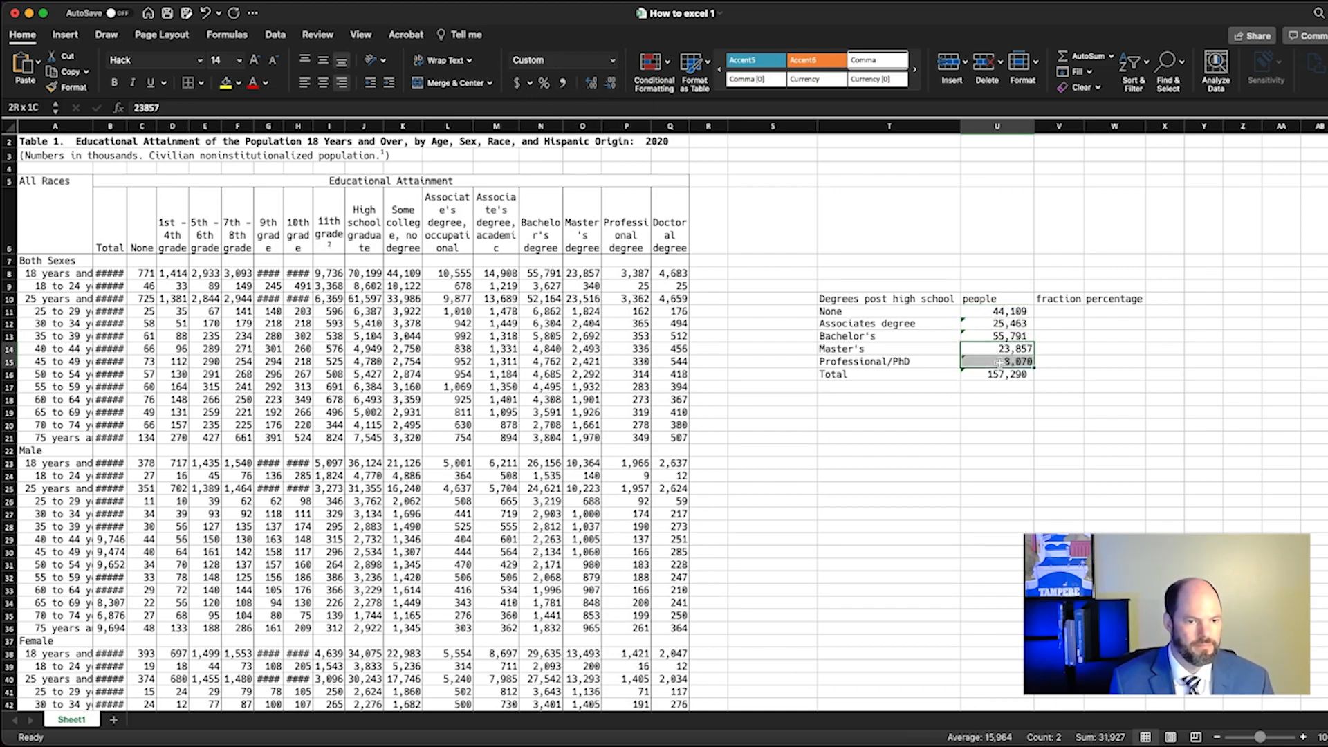
left_click(560, 83)
left_click(610, 84)
left_click(609, 83)
left_click(1053, 435)
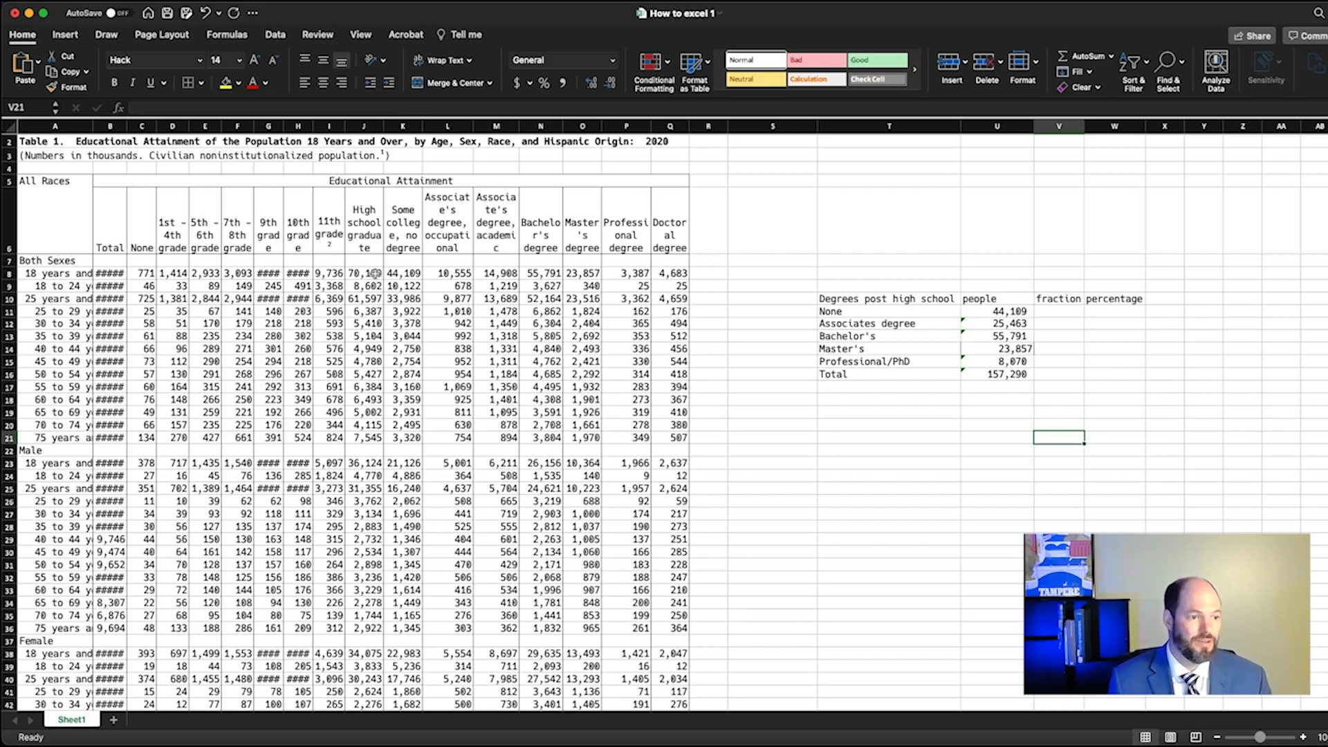
Step: Change the None count in U11 to =44109+J8 so that it includes high school graduates
left_click(1024, 310)
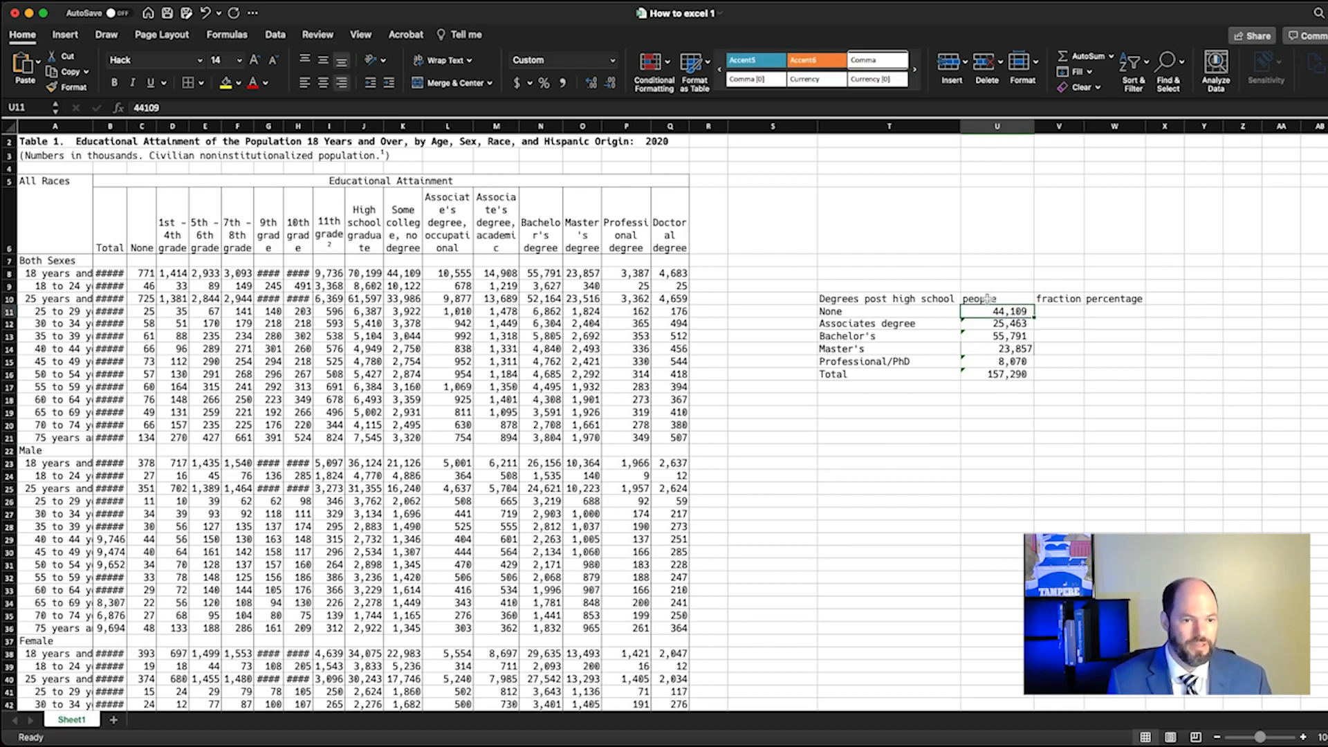
left_click(183, 108)
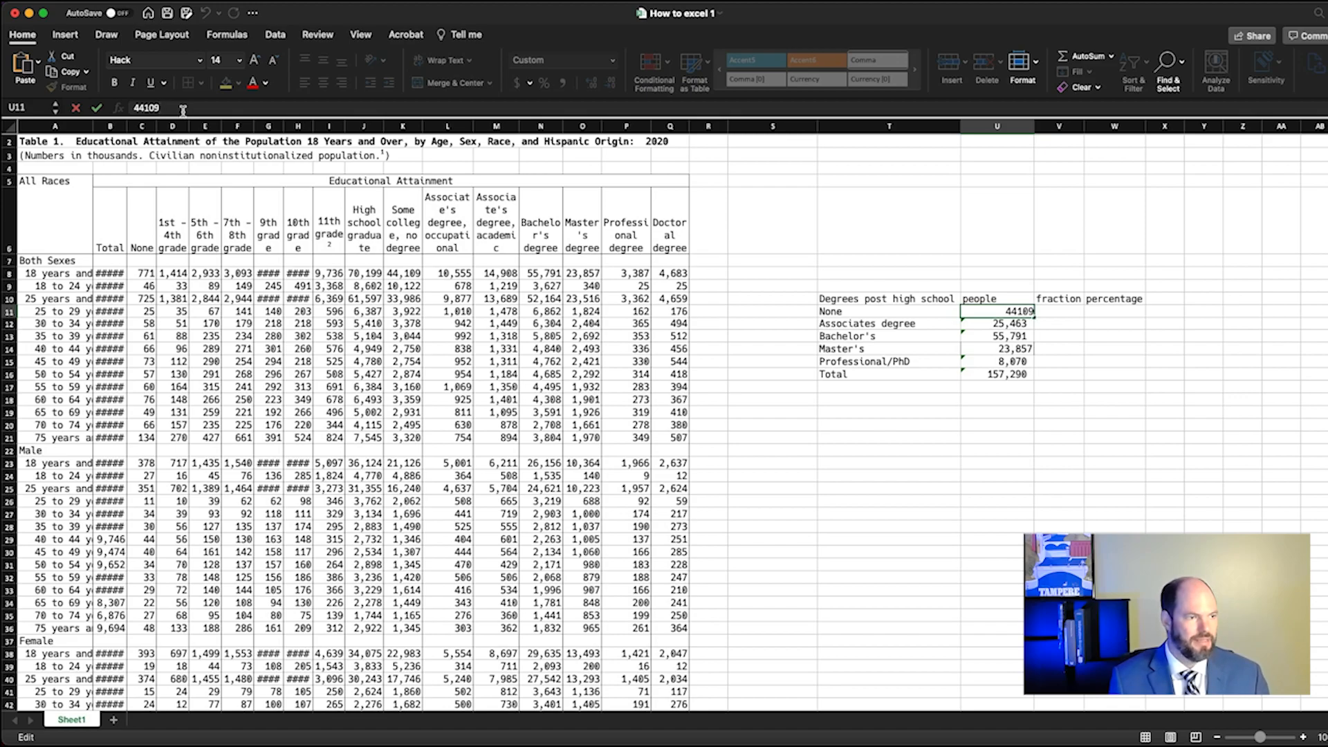
type("=")
key("Right")
key("Right")
key("Right")
key("Right")
key("Right")
type("+")
left_click(364, 273)
key("Return")
key("Down")
key("Down")
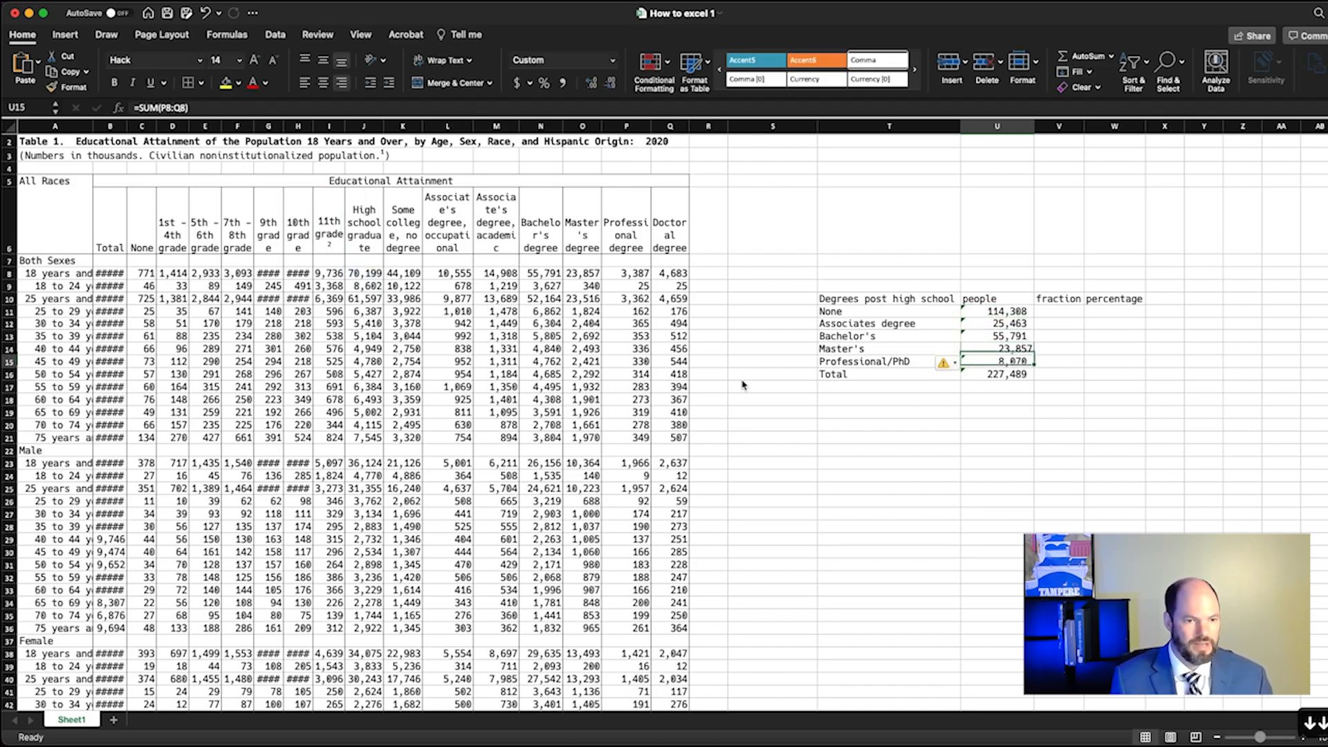
key("Down")
key("Down")
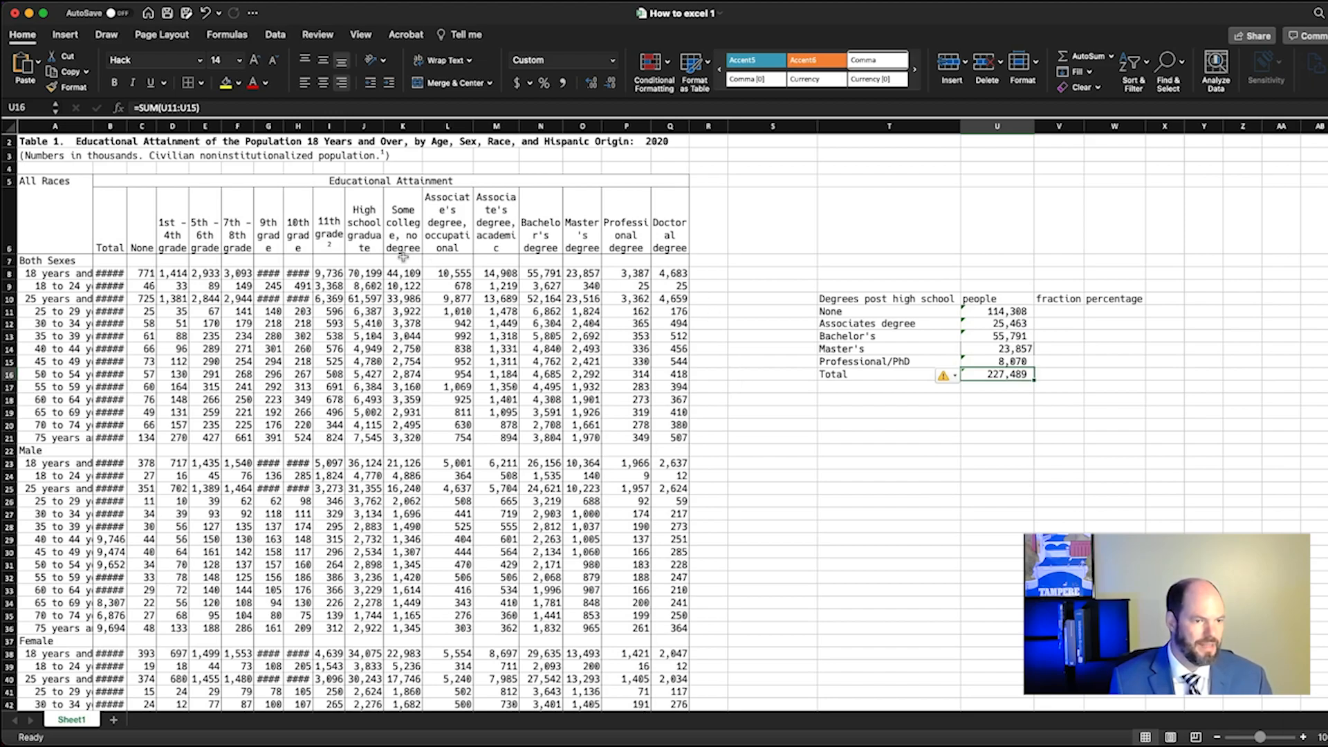
Step: Enter a SUM formula over J8:Q8 in R8 to cross-check the table's total
left_click(708, 274)
type("=sum(")
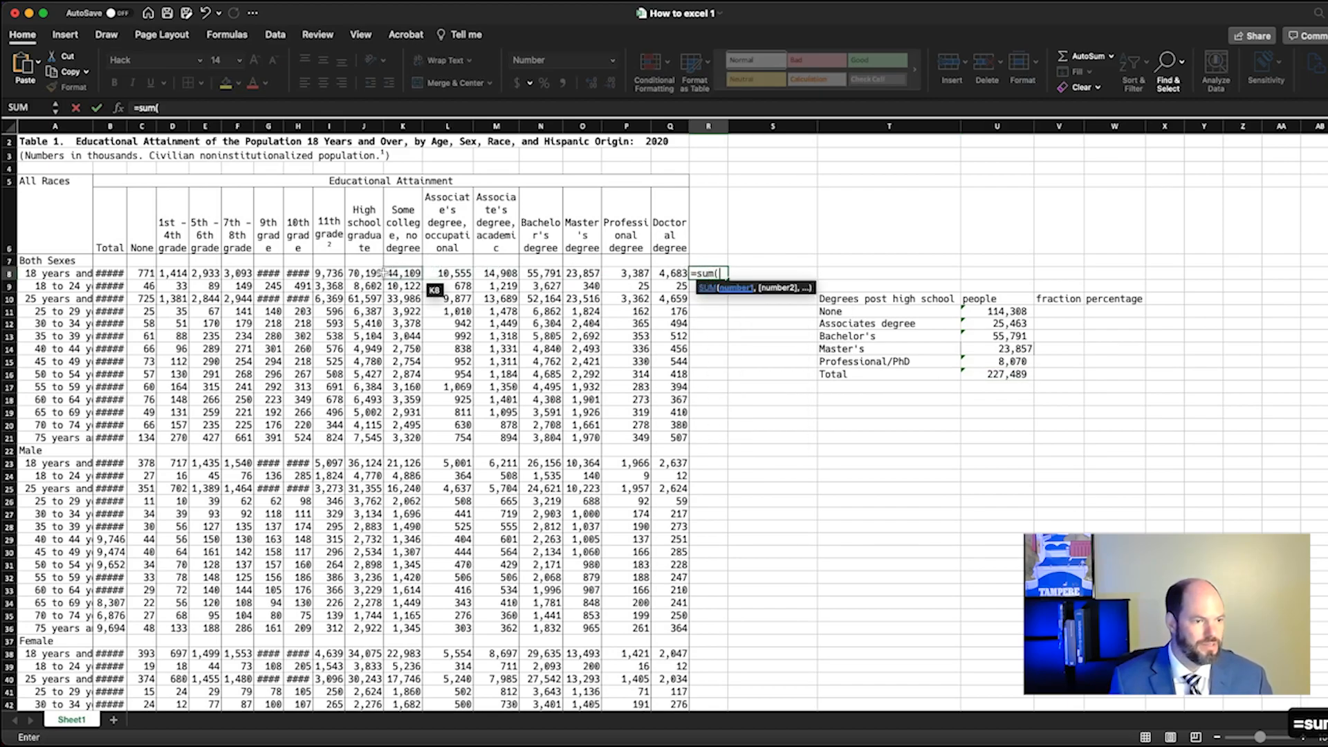
left_click_drag(363, 273, 670, 275)
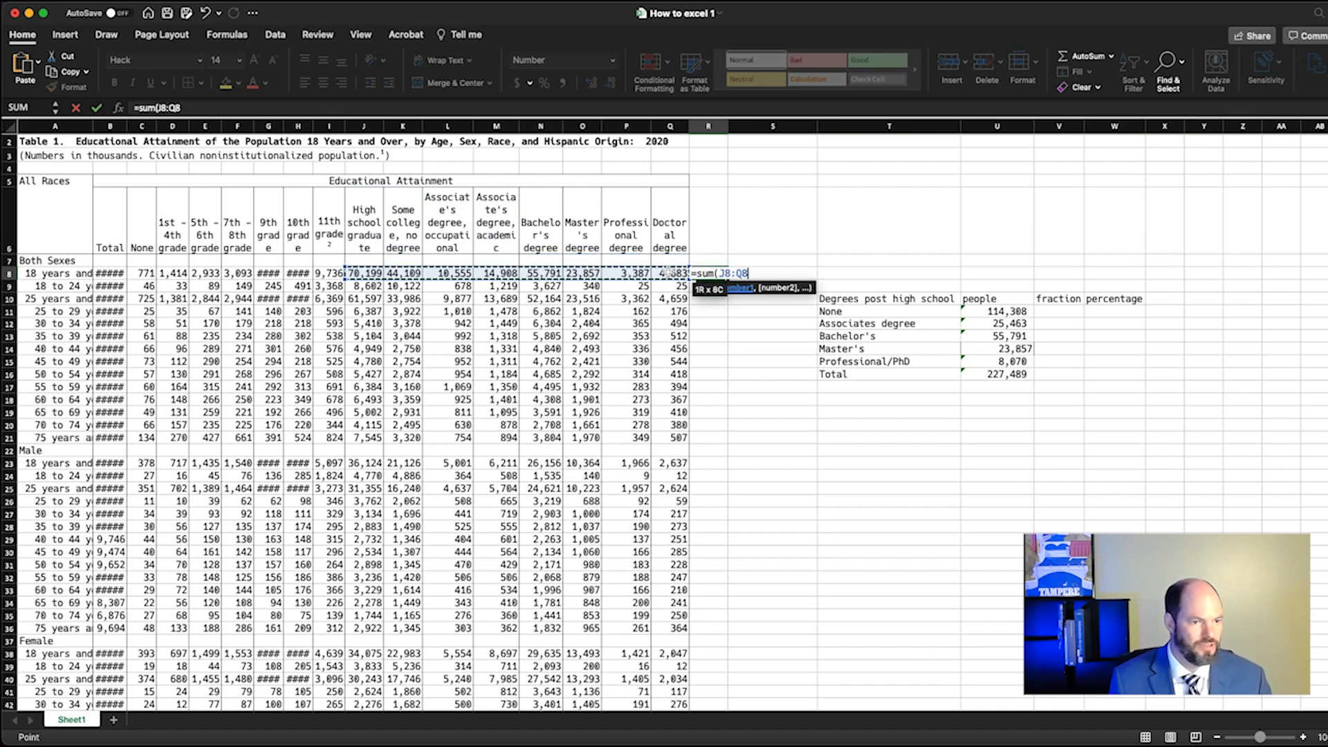
key("Return")
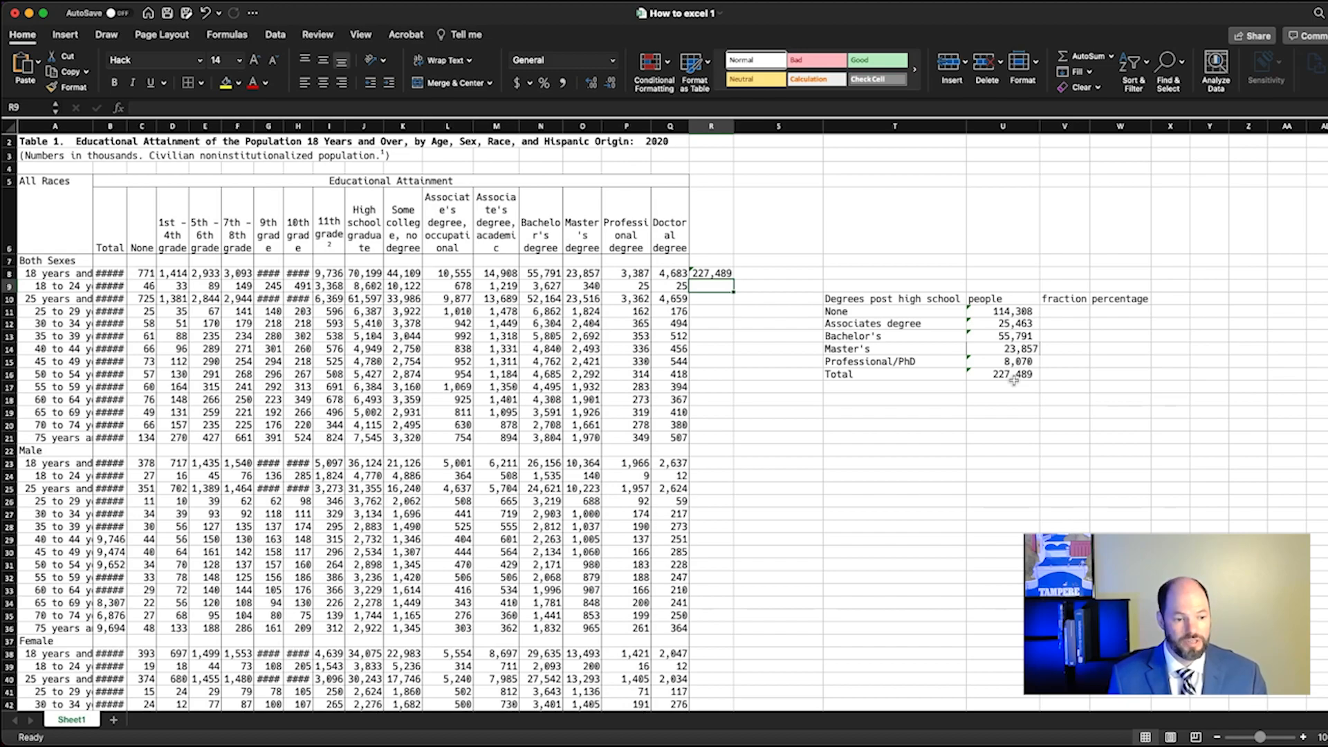
Step: Enter the fraction formula =U11/U16 in V11 and display it with three decimal places
left_click(1066, 313)
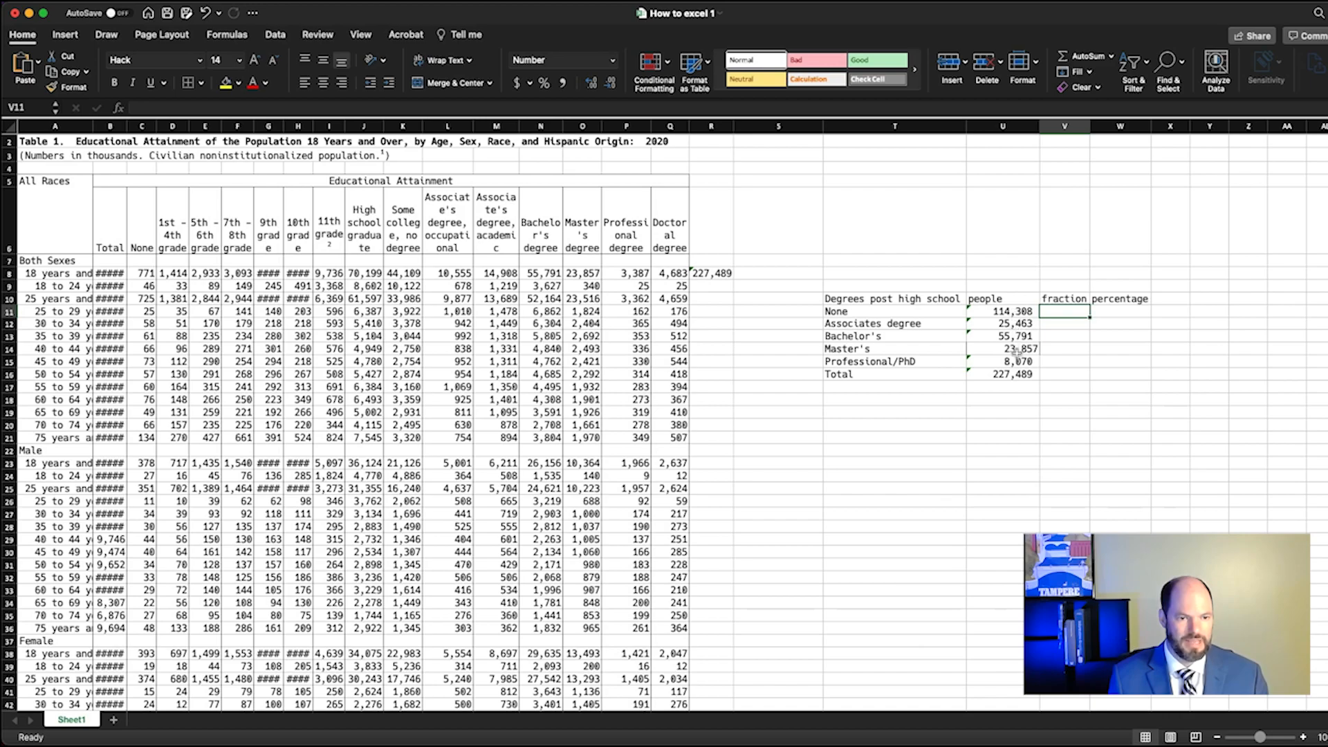
type("=")
left_click(1030, 311)
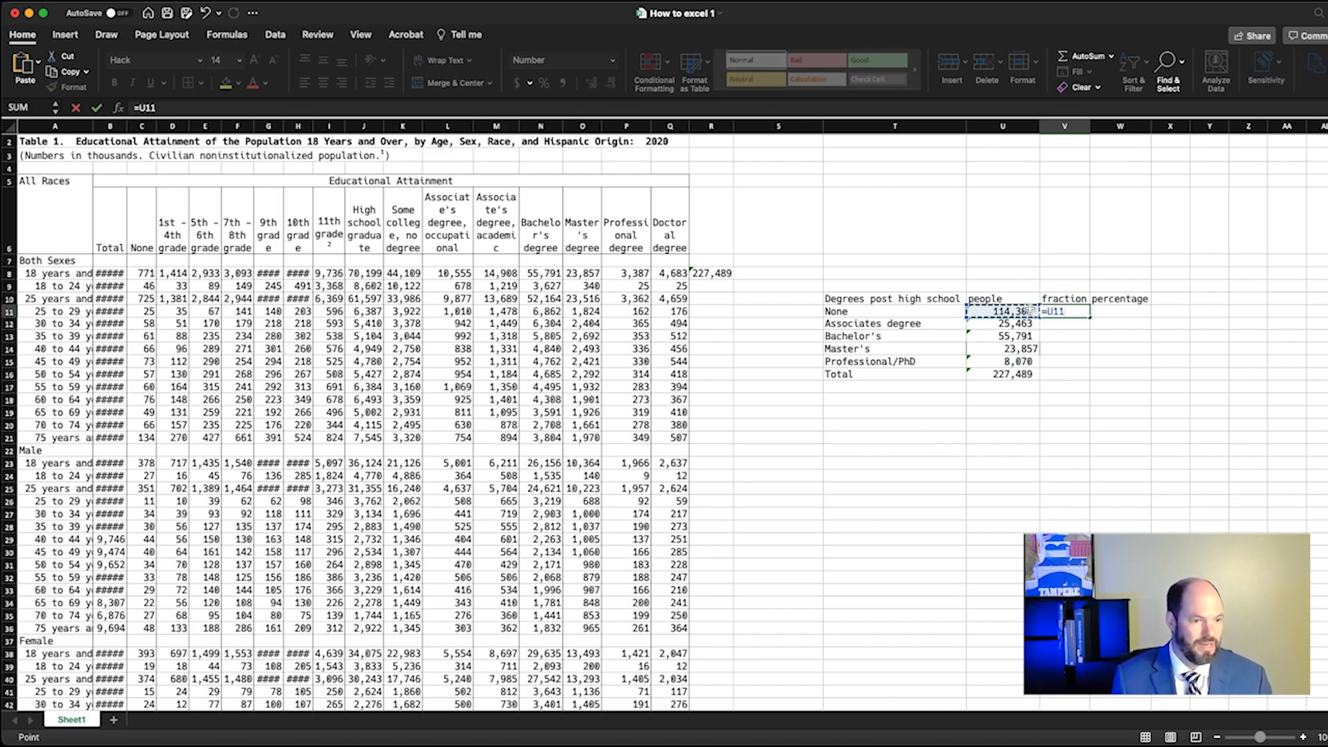
type("/")
left_click(1027, 374)
key("Return")
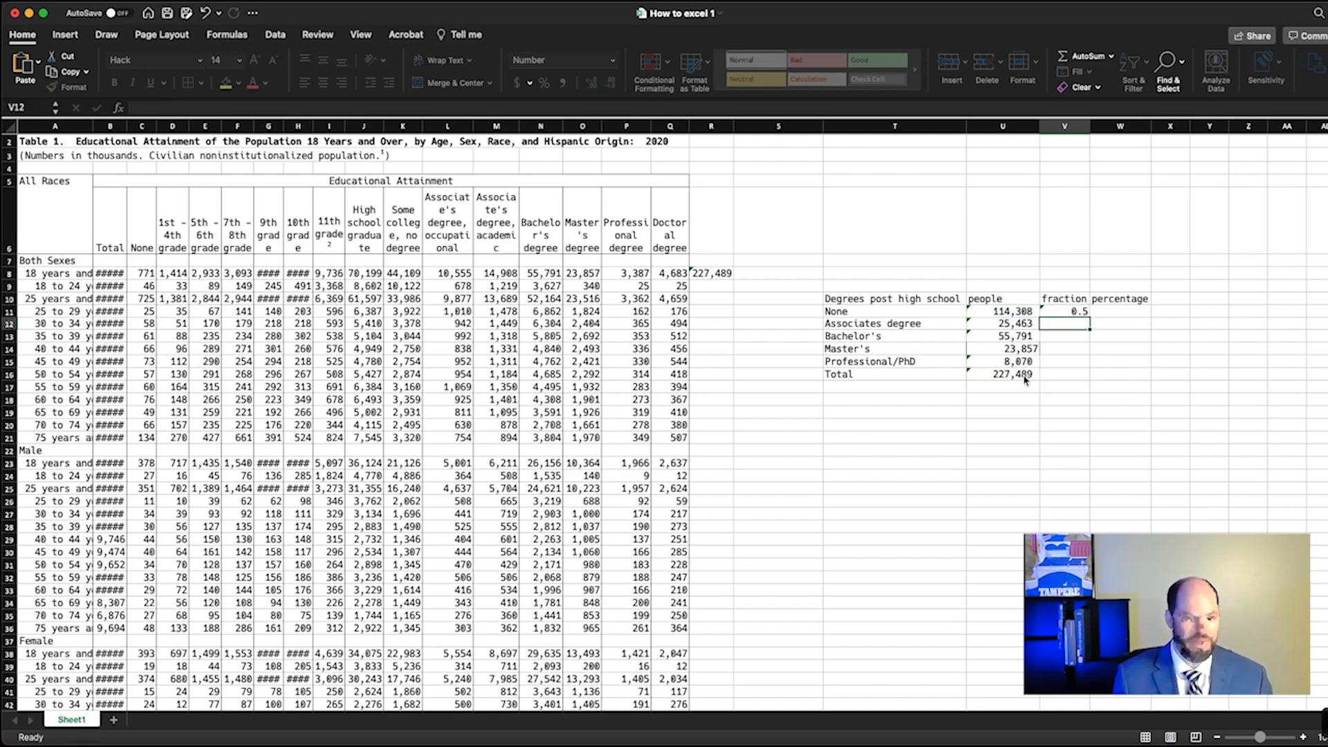
key("Up")
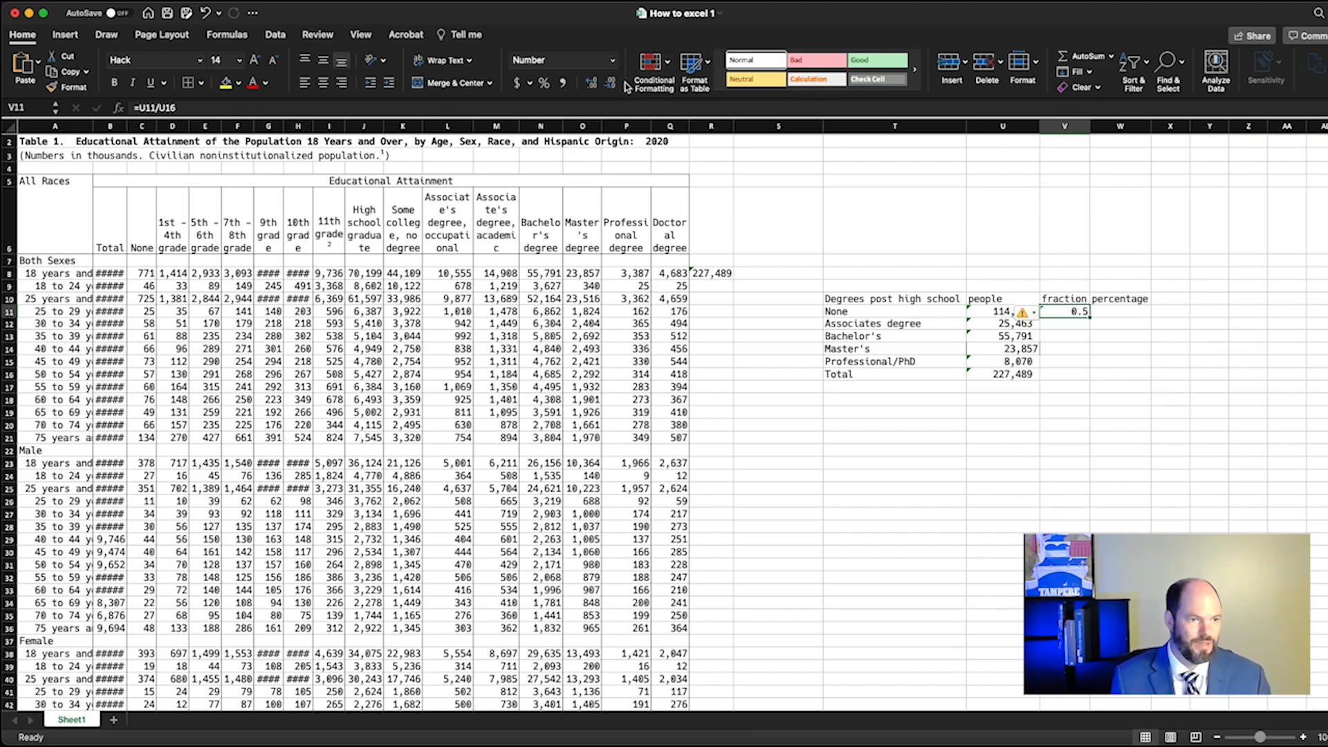
left_click(591, 85)
left_click(591, 84)
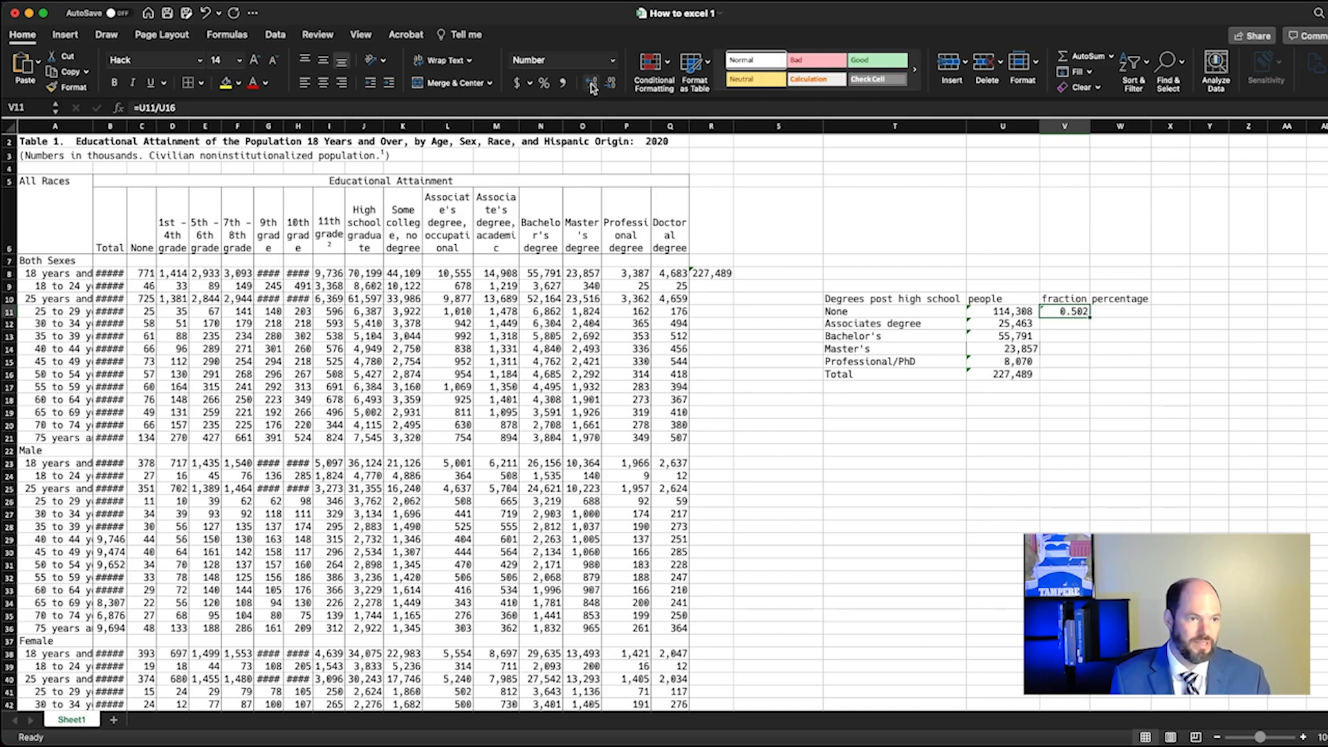
Step: Try to copy the fraction formula from V11 to V12
left_click(1086, 322)
left_click(1077, 323)
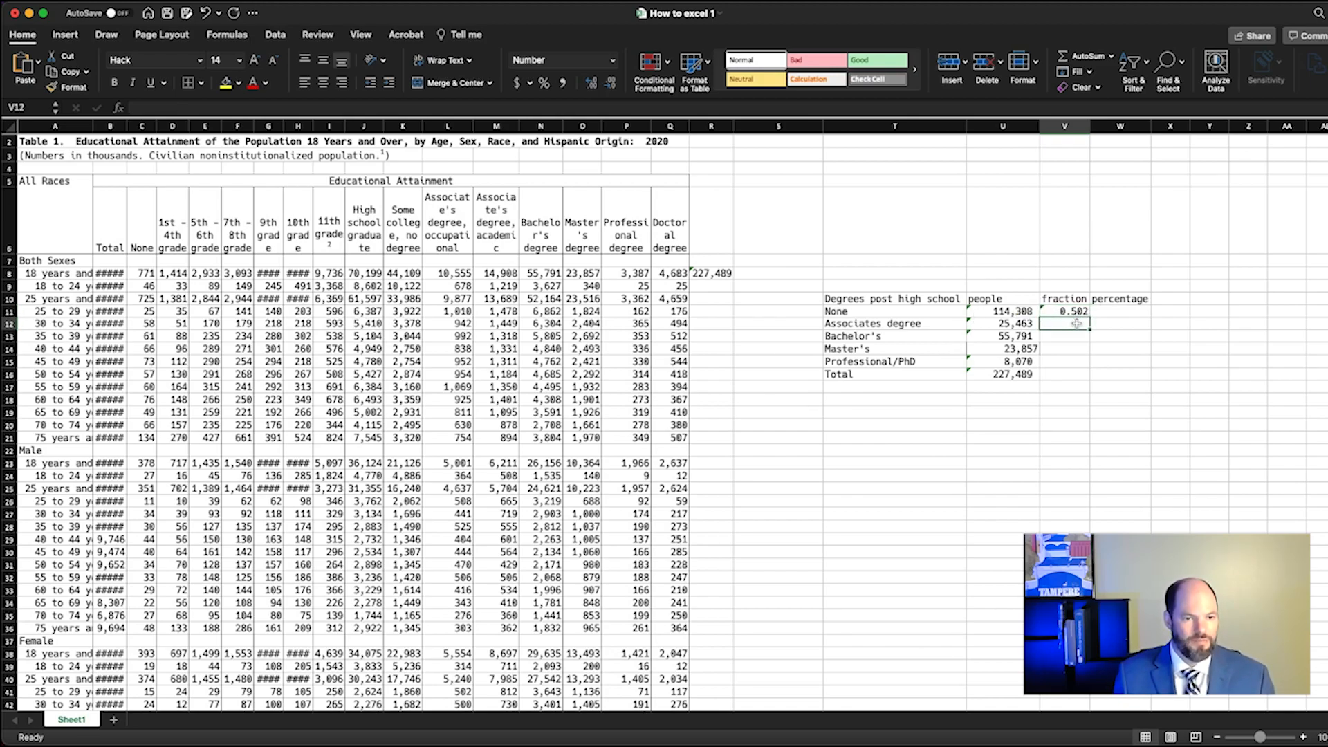
left_click(1074, 313)
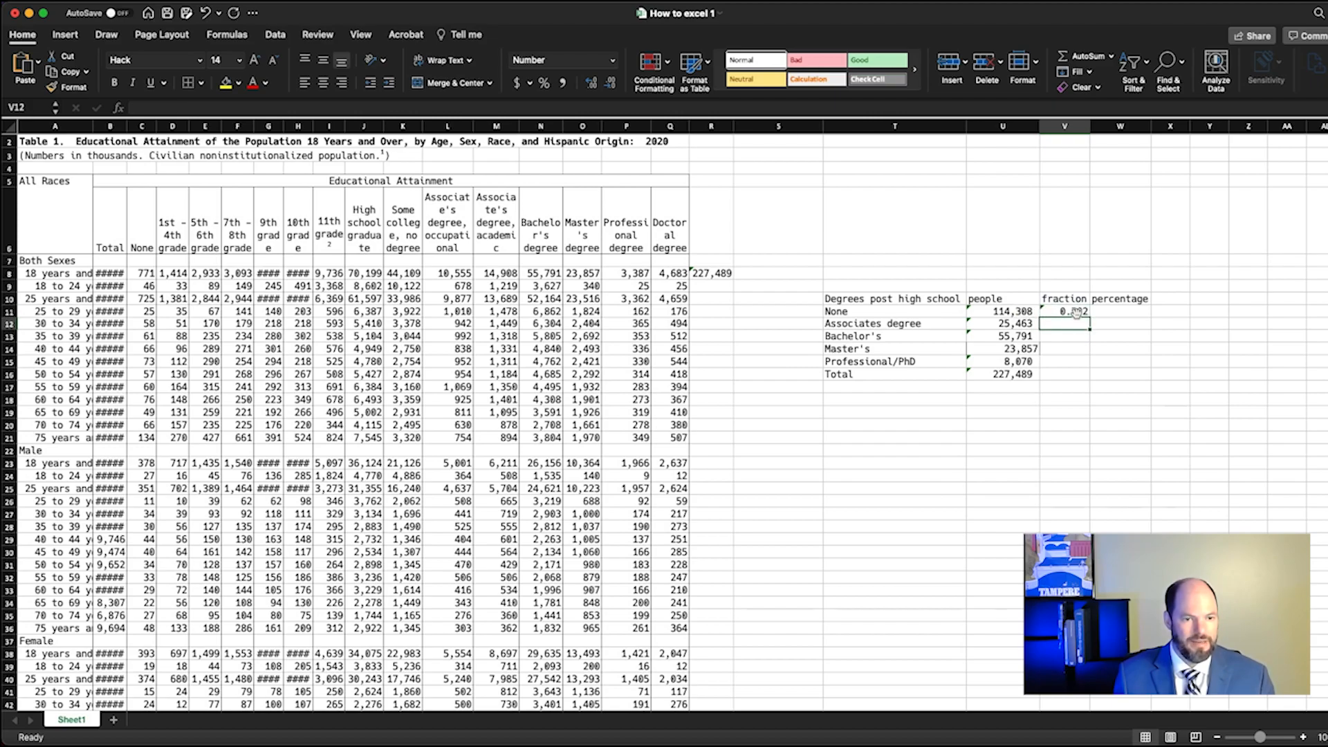
key("super+c")
left_click(1077, 321)
key("super+v")
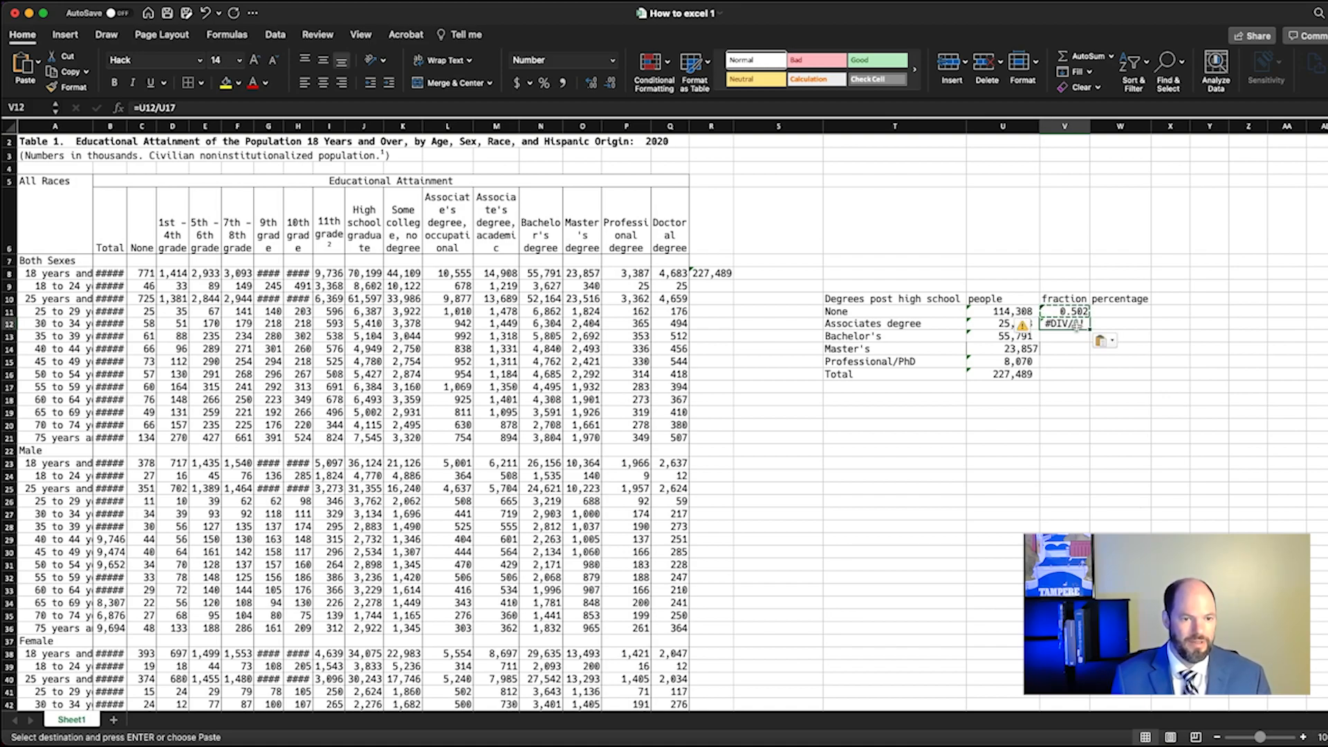
Step: Compare the cell references in the fraction formulas of V11 and V12
left_click(1071, 311)
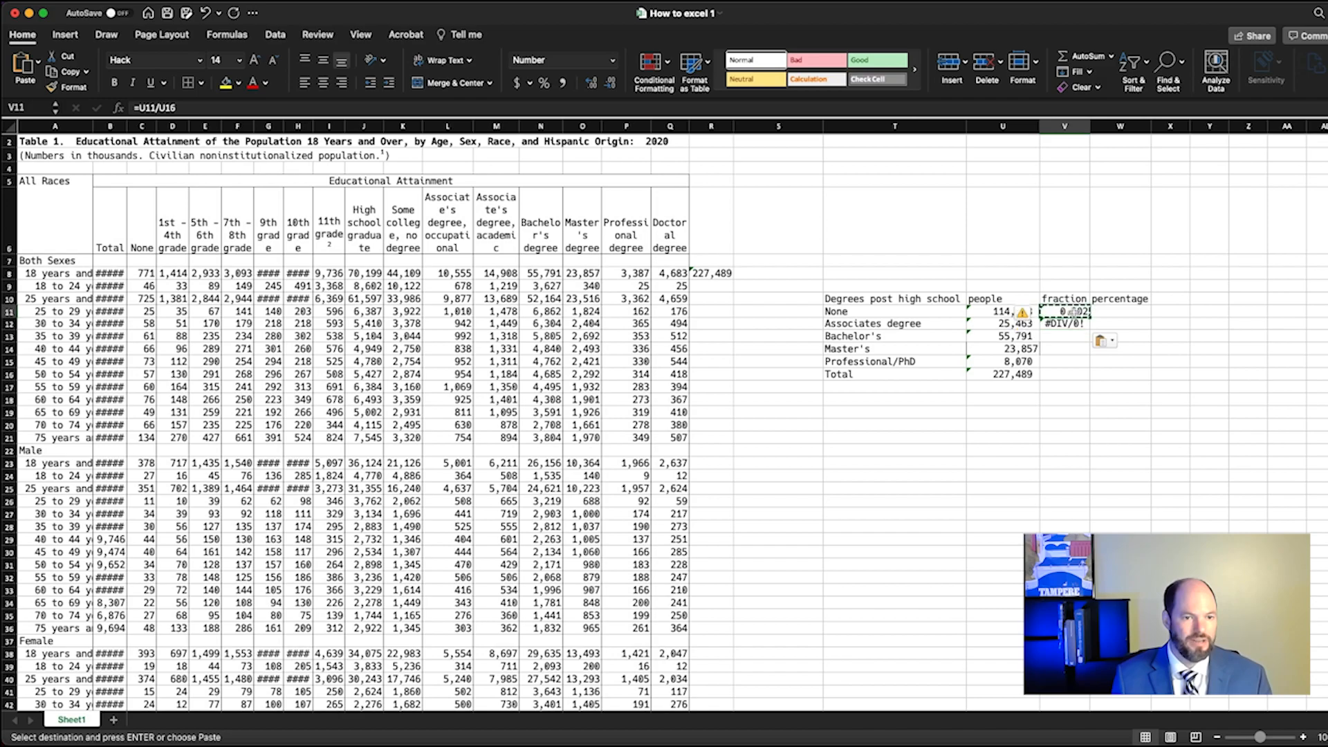
left_click(148, 108)
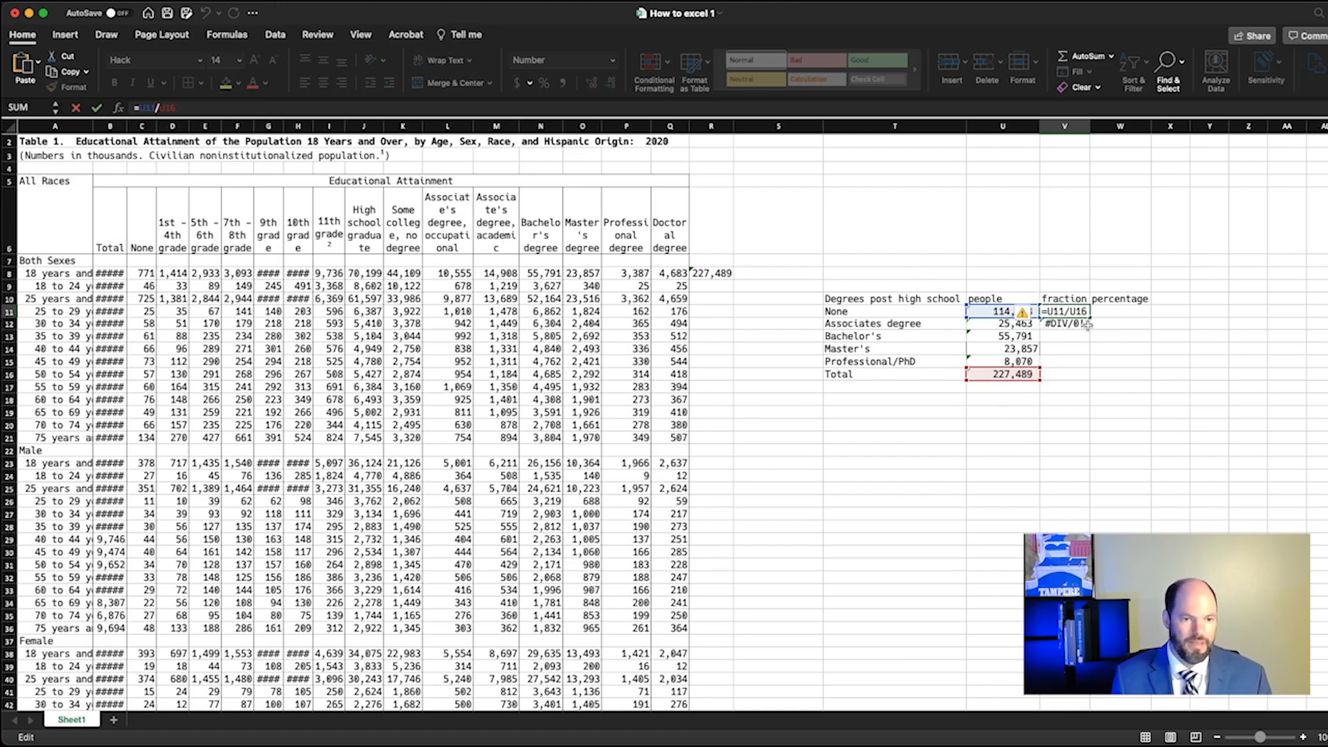
key("Return")
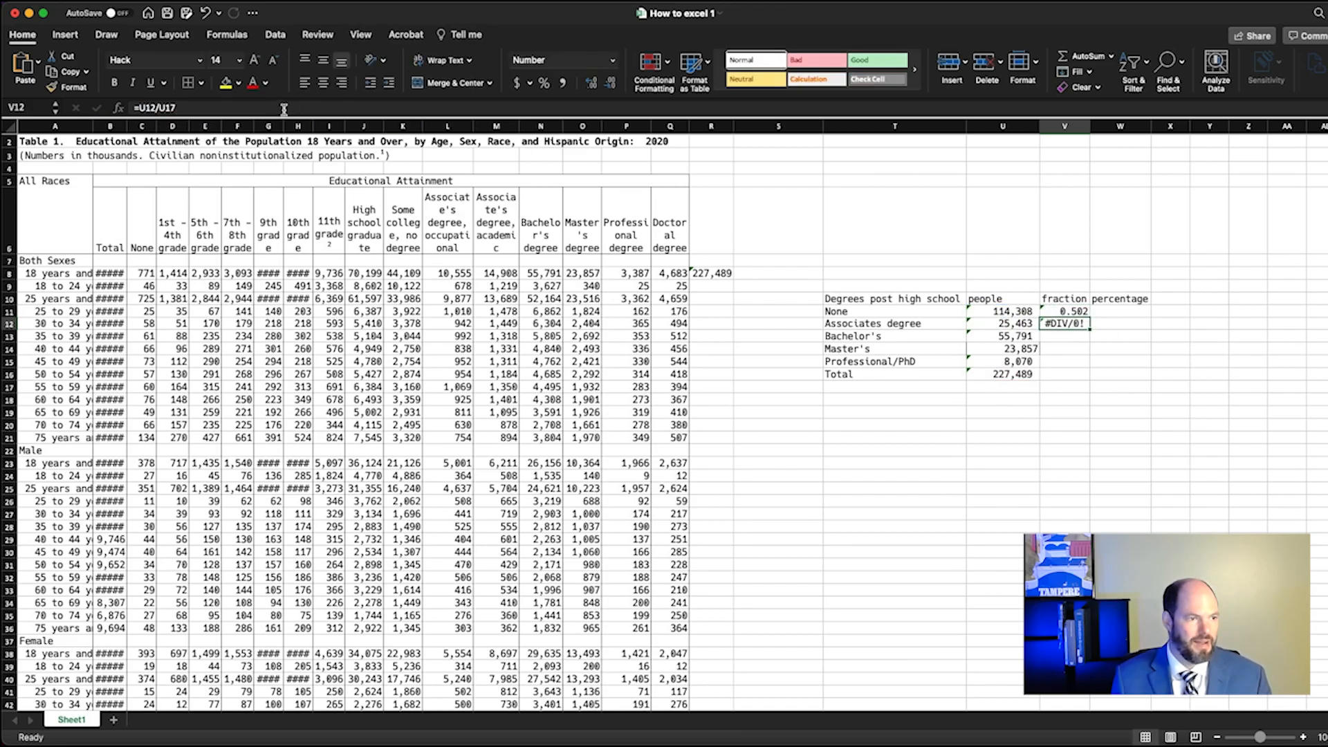
left_click(283, 109)
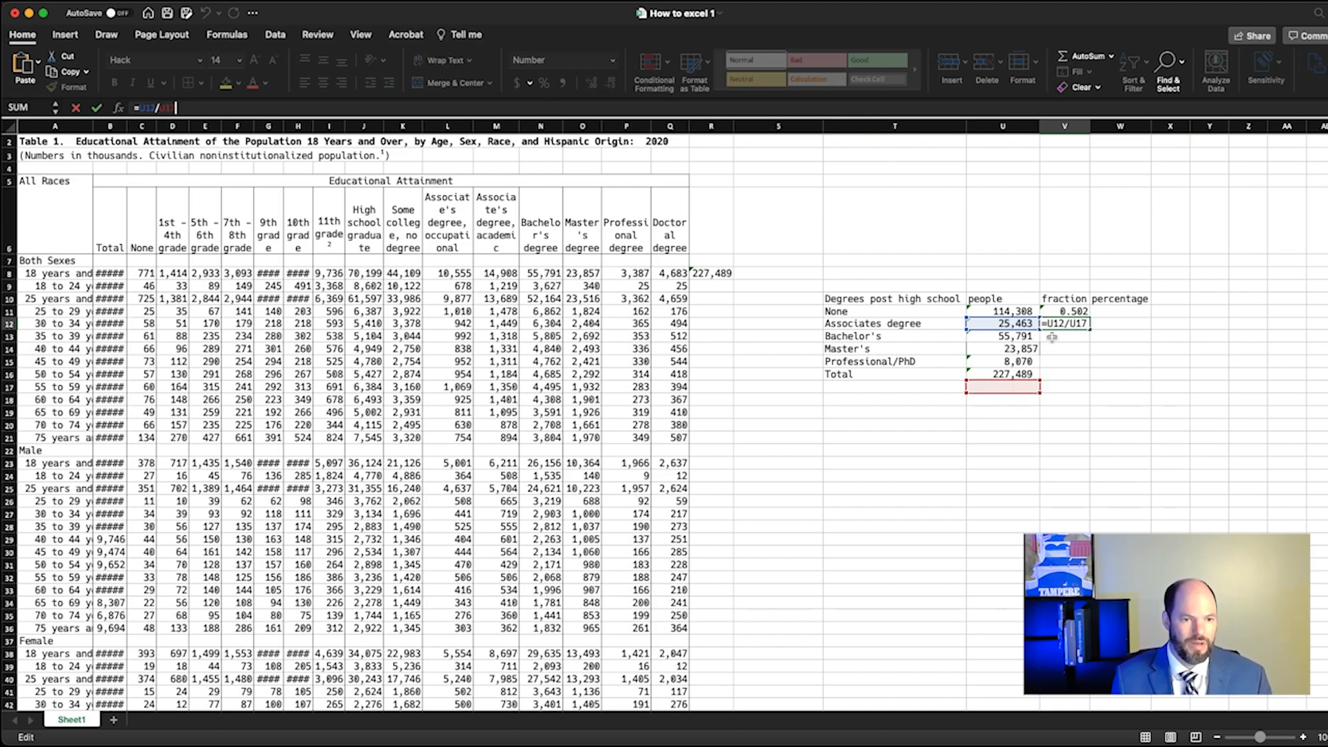
left_click(1067, 311)
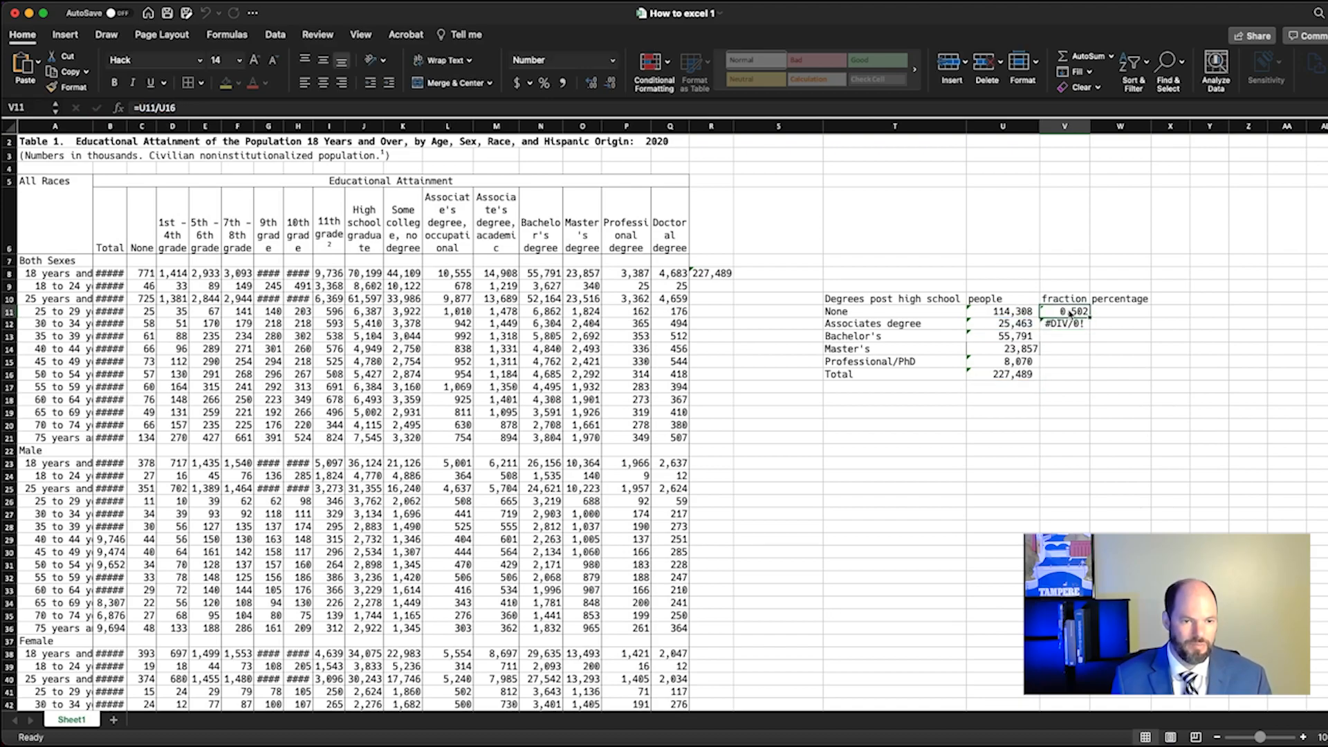
left_click(1067, 324)
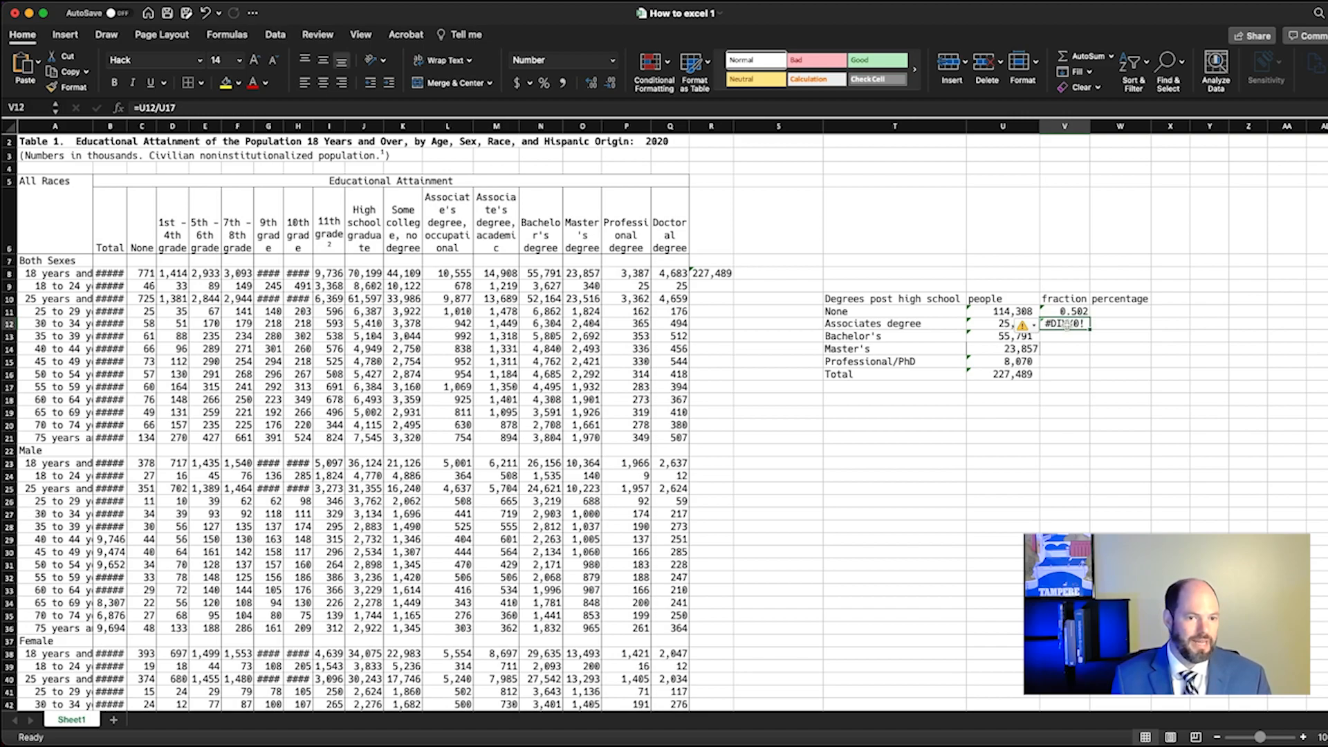
Step: Lock the row of the total in V11's fraction formula by changing it to =U11/U$16
left_click(1069, 311)
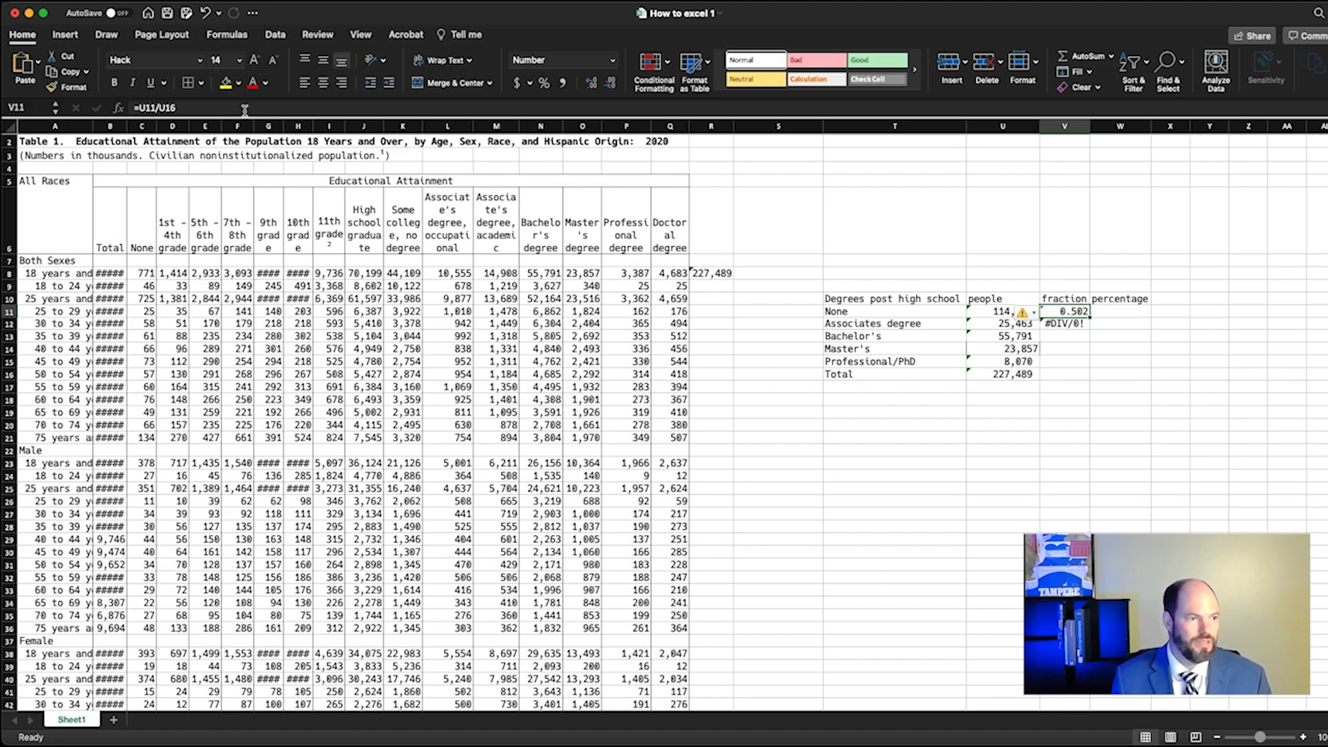
left_click(139, 107)
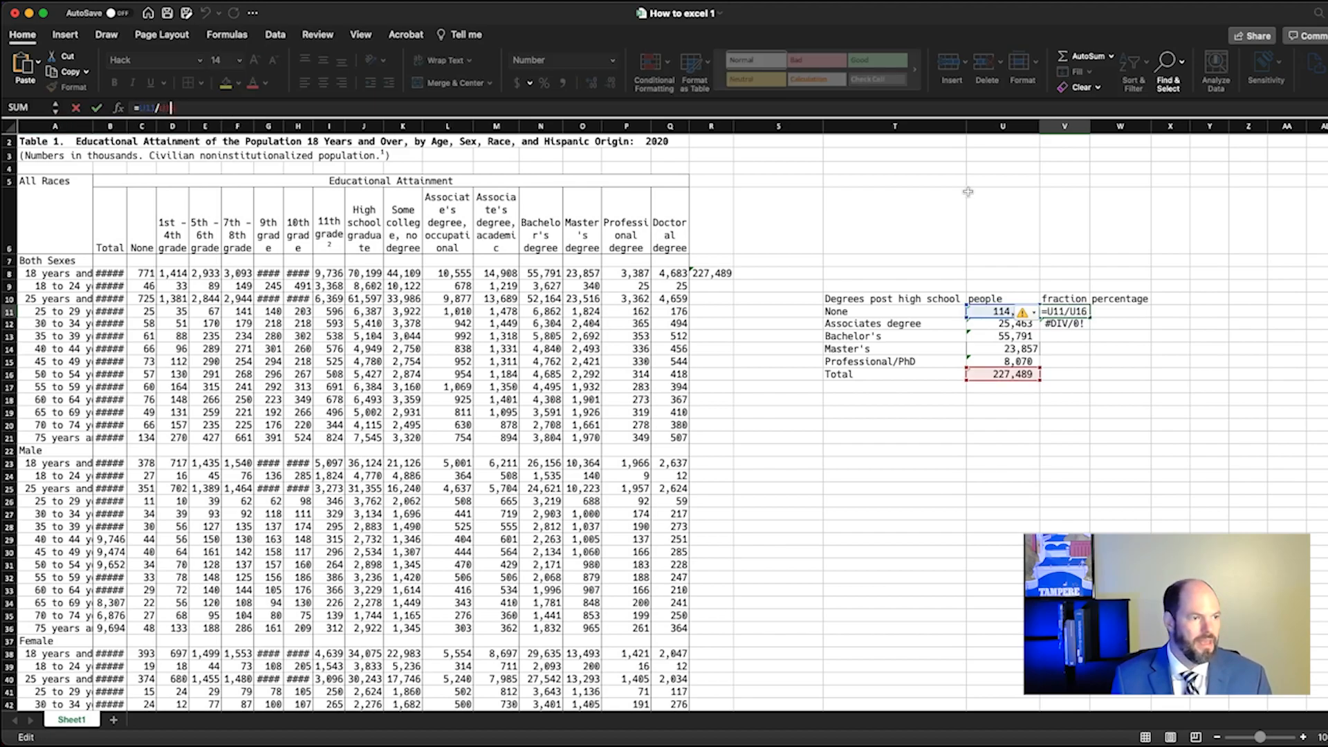
type("$")
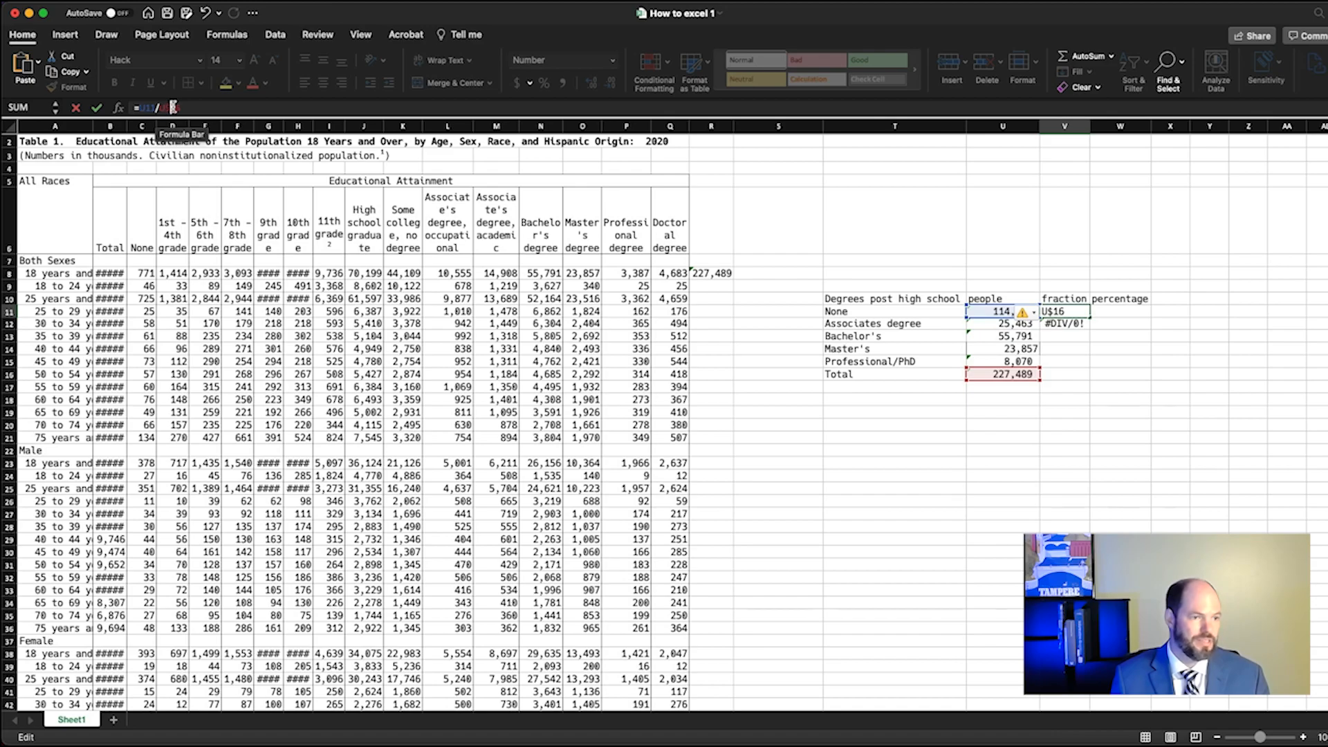
key("Return")
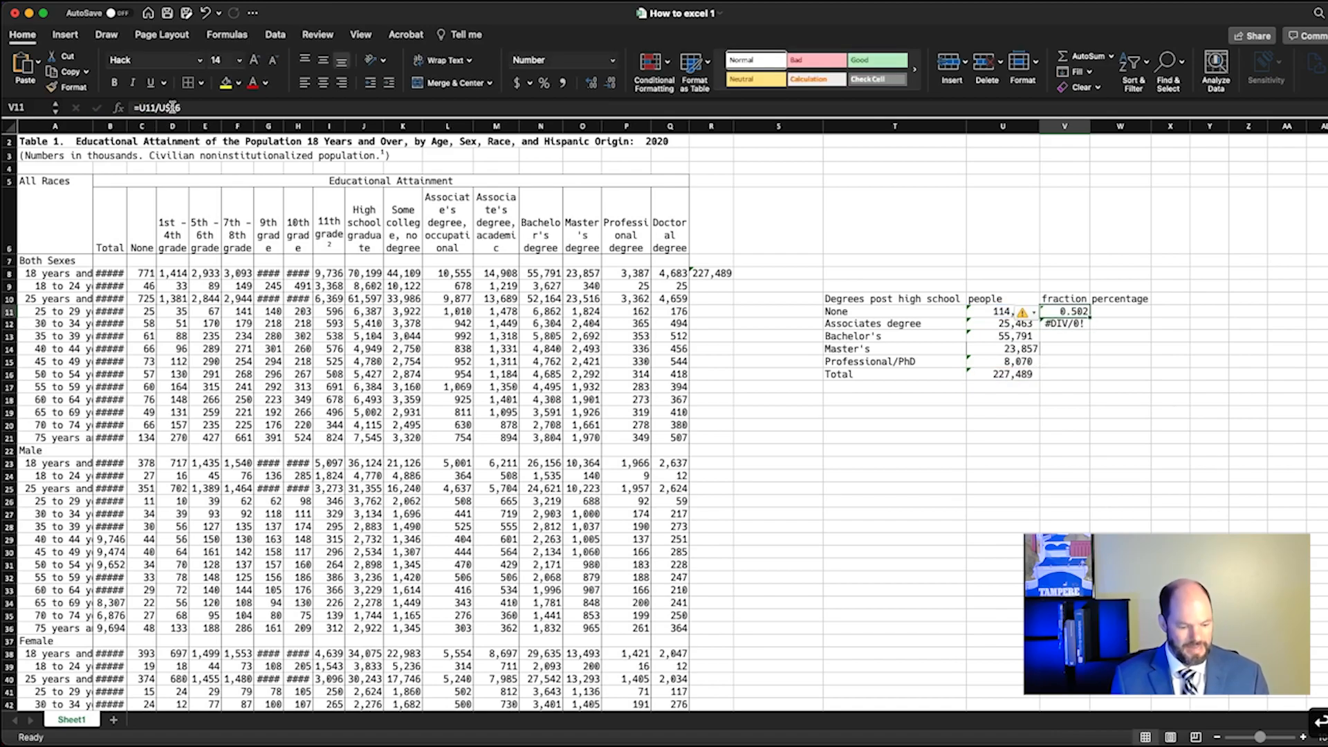
Step: Copy the fraction formula with the locked row from V11 to V12 and check its references
key("super+c")
key("Down")
key("super+v")
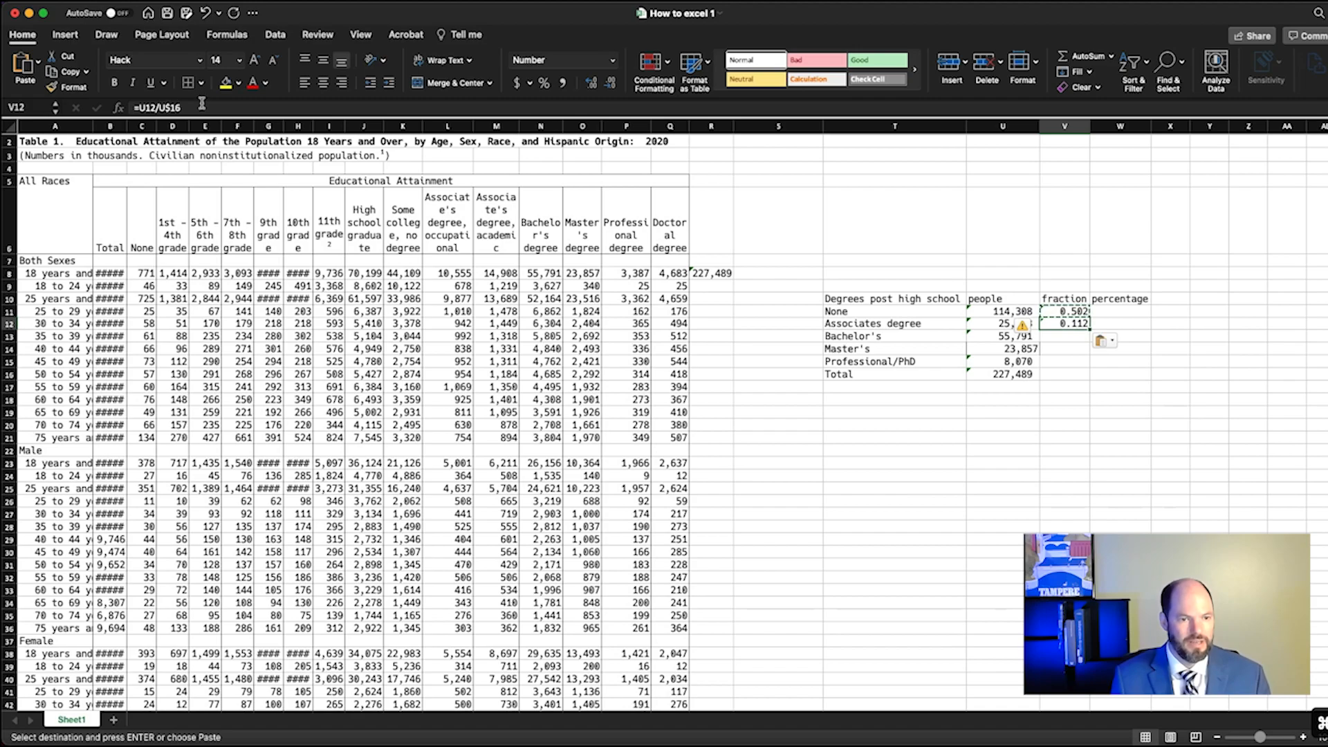
left_click(211, 108)
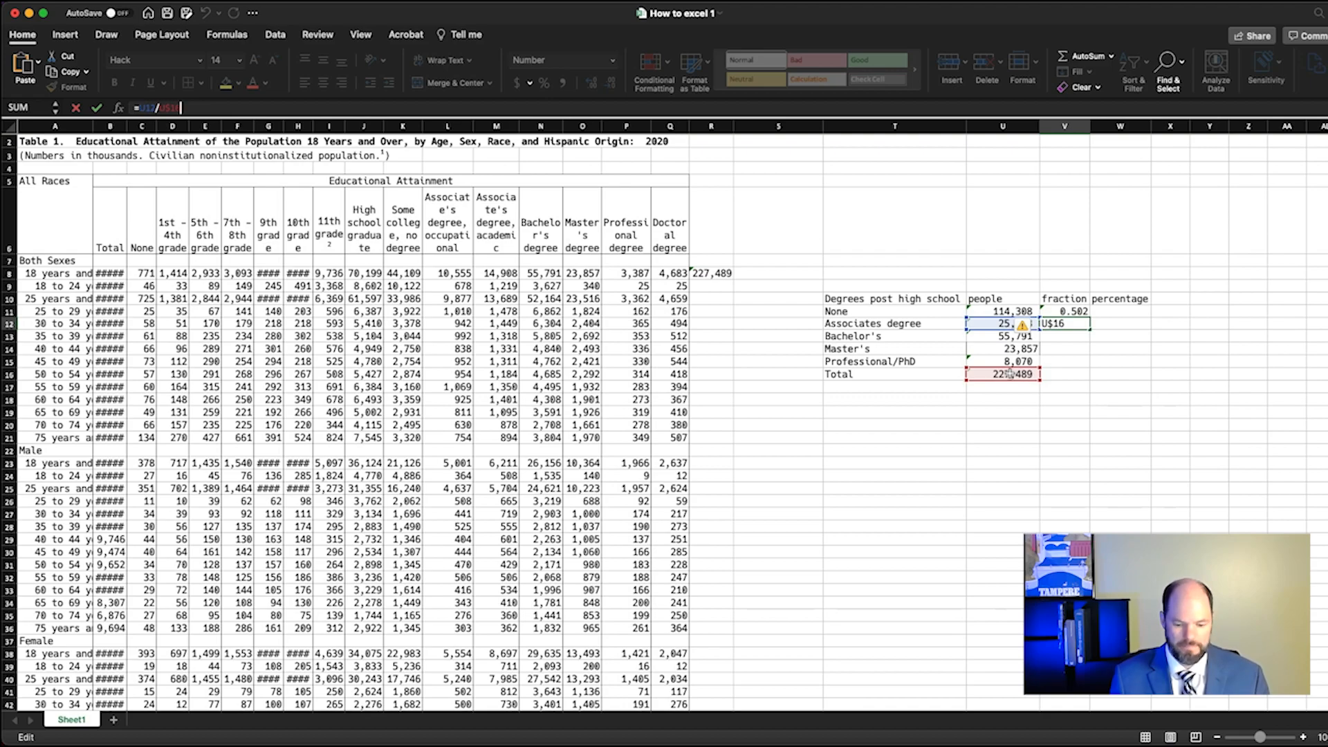
key("Return")
Step: Copy the Associates degree fraction formula from V12 into each of the cells V13:V16
key("Up")
key("super+c")
key("Down")
key("super+v")
key("Down")
key("super+v")
key("Down")
key("super+v")
key("Down")
key("super+v")
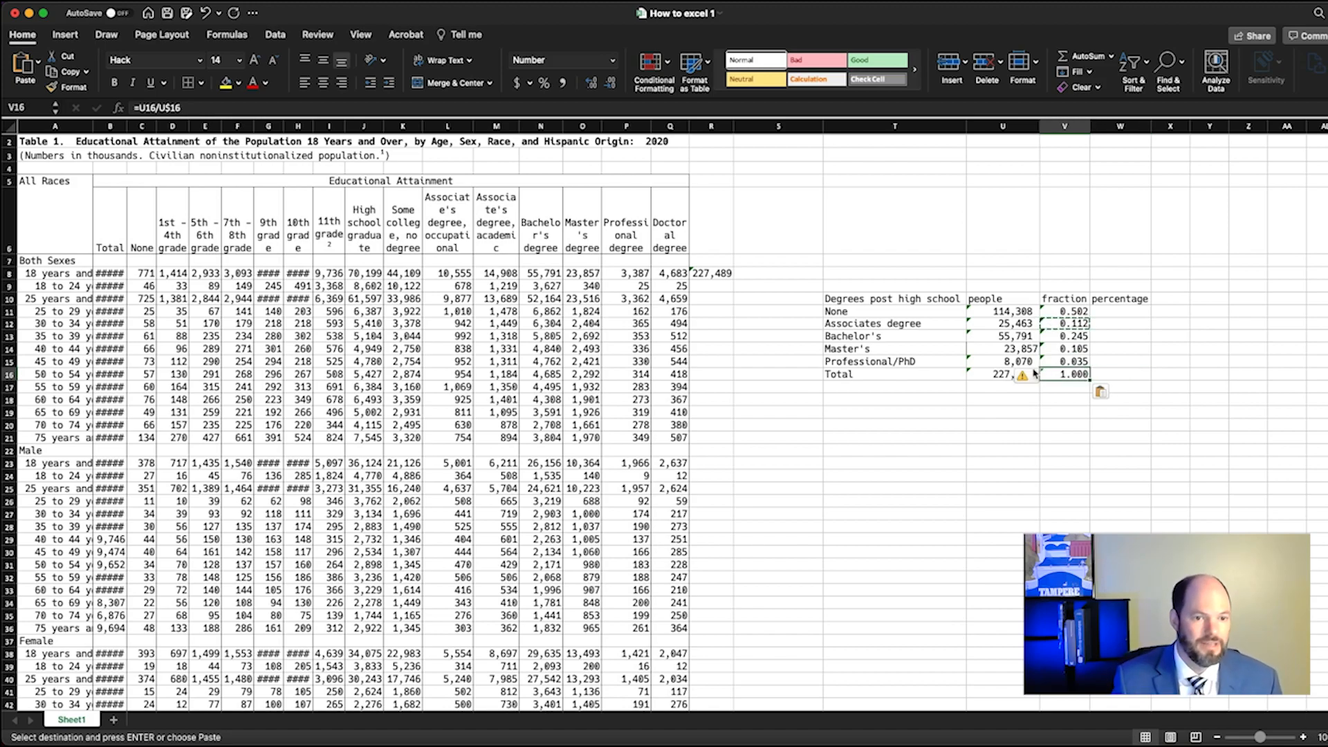
Step: Calculate the None row's percentage in W11 with the formula =V11*100
left_click(1115, 310)
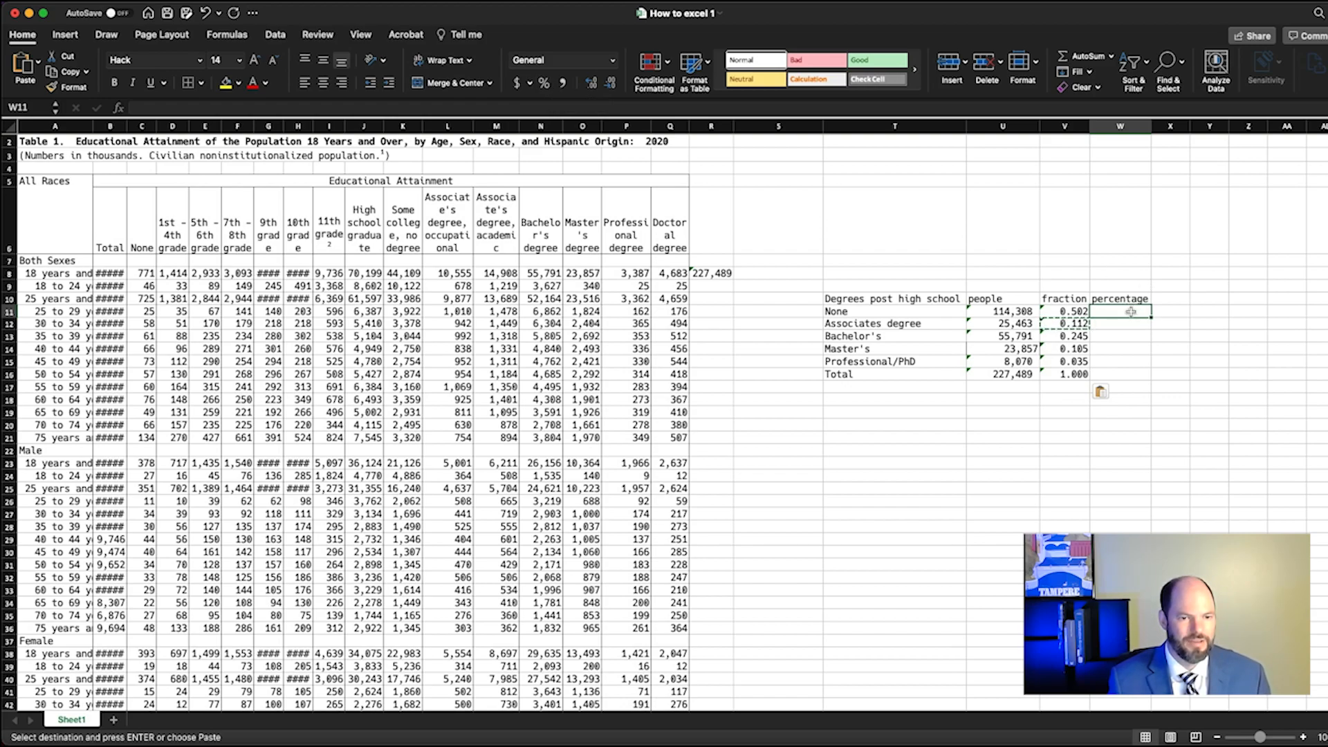
type("=")
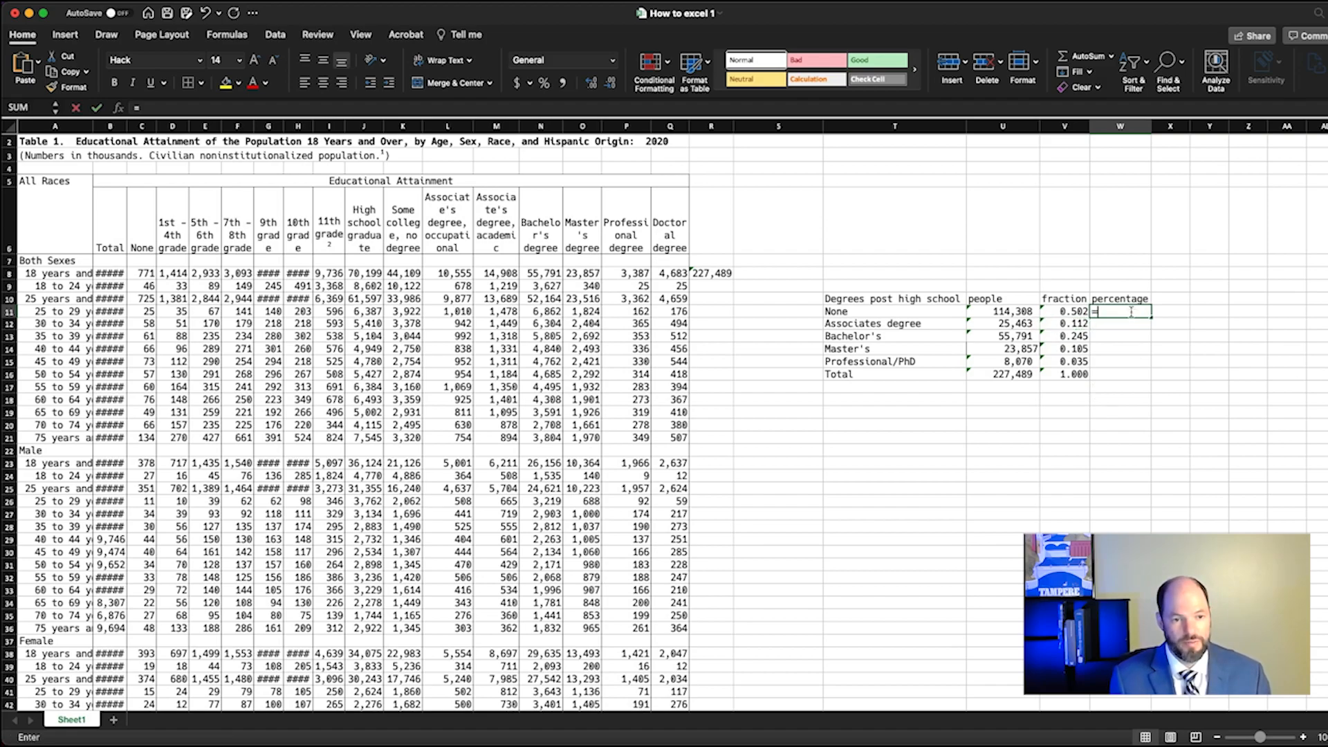
key("Left")
type("*100")
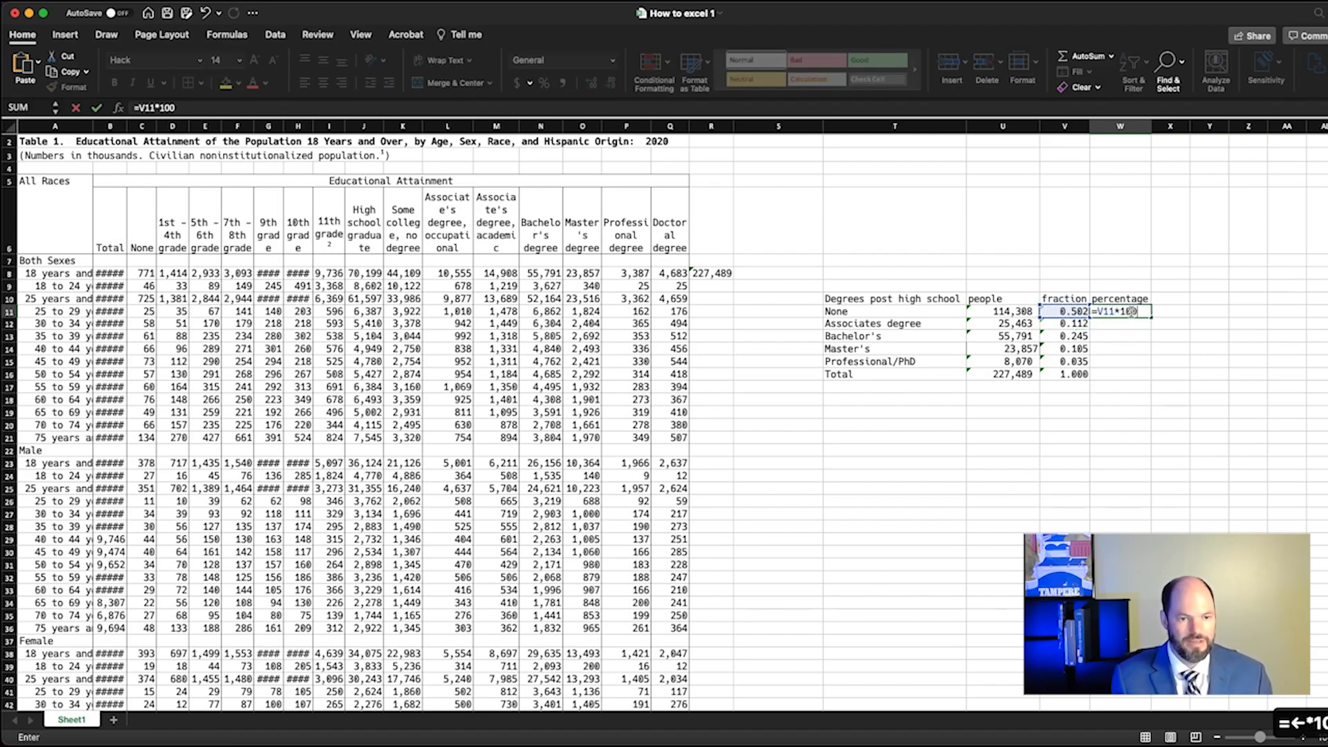
key("Return")
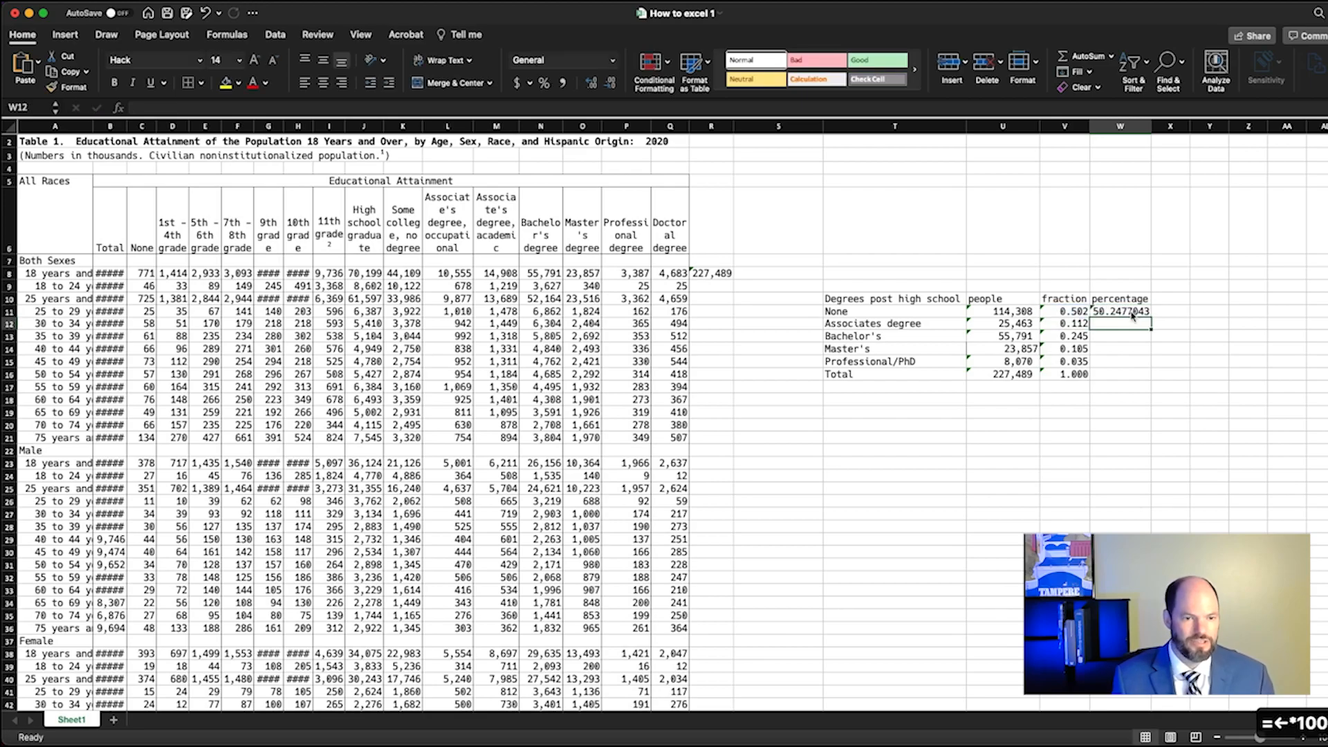
Step: Format the None percentage in W11 to show one decimal place
left_click(1131, 314)
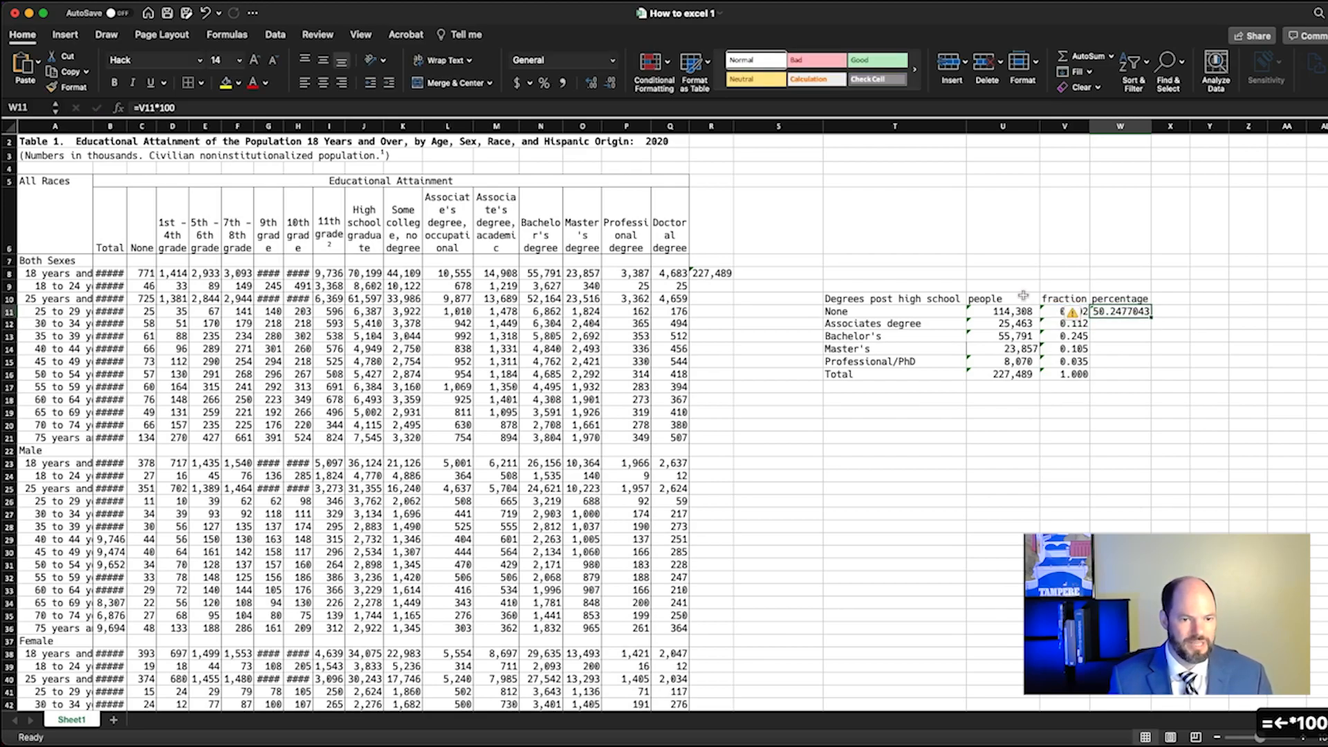
left_click(608, 86)
left_click(608, 87)
left_click(608, 86)
left_click(608, 87)
left_click(608, 87)
left_click(609, 87)
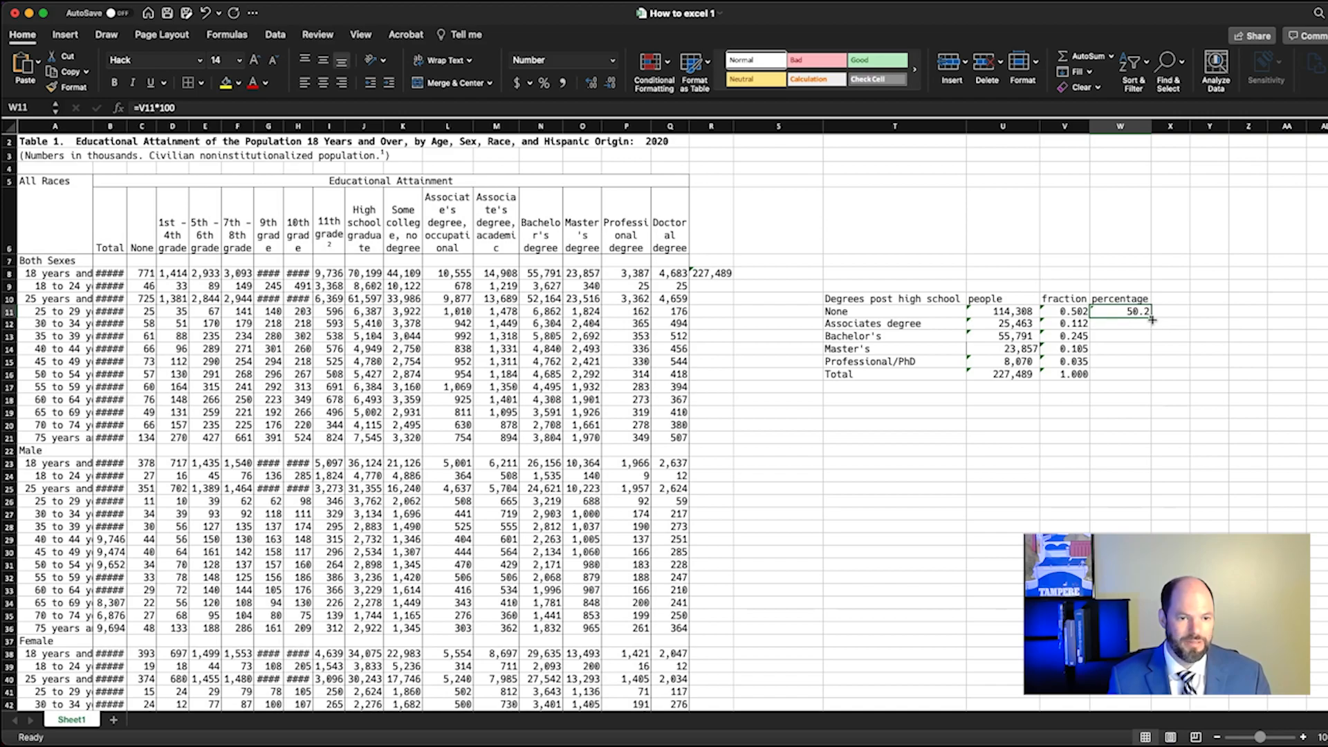
Step: Fill the percentage formula from W11 down through the Total row in W16
left_click_drag(1152, 319, 1155, 378)
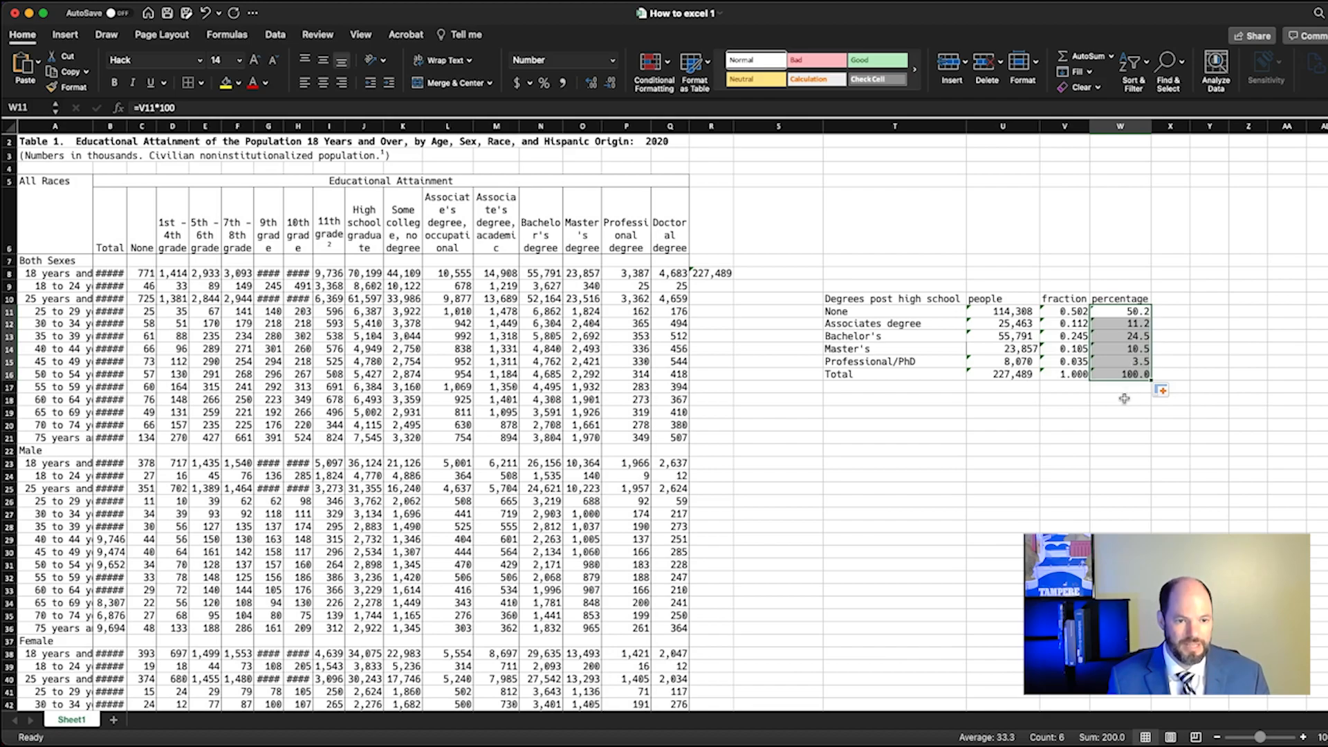
key("super+z")
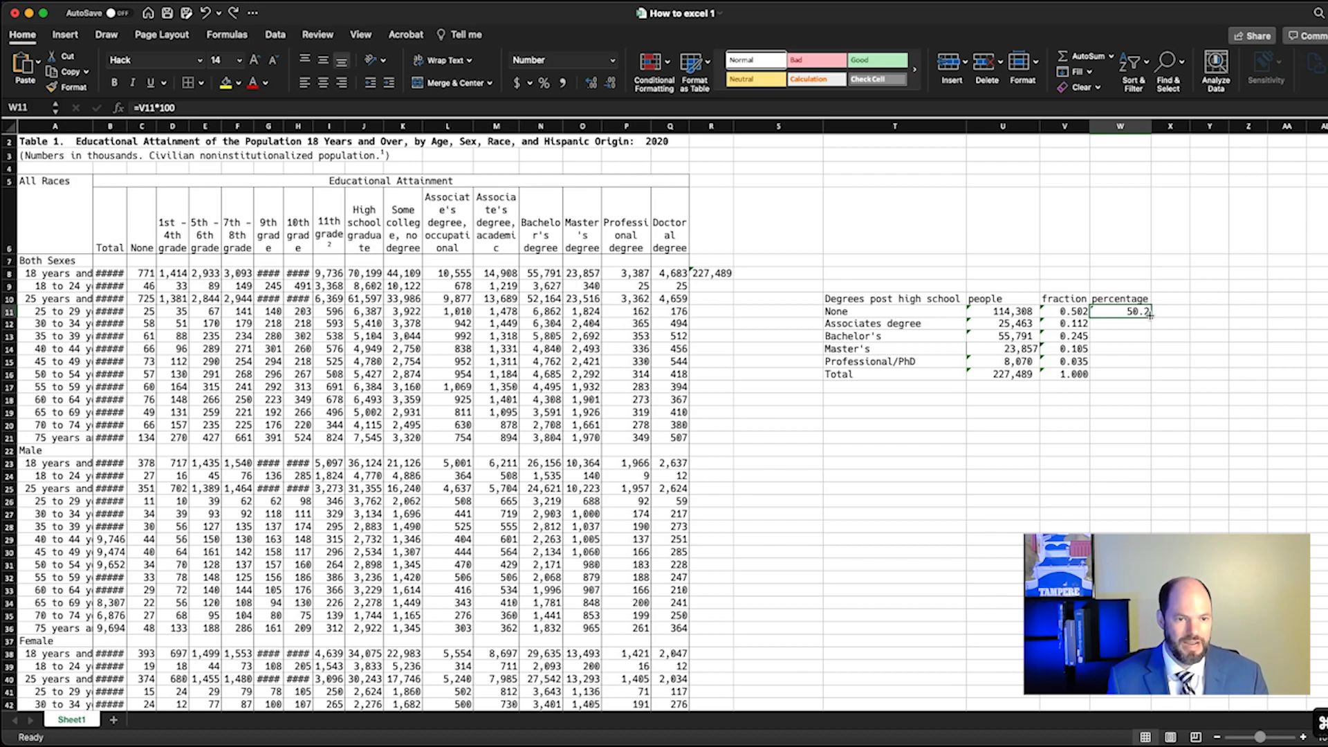
left_click_drag(1149, 315, 1150, 363)
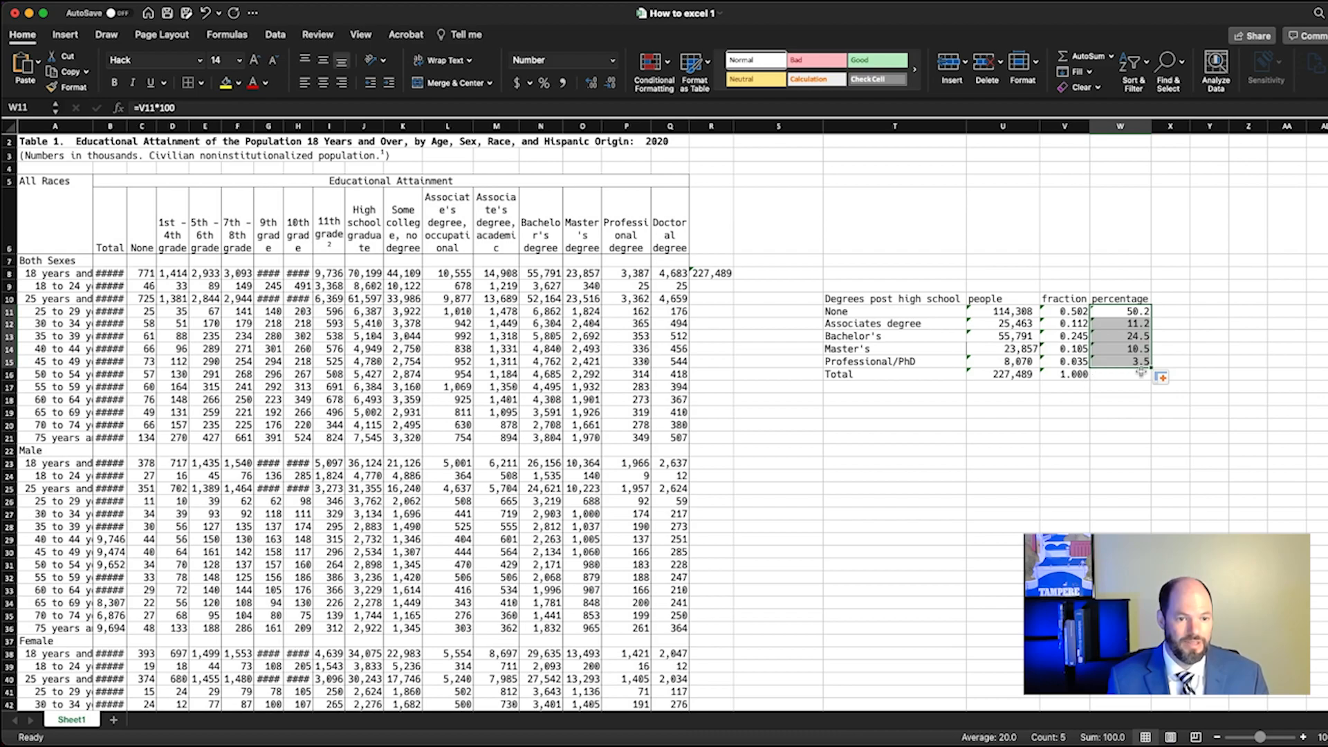
left_click_drag(1152, 368, 1152, 380)
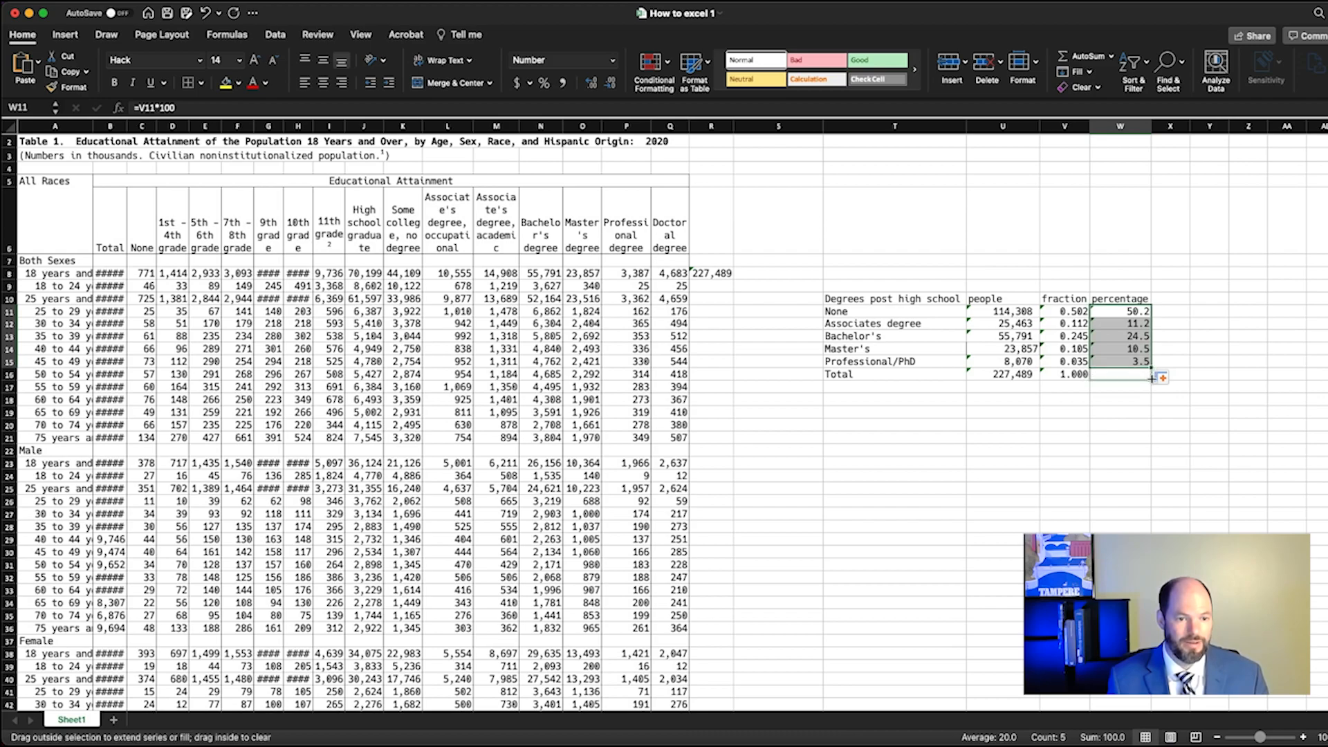
left_click(1148, 422)
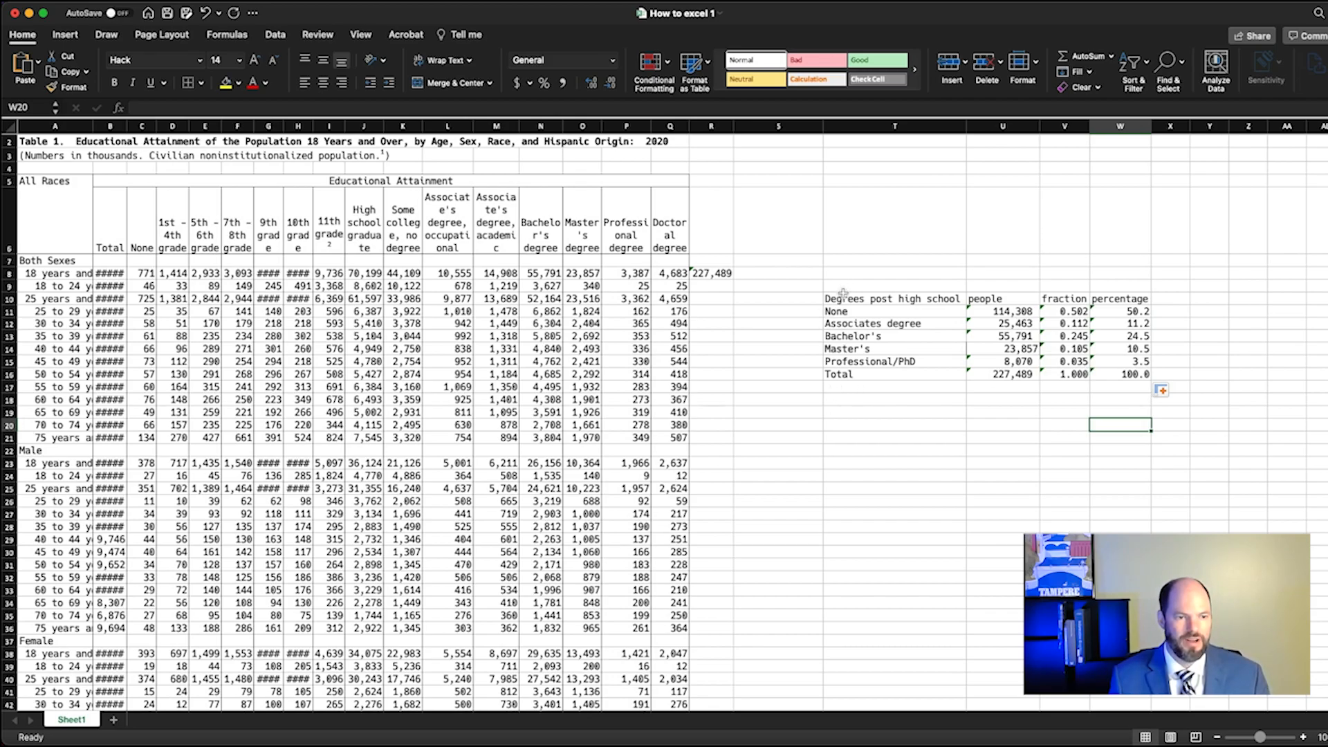
Step: Select the whole degree summary table, T10:W16, including its headers and Total row
left_click_drag(843, 298, 1129, 372)
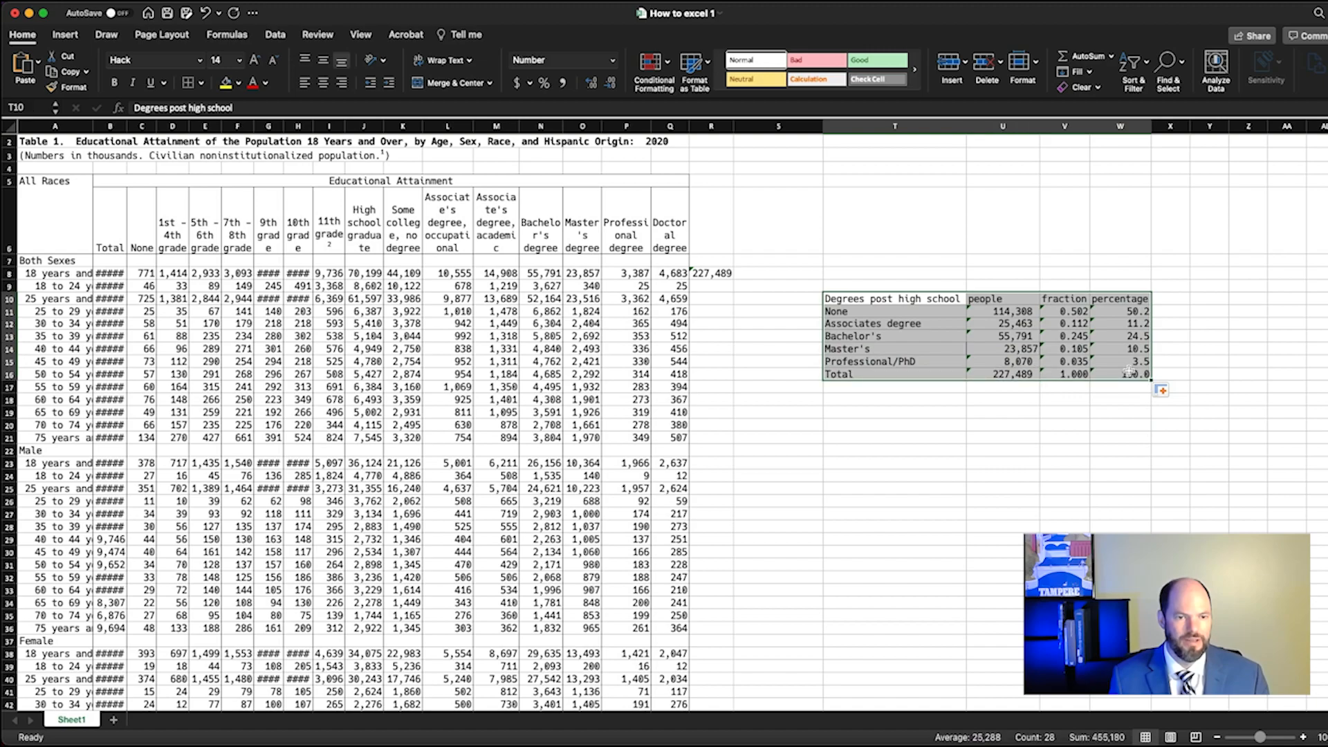